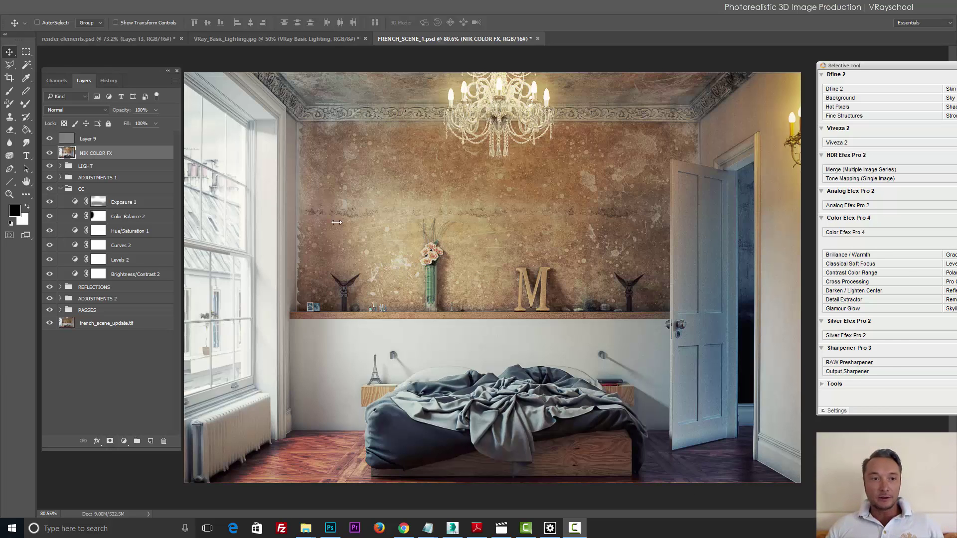
# - Examine the bedroom render's shelf, door, bed, floor and window up close, keeping the Selective Tool palette clear of the image
pyautogui.click(323, 270)
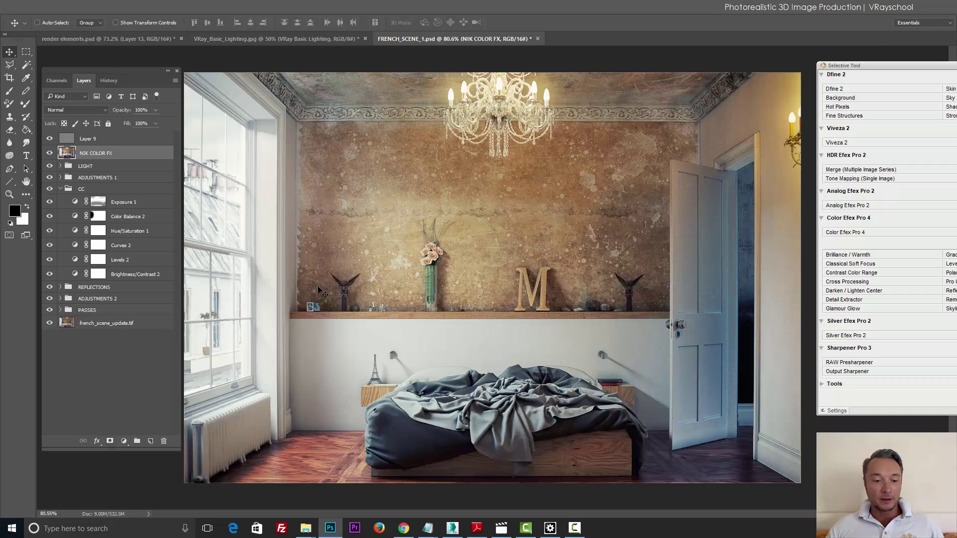
pyautogui.scroll(5, 322, 293)
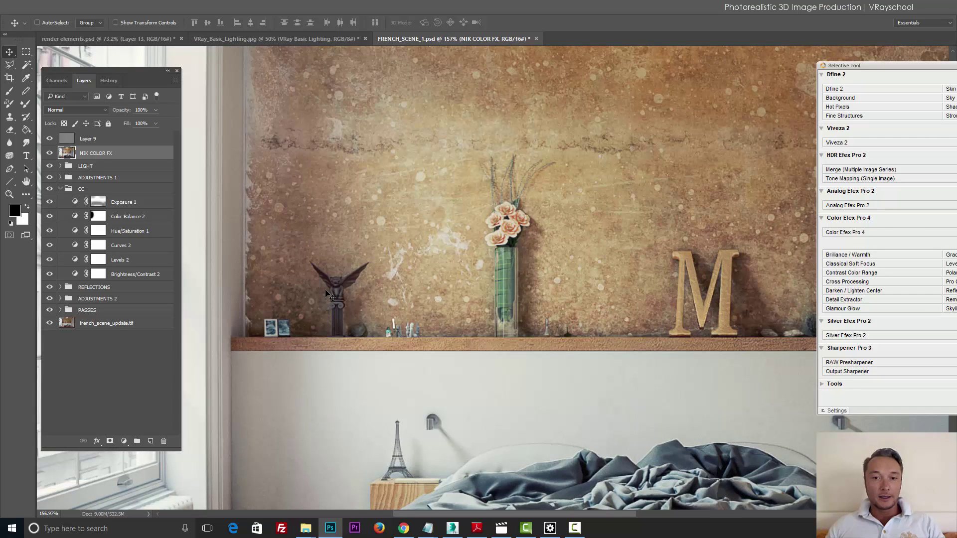
pyautogui.moveTo(526, 179); pyautogui.dragTo(416, 119)
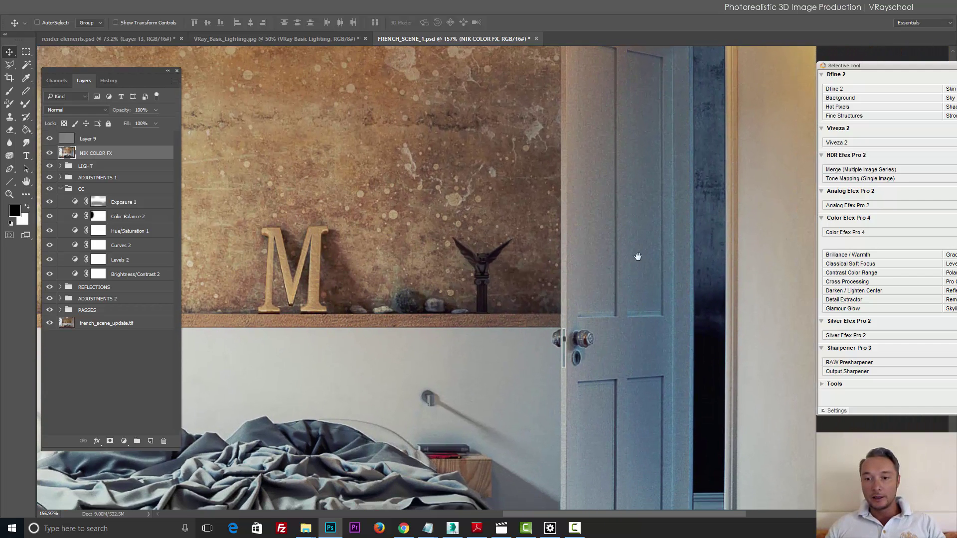
pyautogui.scroll(-5, 643, 249)
pyautogui.moveTo(475, 192); pyautogui.dragTo(648, 250)
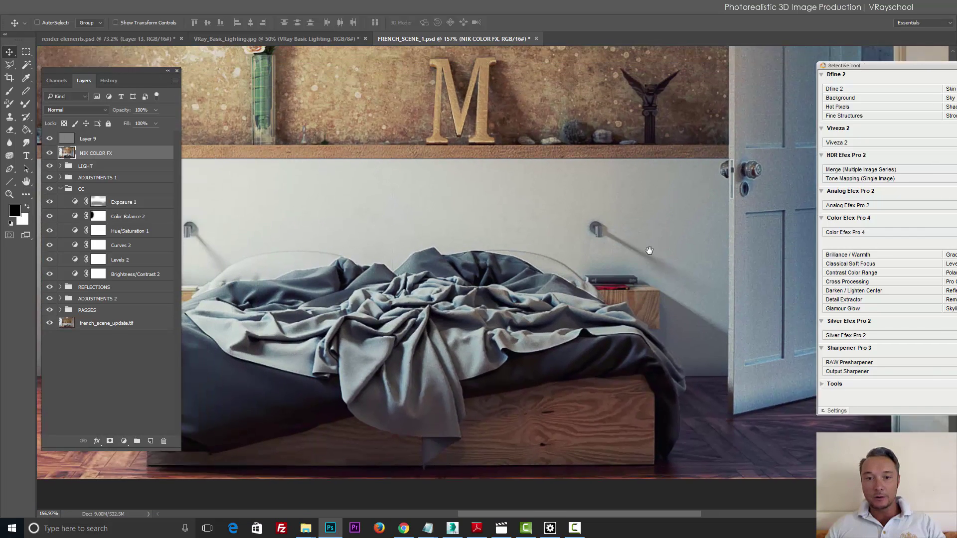
pyautogui.moveTo(378, 209); pyautogui.dragTo(480, 260)
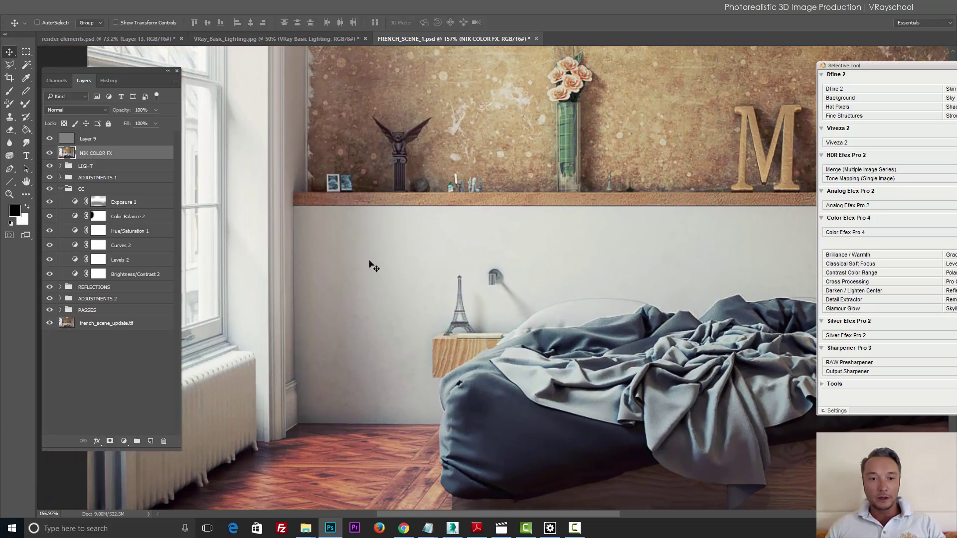
pyautogui.moveTo(509, 221); pyautogui.dragTo(720, 267)
pyautogui.moveTo(389, 258); pyautogui.dragTo(454, 258)
pyautogui.moveTo(339, 255); pyautogui.dragTo(589, 168)
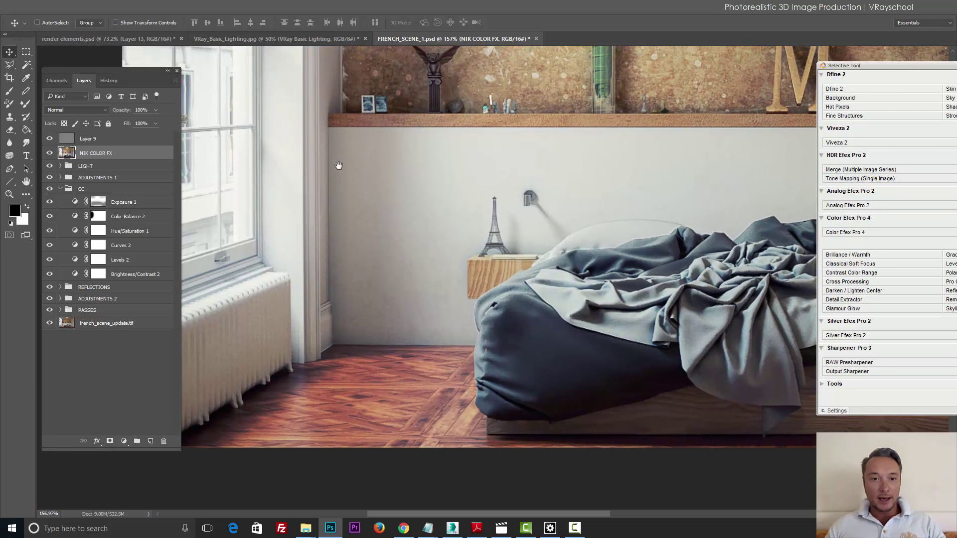
pyautogui.moveTo(495, 273); pyautogui.dragTo(518, 283)
pyautogui.scroll(-3, 519, 279)
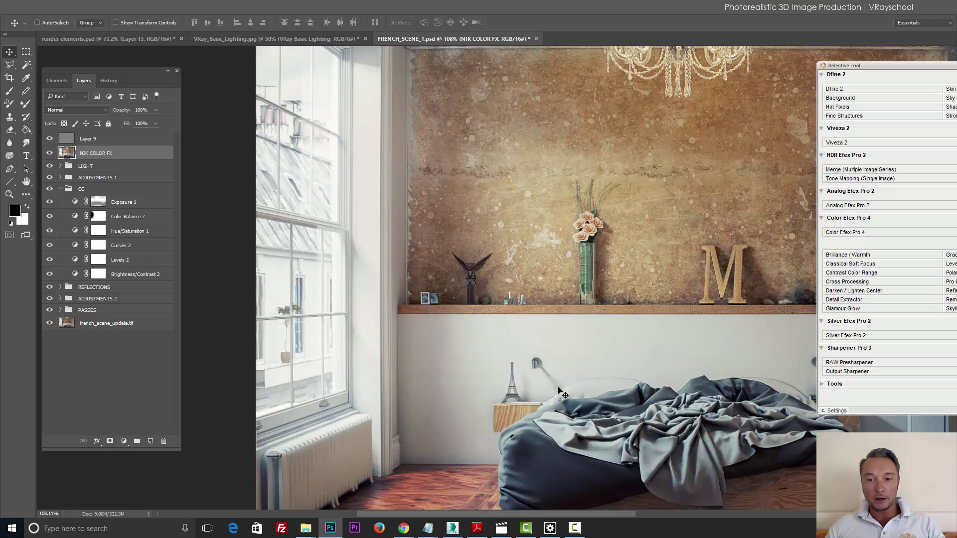
pyautogui.moveTo(573, 264); pyautogui.dragTo(454, 261)
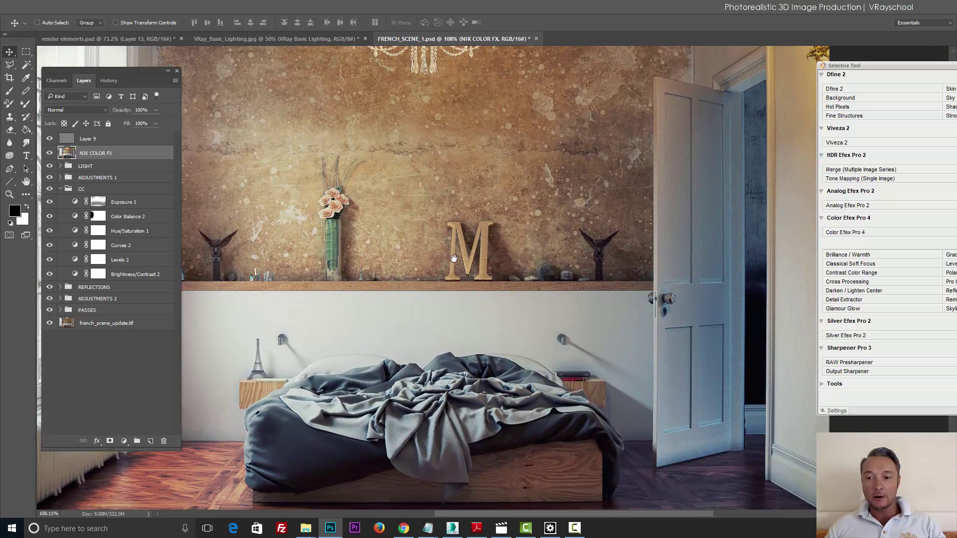
pyautogui.scroll(-2, 454, 259)
pyautogui.scroll(-1, 351, 348)
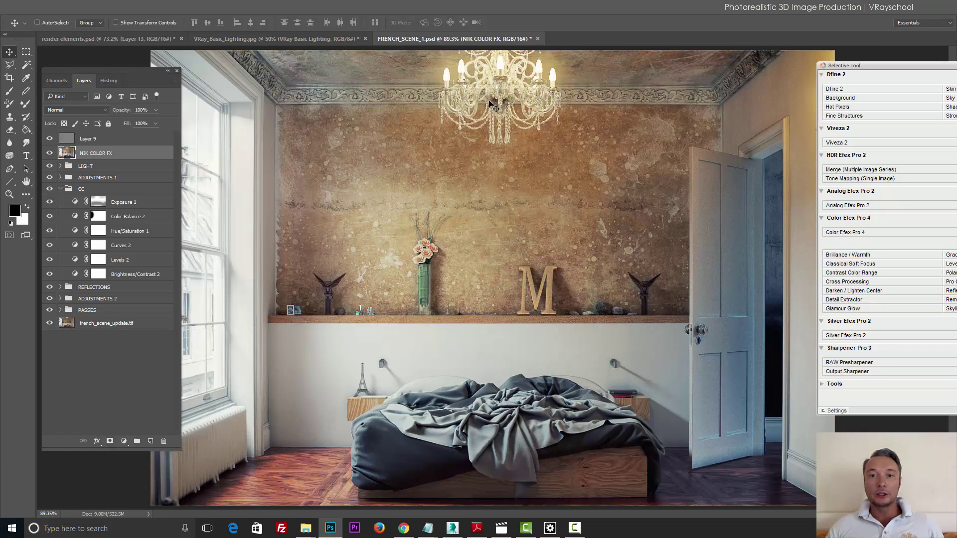
pyautogui.moveTo(869, 69); pyautogui.dragTo(915, 71)
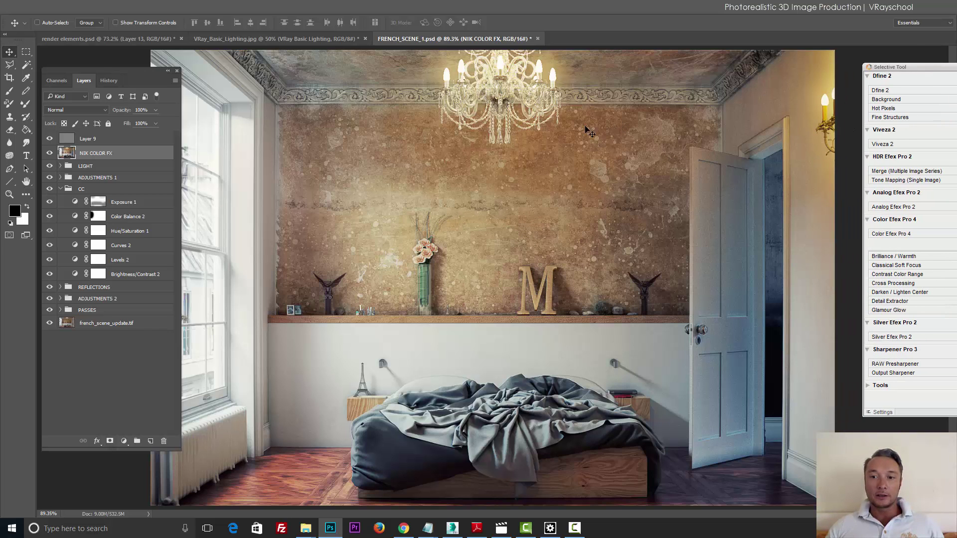
# - Hide Layer 9 and the NIK COLOR FX layer, and collapse the CC group
pyautogui.click(49, 139)
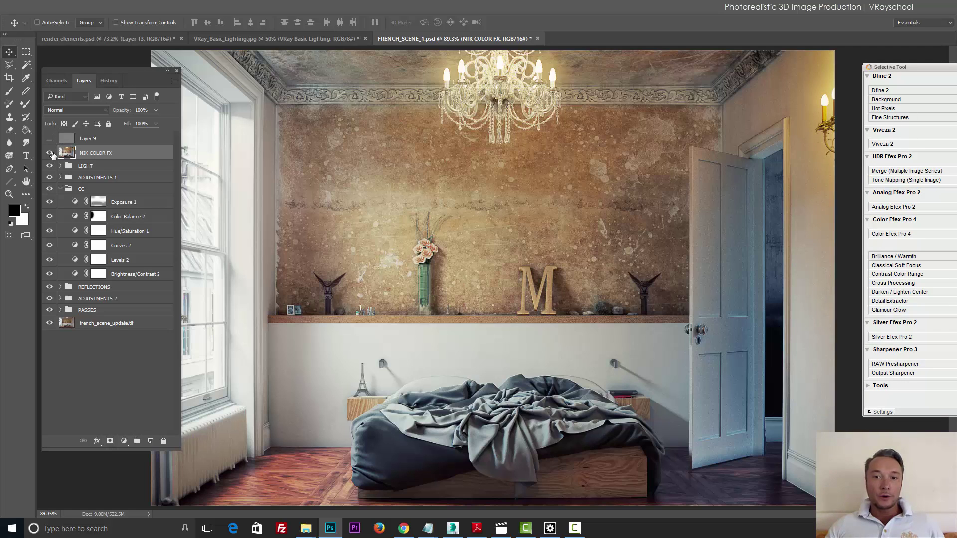
pyautogui.click(49, 153)
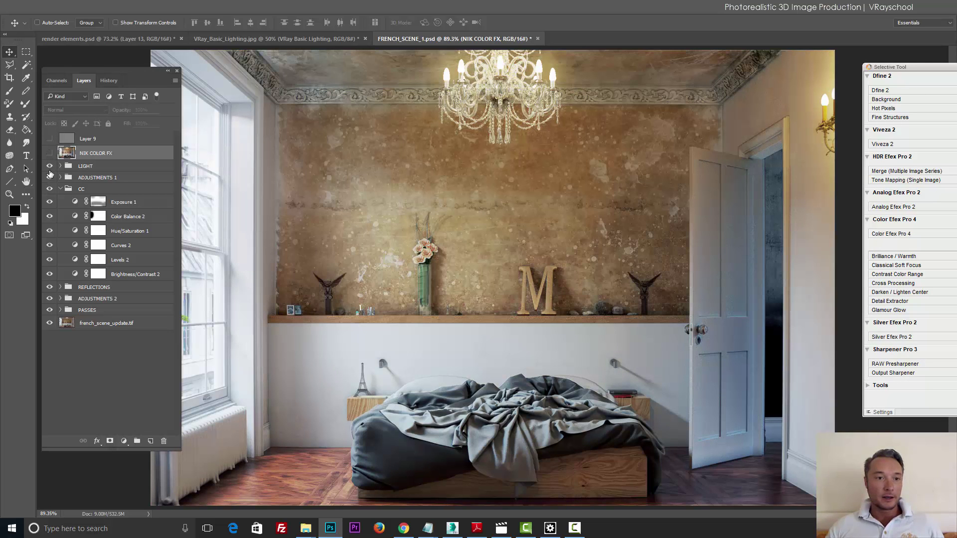
pyautogui.click(59, 189)
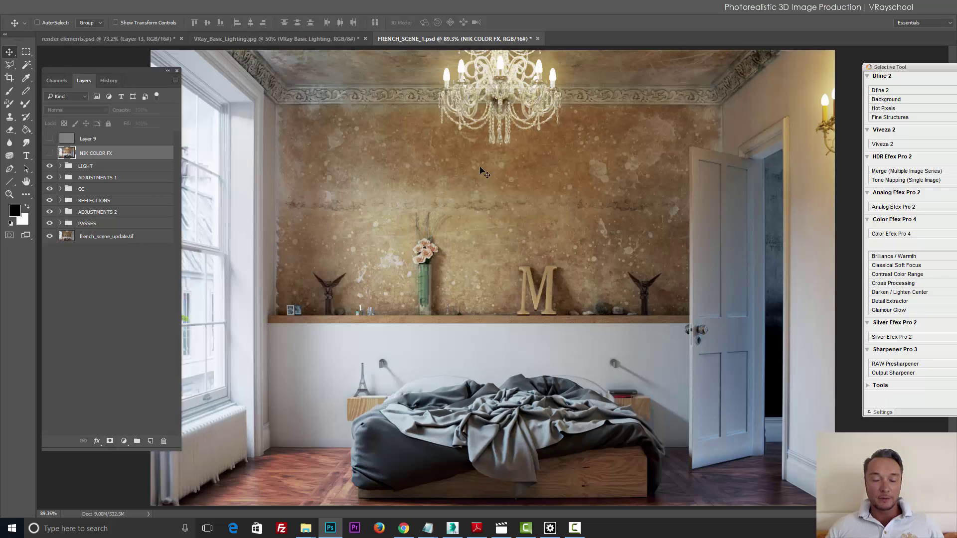
# - Compare the image with and without the NIK COLOR FX layer, leaving that layer hidden
pyautogui.click(50, 153)
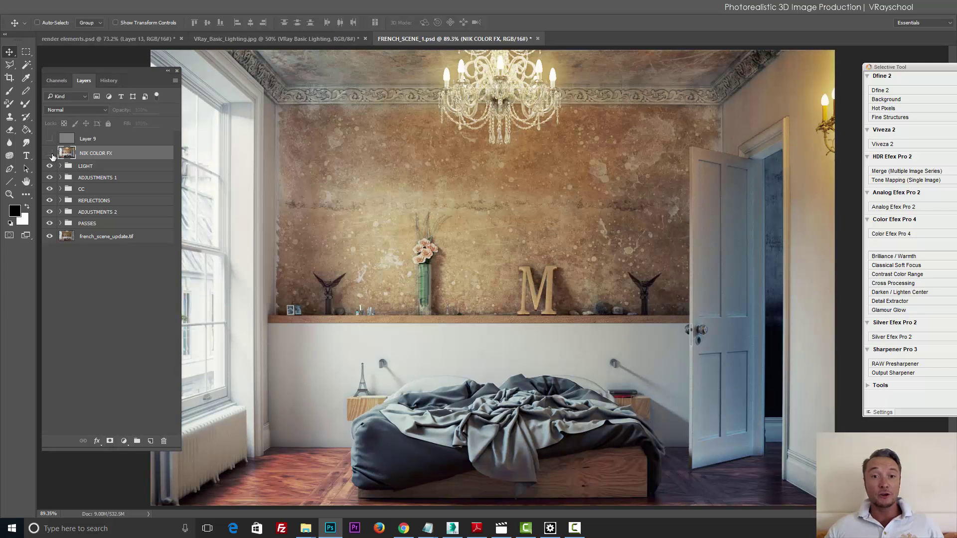
pyautogui.click(51, 155)
pyautogui.click(51, 154)
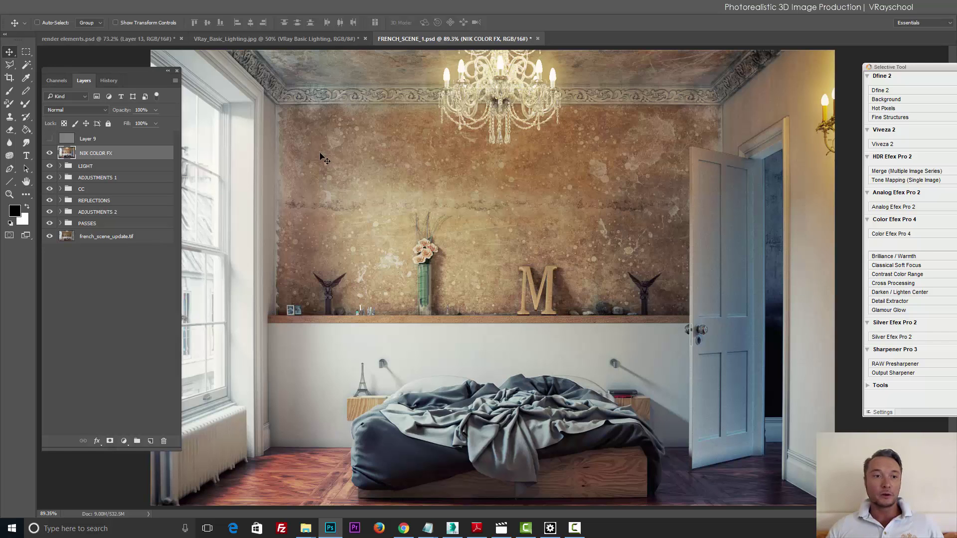
pyautogui.click(49, 154)
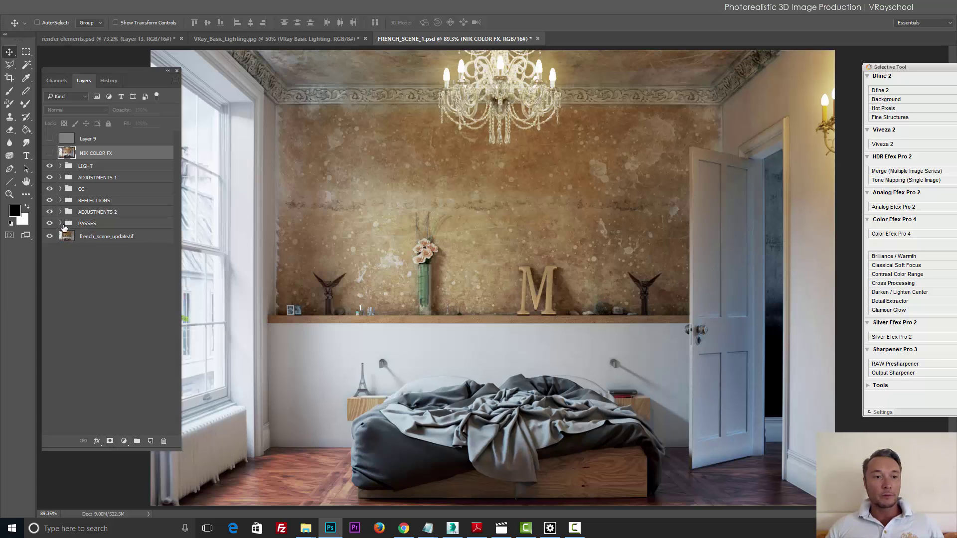
# - Hide every layer group above the base render except PASSES, and expand PASSES with its layer names more readable
pyautogui.moveTo(49, 166); pyautogui.dragTo(67, 276)
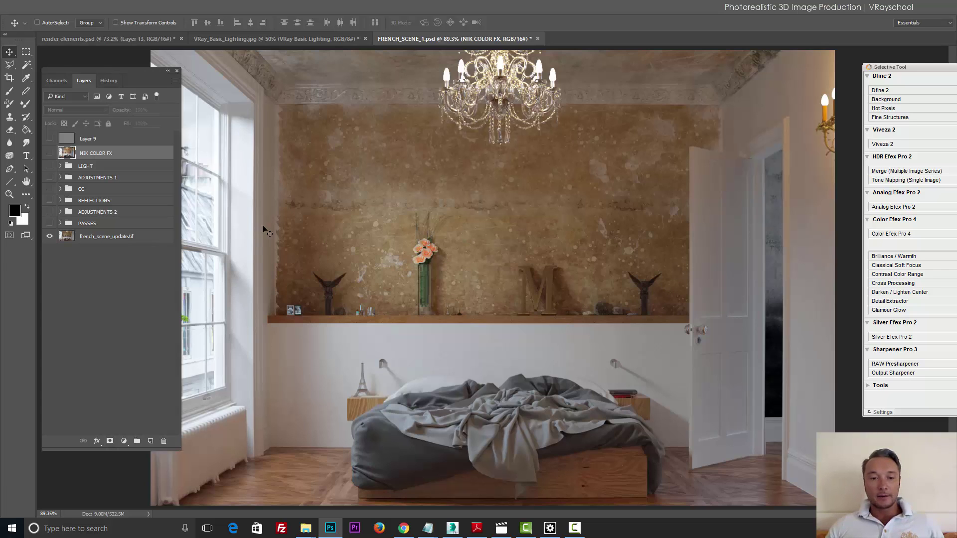
pyautogui.click(50, 224)
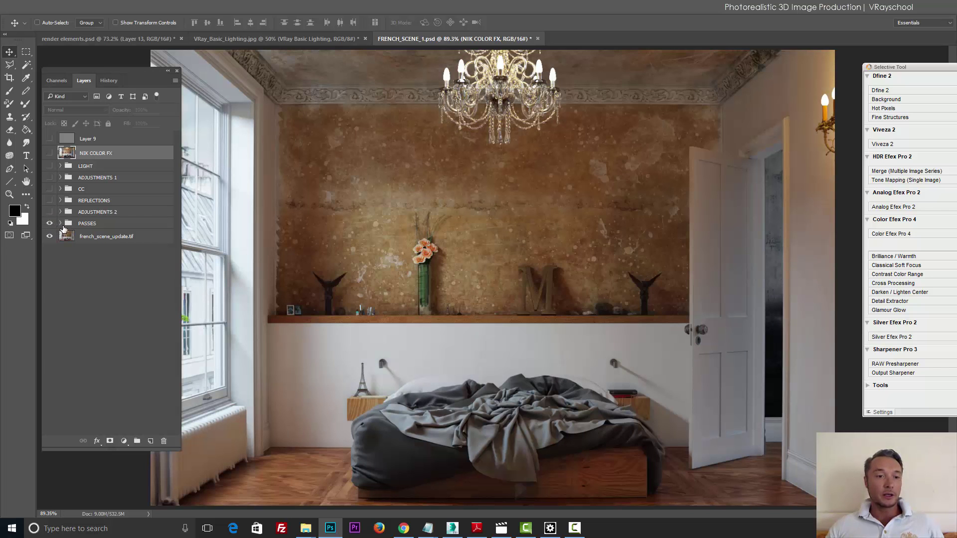
pyautogui.click(60, 223)
pyautogui.moveTo(179, 256); pyautogui.dragTo(218, 269)
# - Hide the layers inside the PASSES group from Color Balance 1 down to VRayZDepth
pyautogui.moveTo(53, 202); pyautogui.dragTo(49, 352)
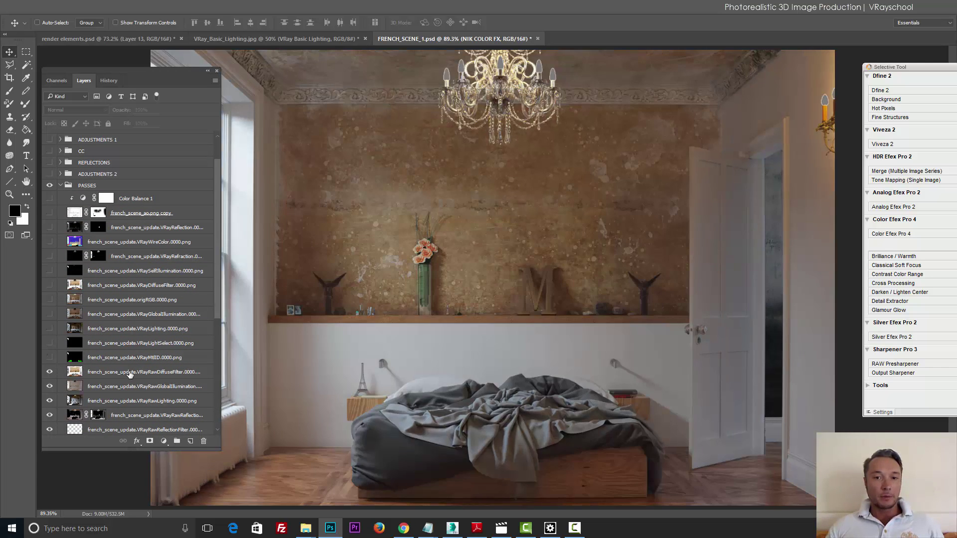
pyautogui.scroll(-3, 202, 380)
pyautogui.scroll(-1, 202, 380)
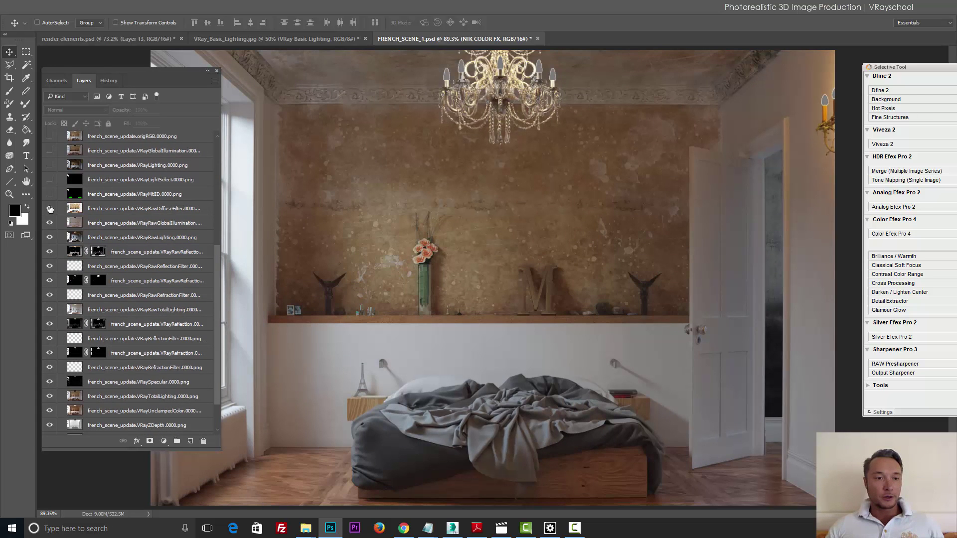
pyautogui.moveTo(50, 210); pyautogui.dragTo(50, 425)
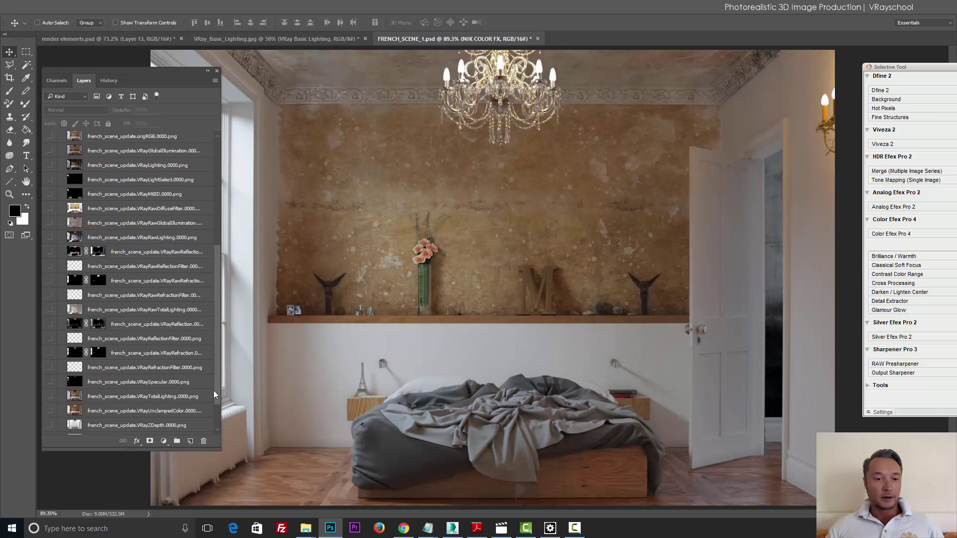
pyautogui.scroll(-1, 214, 393)
# - Compare the image with and without the french_scene_ao.png layer, leaving that layer visible
pyautogui.click(51, 400)
pyautogui.click(52, 401)
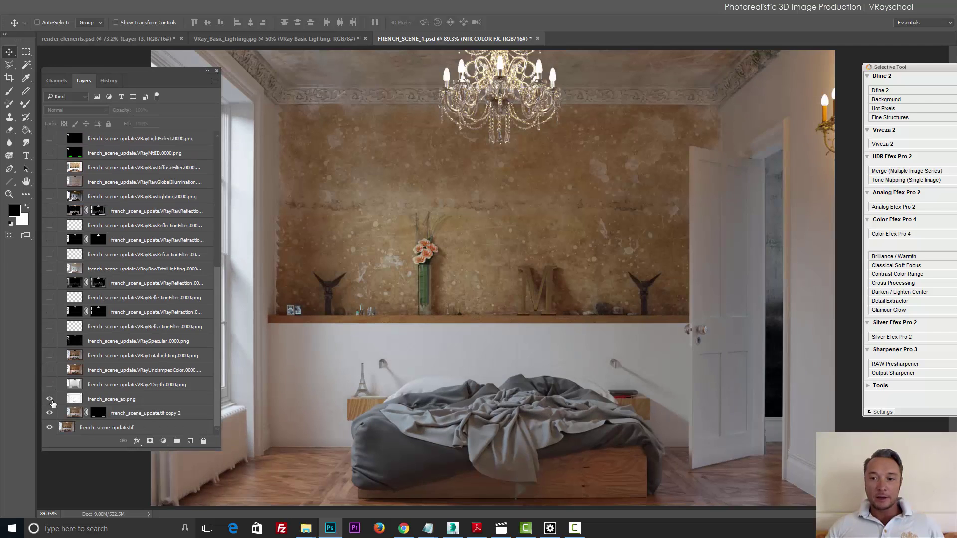
pyautogui.click(51, 402)
pyautogui.click(52, 401)
pyautogui.click(52, 402)
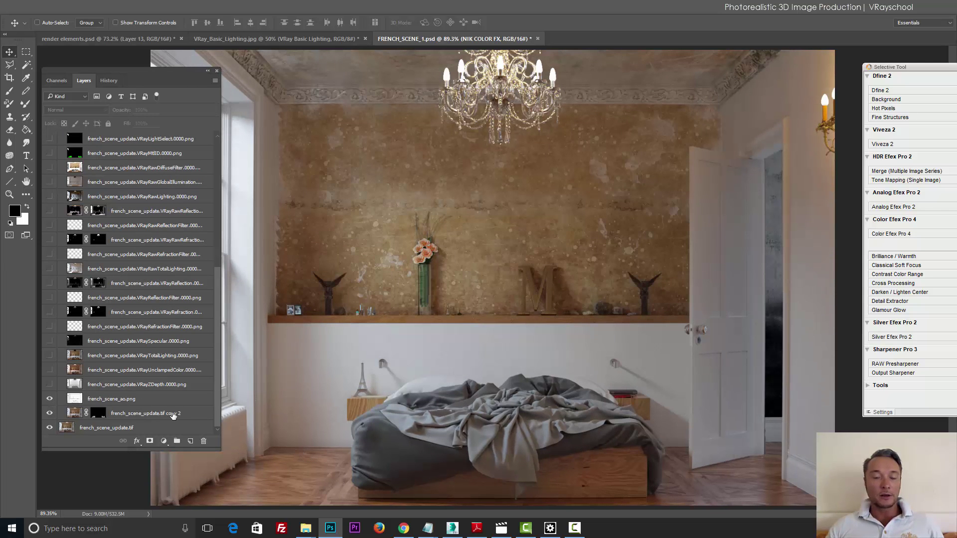
# - Show the VRayZDepth, VRayUnclampedColor, VRayTotalLighting, VRaySpecular, VRayRefraction and VRayReflection pass layers, skipping the filter layers
pyautogui.click(77, 385)
pyautogui.click(50, 384)
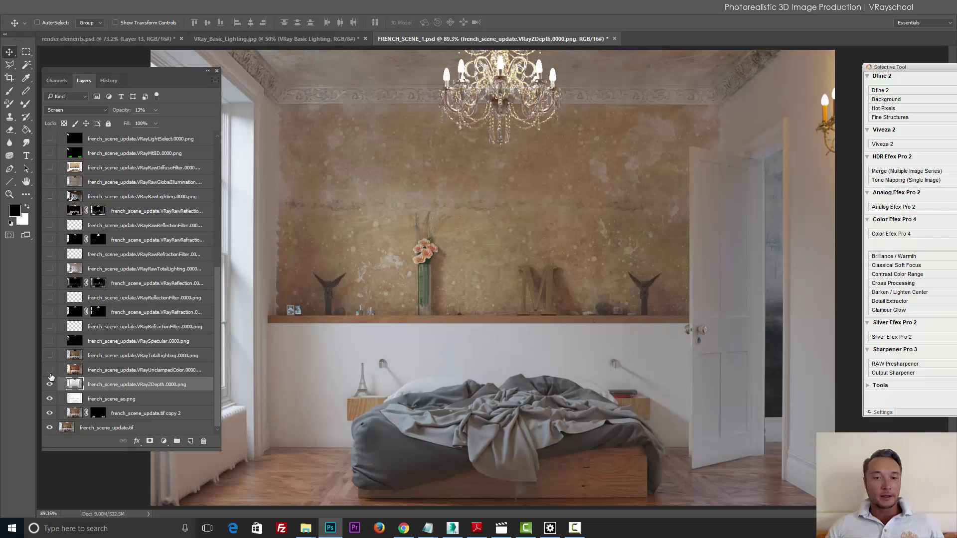
pyautogui.moveTo(51, 374); pyautogui.dragTo(51, 325)
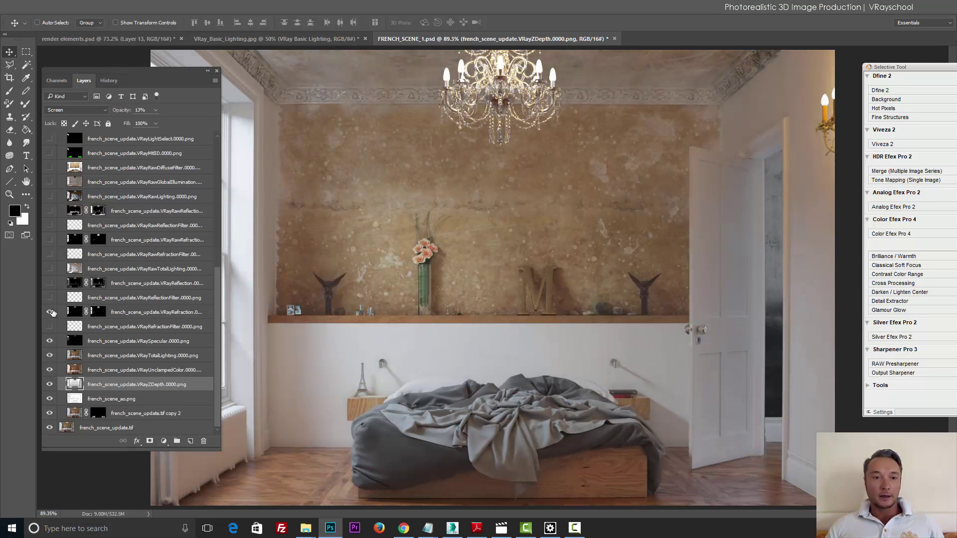
pyautogui.click(50, 283)
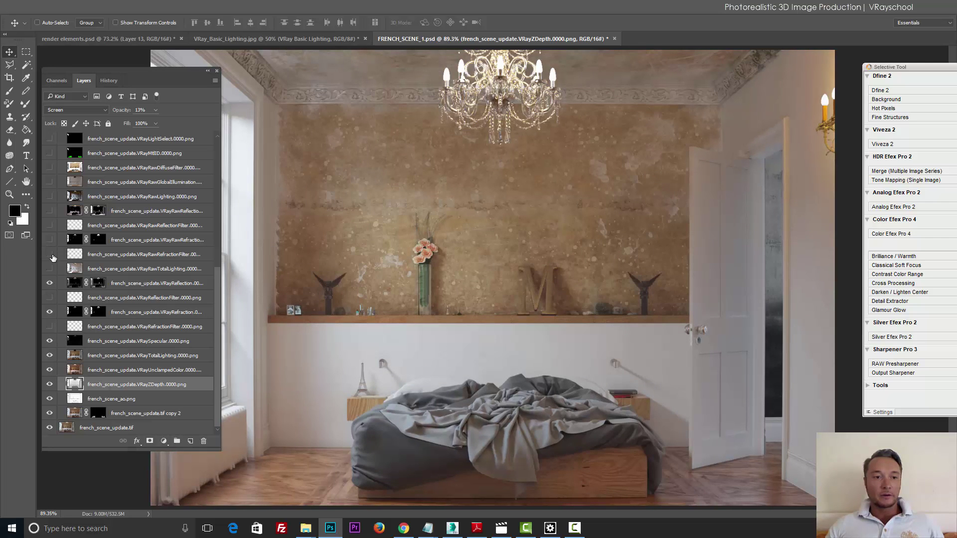
# - Show the raw refraction, raw reflection, raw lighting, raw global illumination, raw diffuse filter and VRayLightSelect passes, keeping VRayMtlID hidden
pyautogui.click(50, 240)
pyautogui.click(49, 211)
pyautogui.click(49, 196)
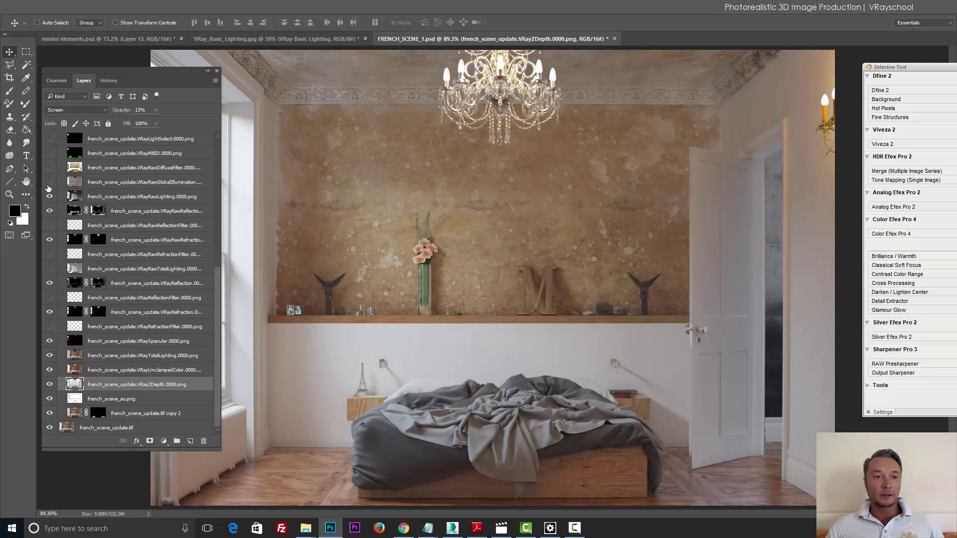
pyautogui.moveTo(49, 188); pyautogui.dragTo(50, 139)
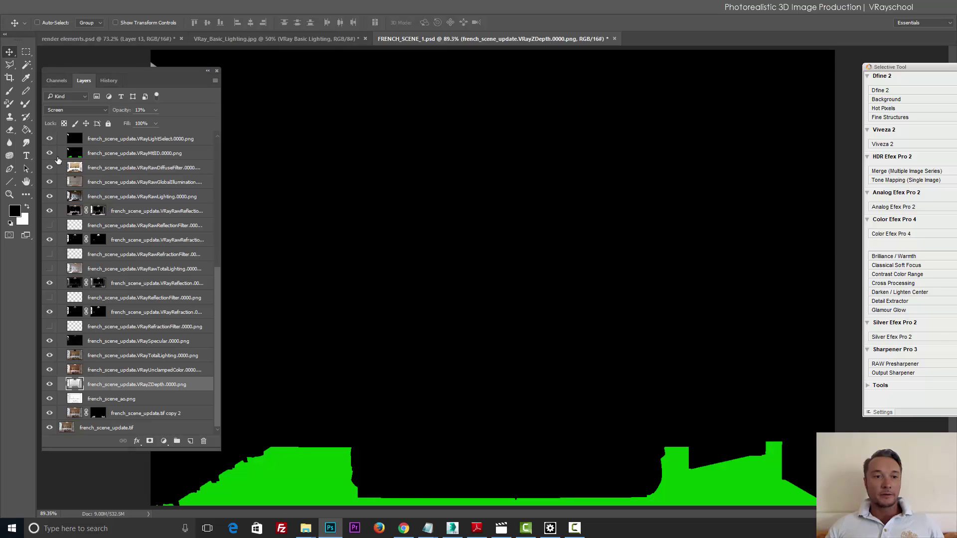
pyautogui.click(50, 153)
# - Show the layers from VRayLighting up to Color Balance 1, including french_scene_ao.png copy, but keep VRayWireColor hidden
pyautogui.scroll(5, 59, 294)
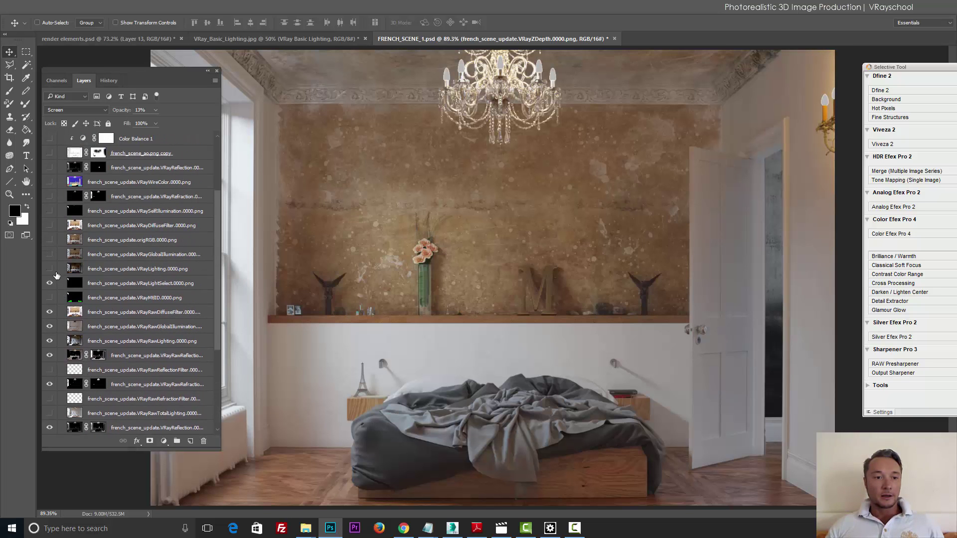
pyautogui.moveTo(56, 275); pyautogui.dragTo(52, 153)
pyautogui.click(50, 182)
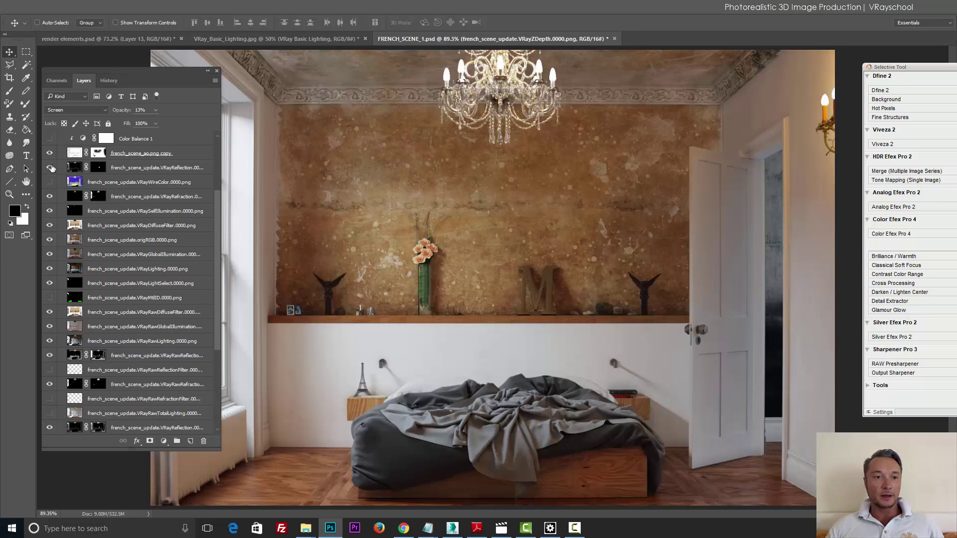
pyautogui.click(49, 154)
pyautogui.click(49, 154)
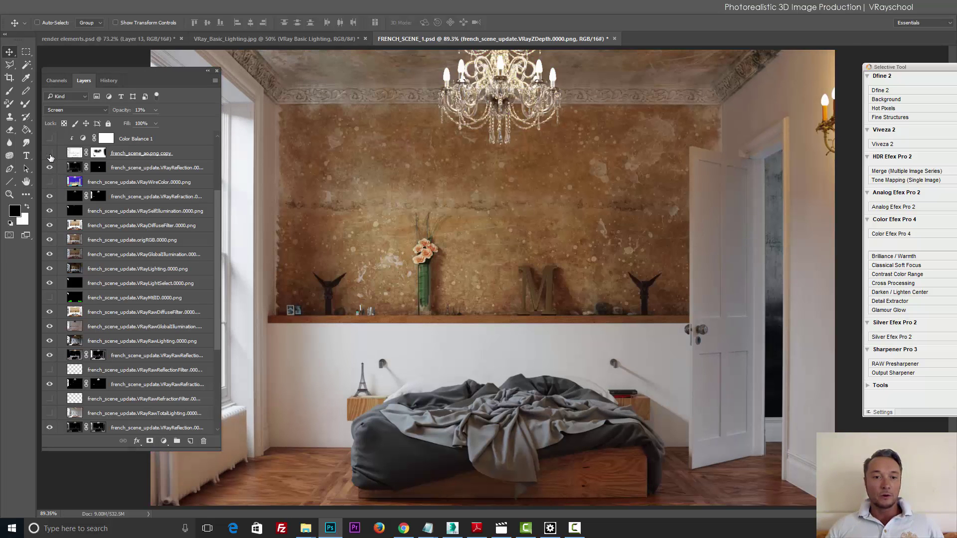
pyautogui.click(50, 154)
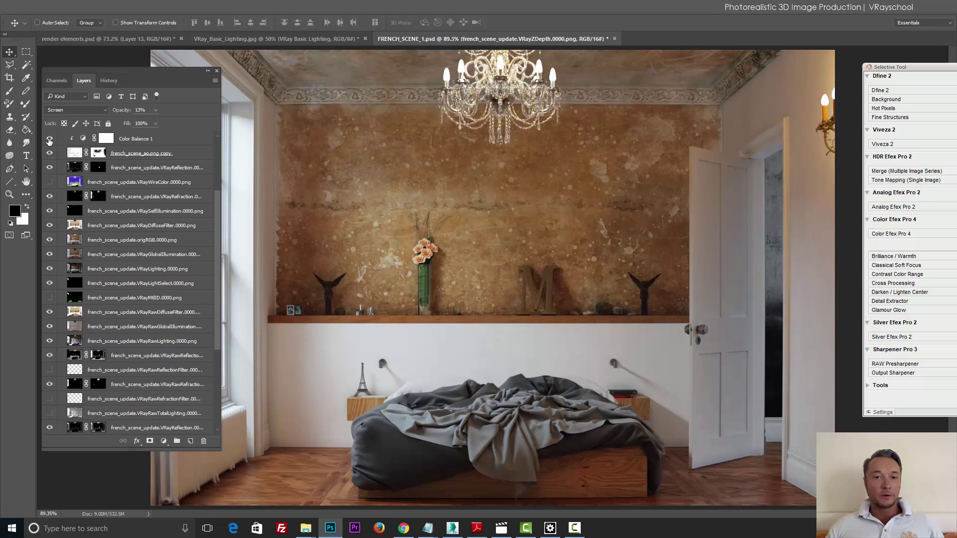
# - Collapse the PASSES group and show the CC group
pyautogui.moveTo(216, 274); pyautogui.dragTo(212, 209)
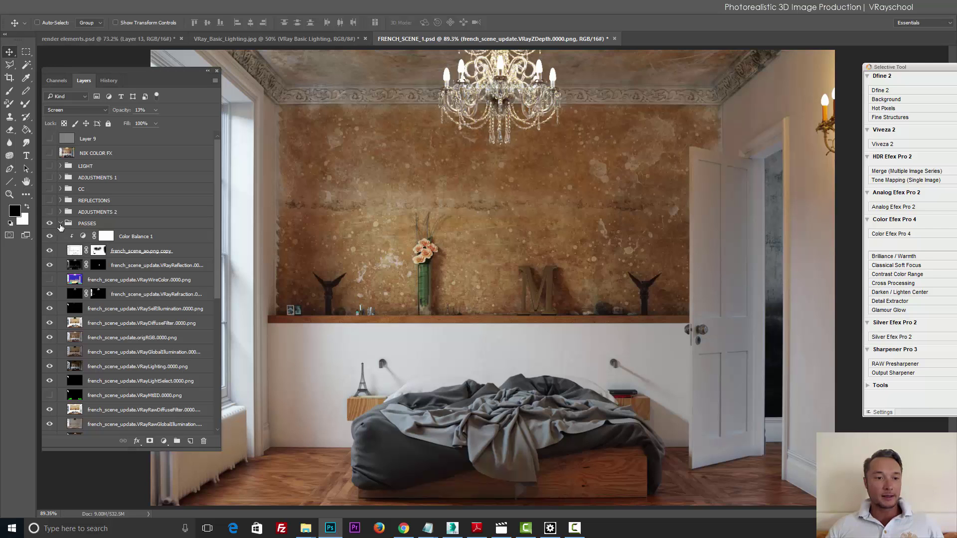
pyautogui.click(61, 224)
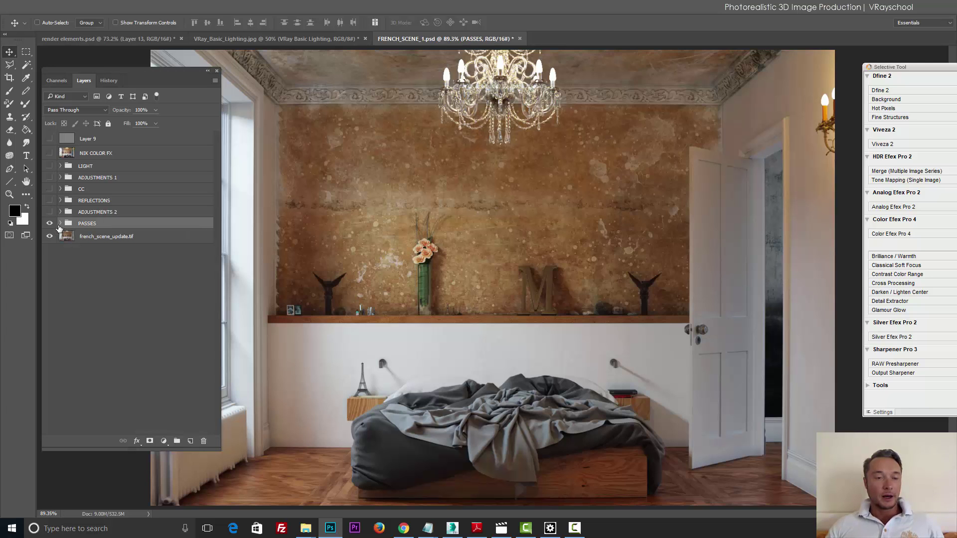
pyautogui.click(50, 189)
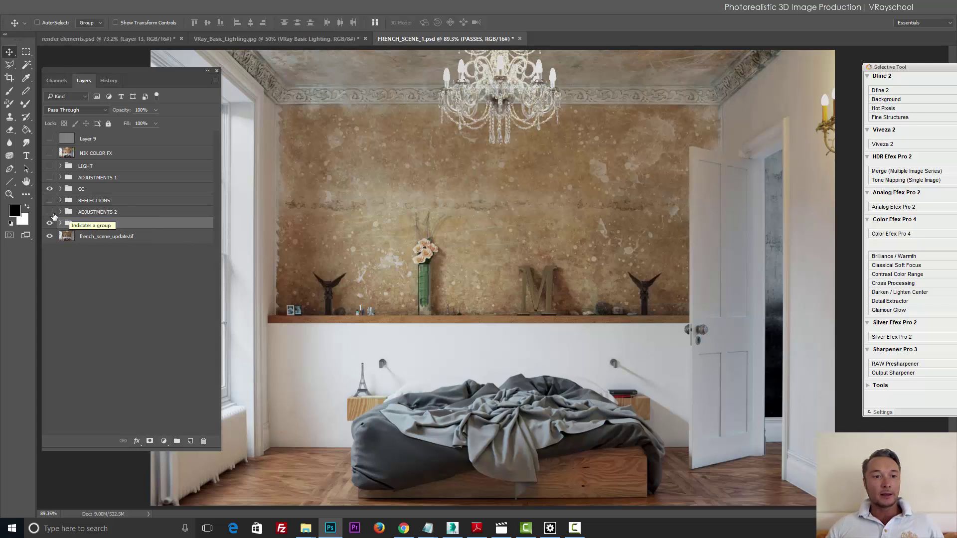
# - Show the ADJUSTMENTS 2 group and briefly expand it to review its curves, levels and pass layers
pyautogui.click(50, 212)
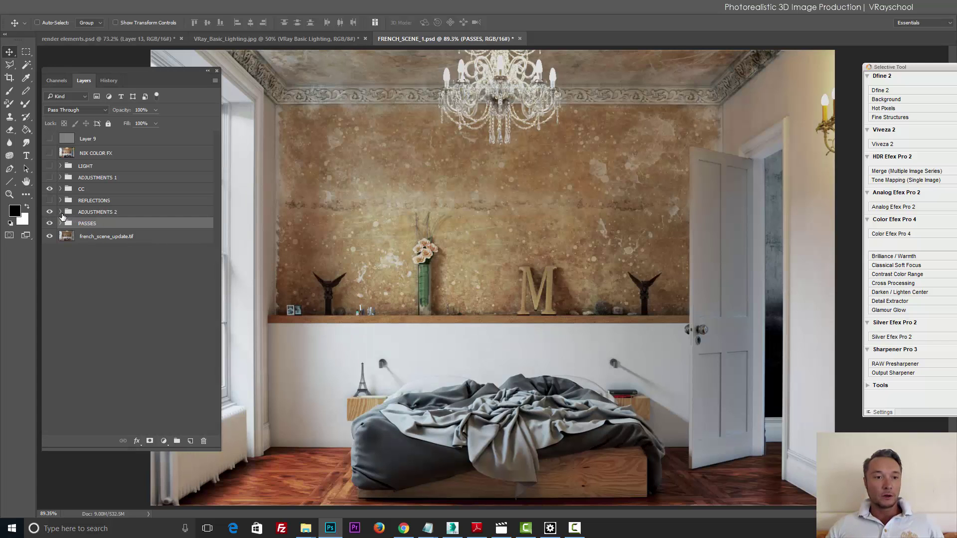
pyautogui.click(60, 212)
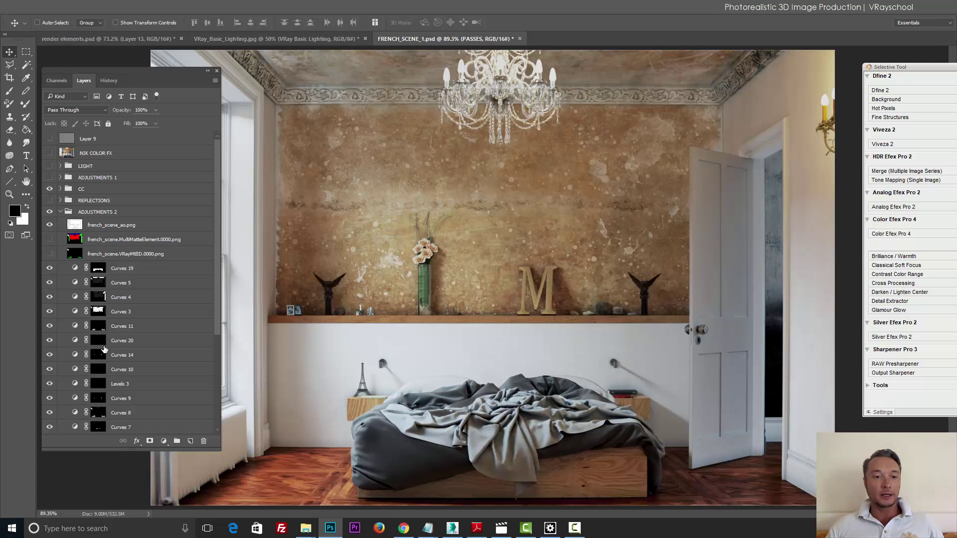
pyautogui.click(61, 212)
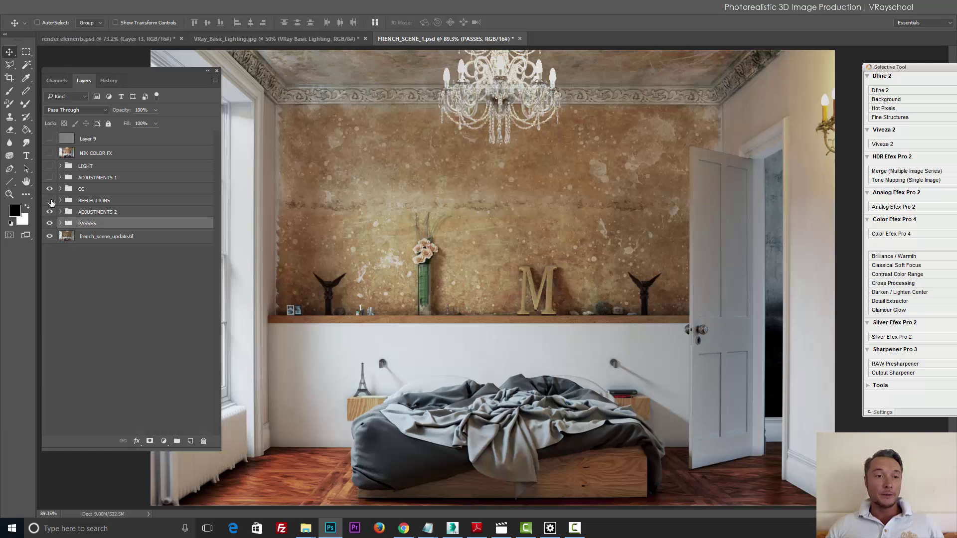
# - Show the REFLECTIONS and ADJUSTMENTS 1 groups, toggling their visibility to compare the image with and without them
pyautogui.click(50, 202)
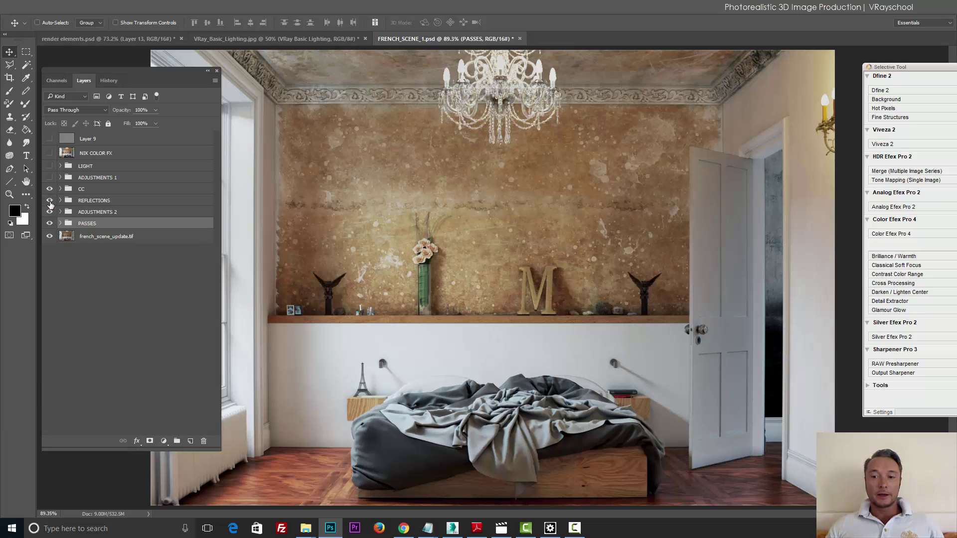
pyautogui.click(50, 202)
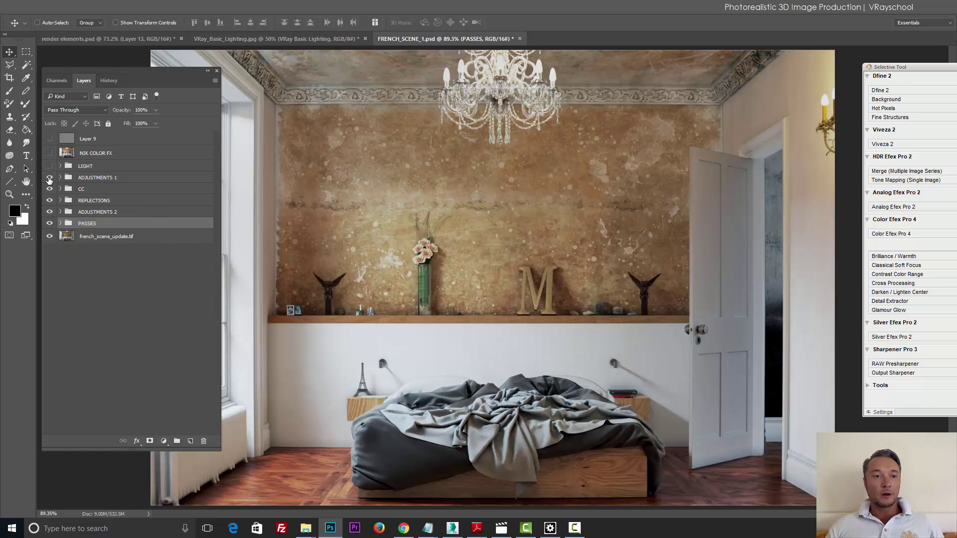
pyautogui.click(50, 178)
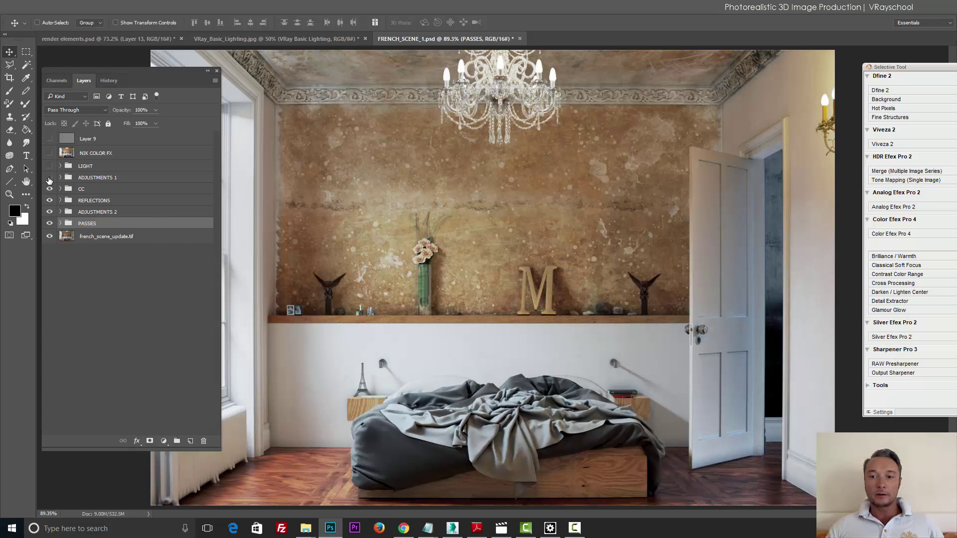
pyautogui.click(50, 178)
pyautogui.click(49, 178)
pyautogui.click(49, 178)
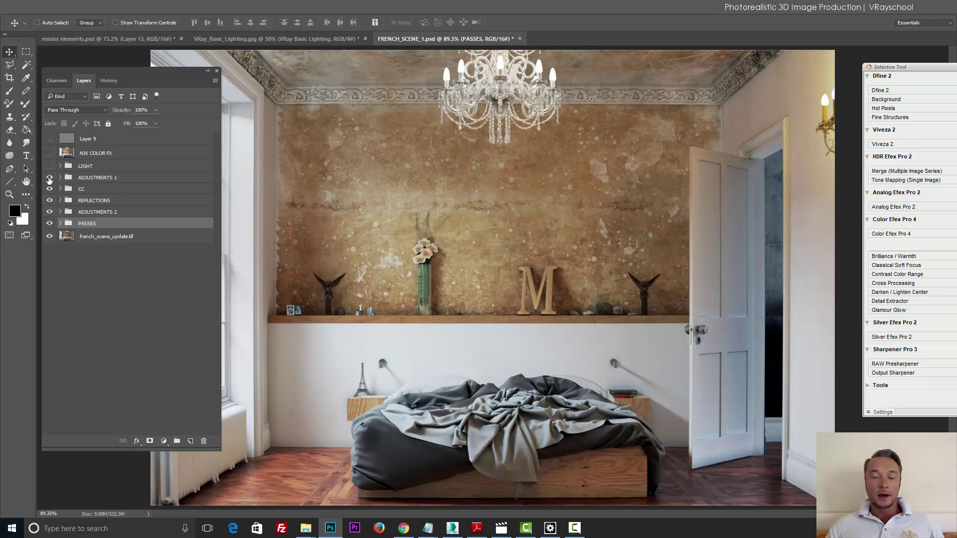
# - Expand the ADJUSTMENTS 1 group, check the effect of its individual adjustment layers, and collapse it again
pyautogui.click(67, 178)
pyautogui.click(60, 178)
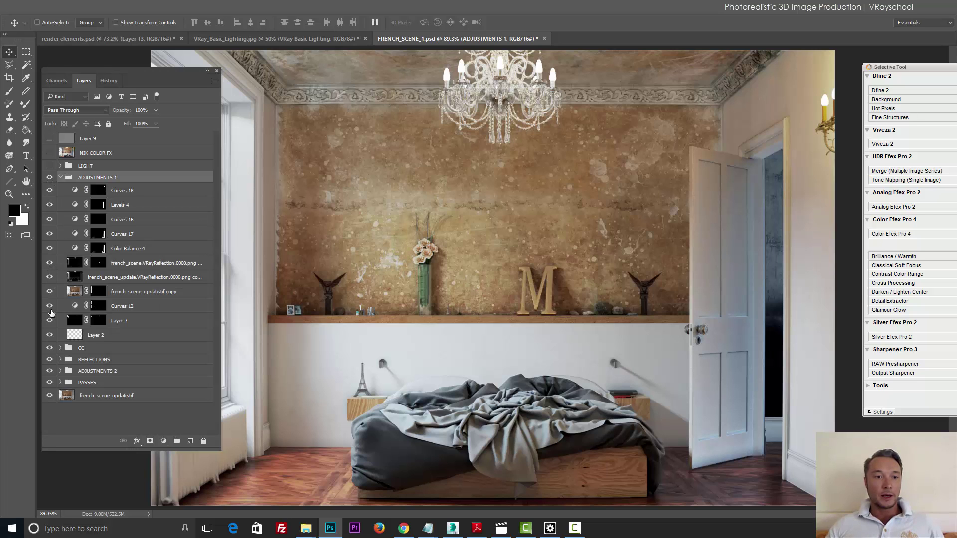
pyautogui.click(49, 205)
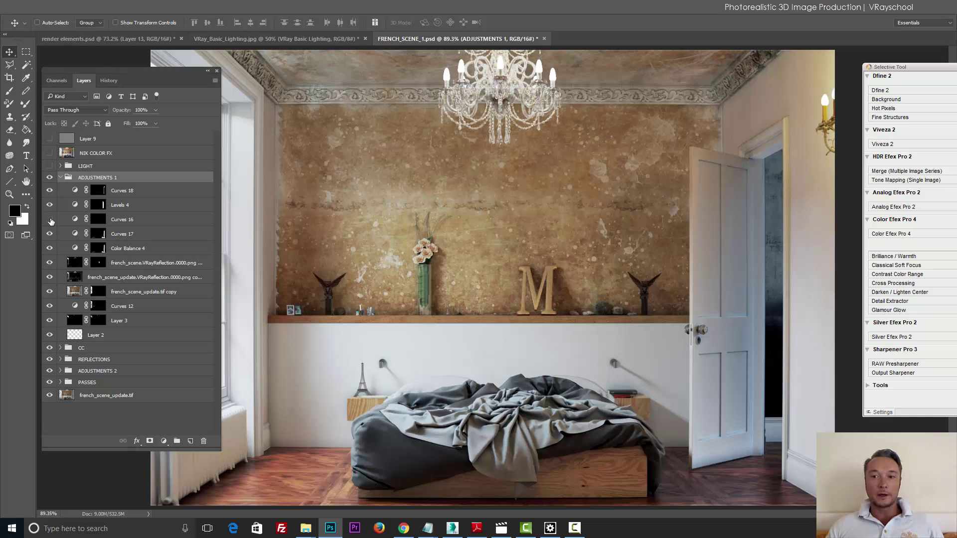
pyautogui.click(60, 177)
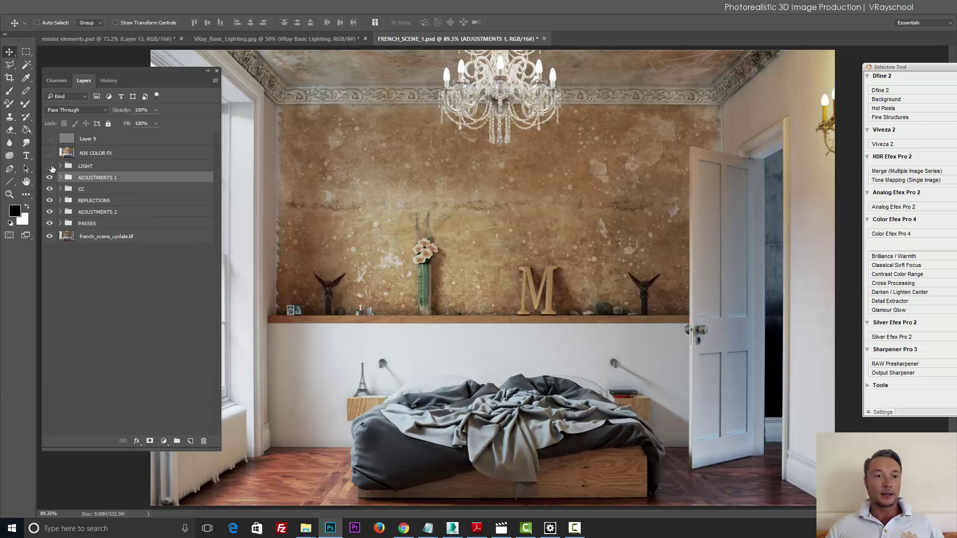
# - Show the LIGHT group, toggling it to compare the chandelier and wall lamp glow
pyautogui.click(51, 167)
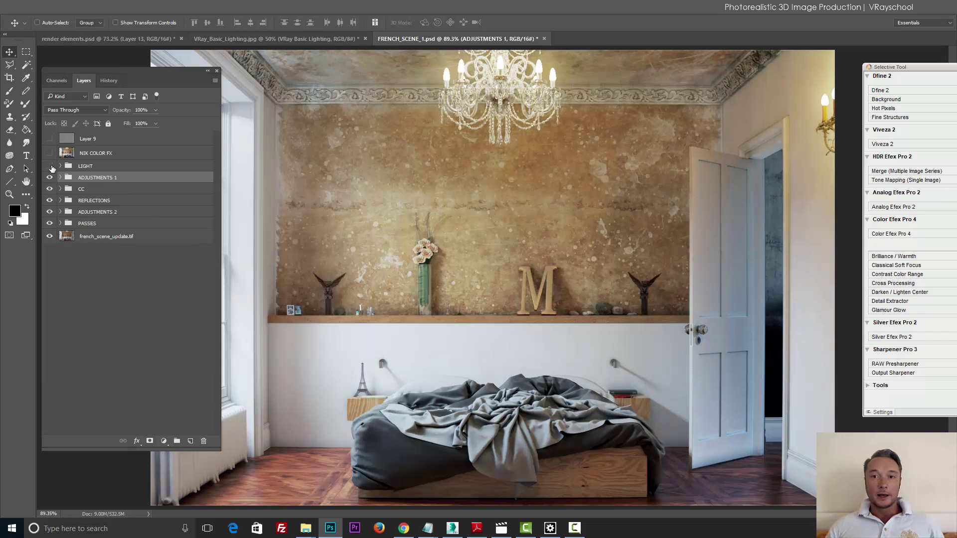
pyautogui.click(51, 168)
pyautogui.click(52, 169)
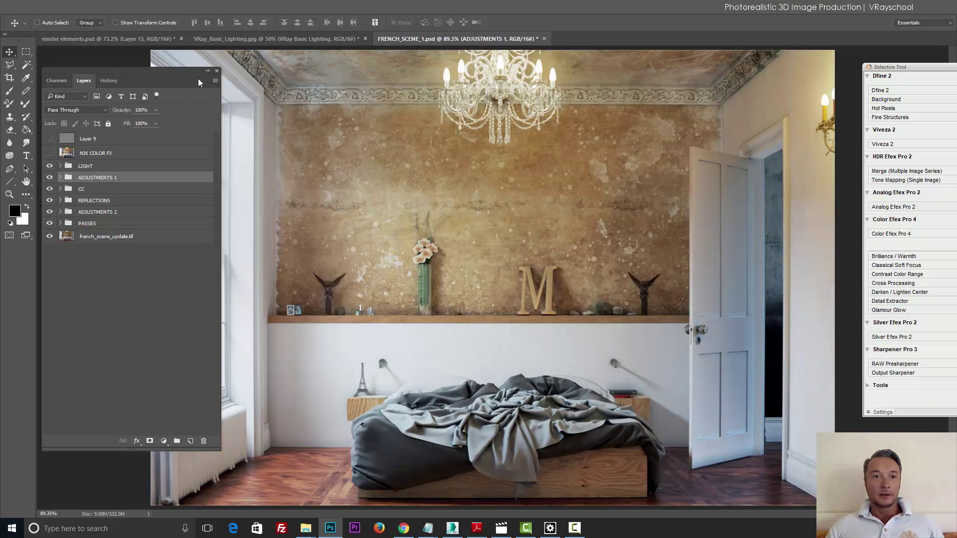
# - Narrow the Layers panel, move it clear of the room's window, and compare the view outside with and without ADJUSTMENTS 1
pyautogui.moveTo(221, 301); pyautogui.dragTo(149, 290)
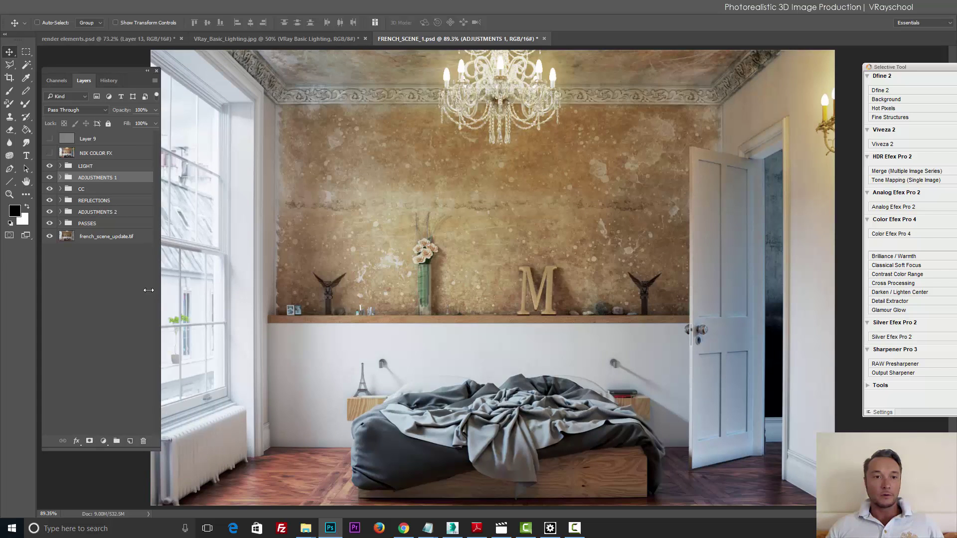
pyautogui.moveTo(128, 77); pyautogui.dragTo(111, 73)
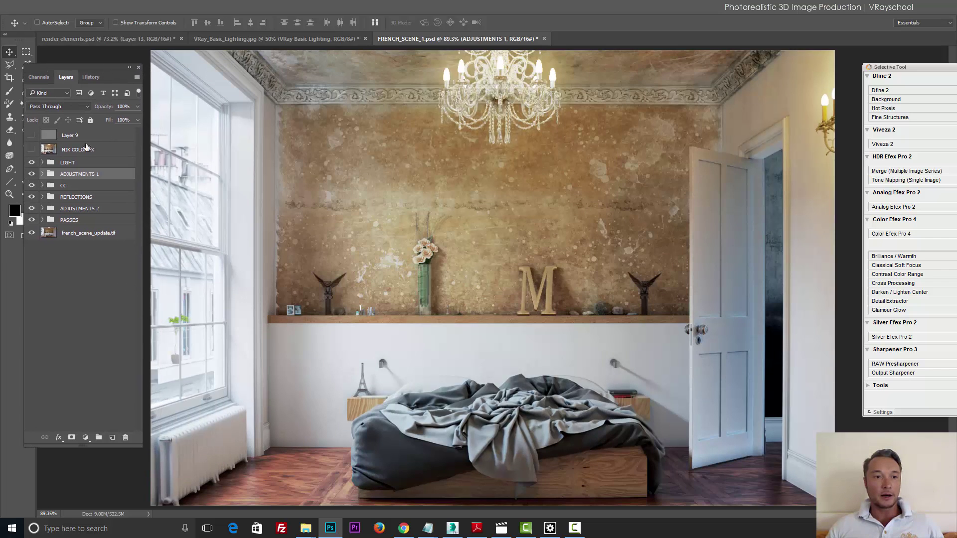
pyautogui.click(32, 176)
pyautogui.click(32, 177)
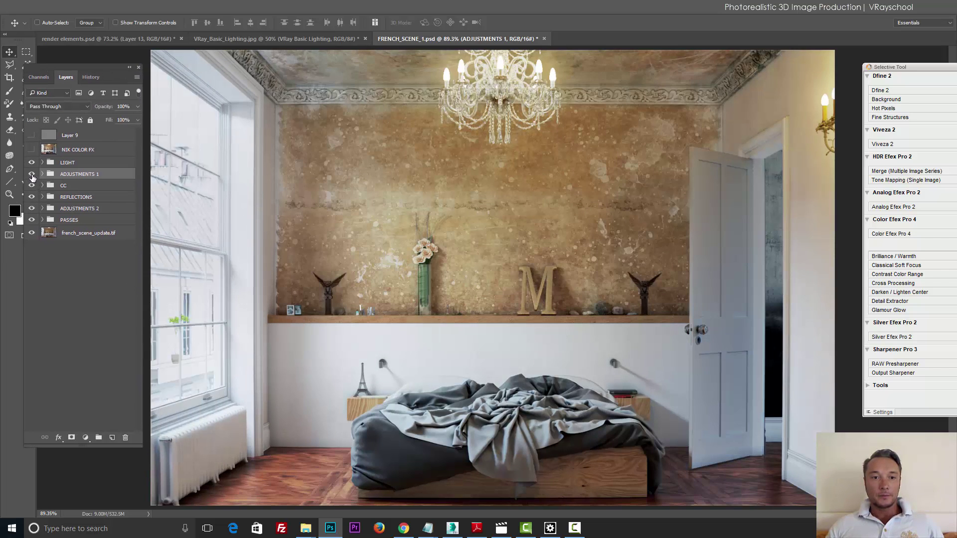
pyautogui.click(31, 177)
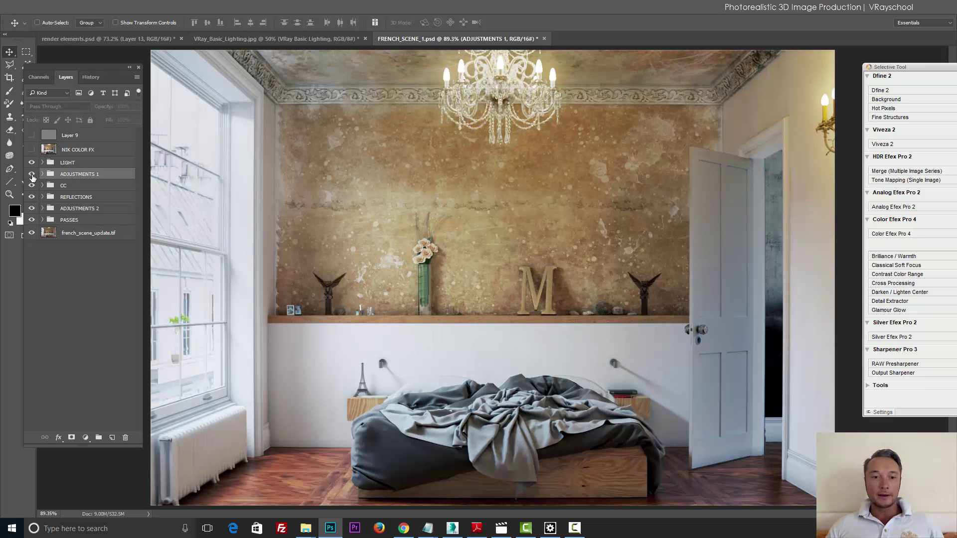
pyautogui.click(31, 177)
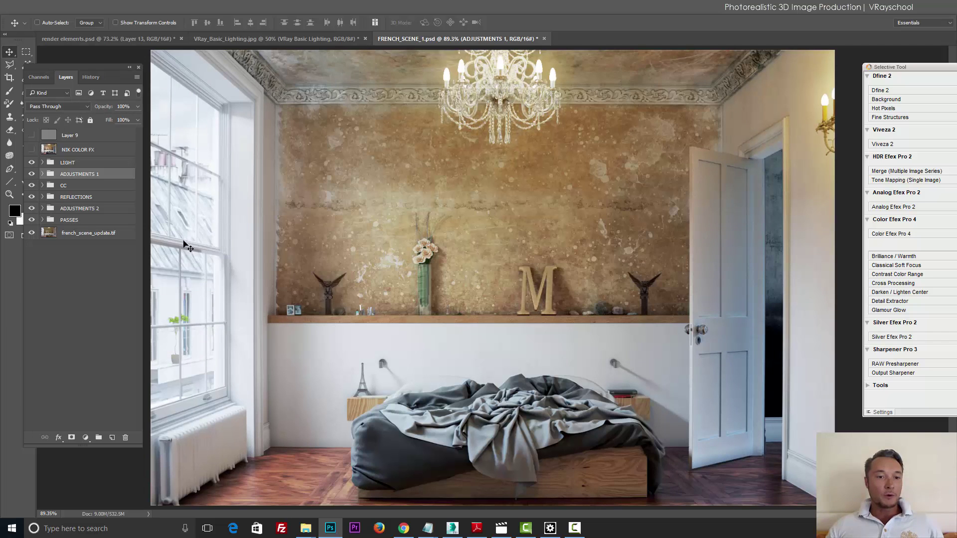
# - Examine the rooftops and buildings outside the window up close
pyautogui.scroll(5, 179, 197)
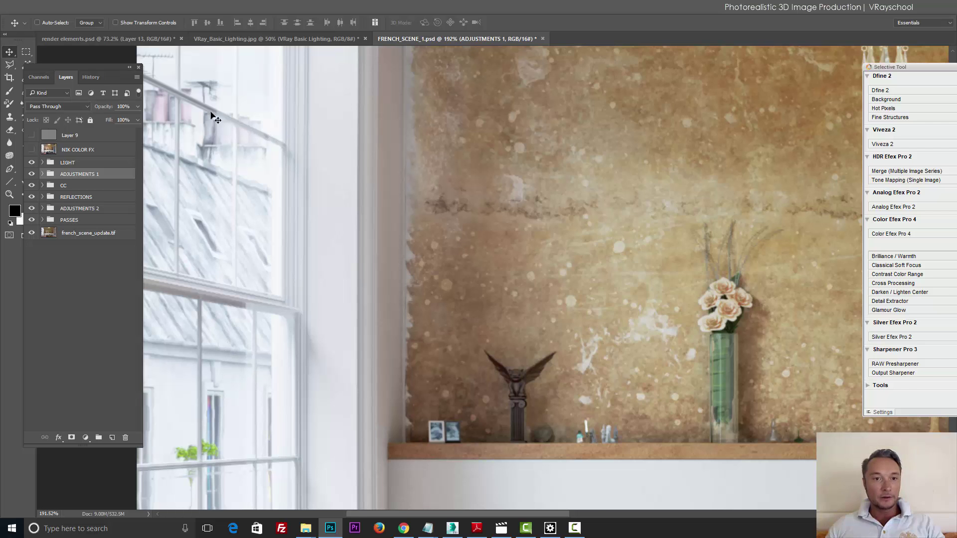
pyautogui.scroll(-1, 228, 269)
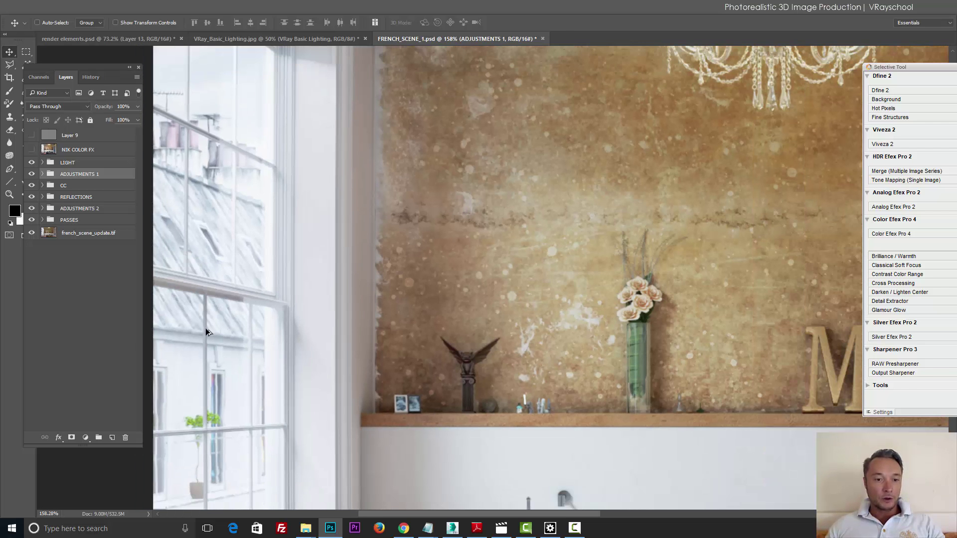
pyautogui.scroll(1, 207, 316)
pyautogui.scroll(2, 220, 251)
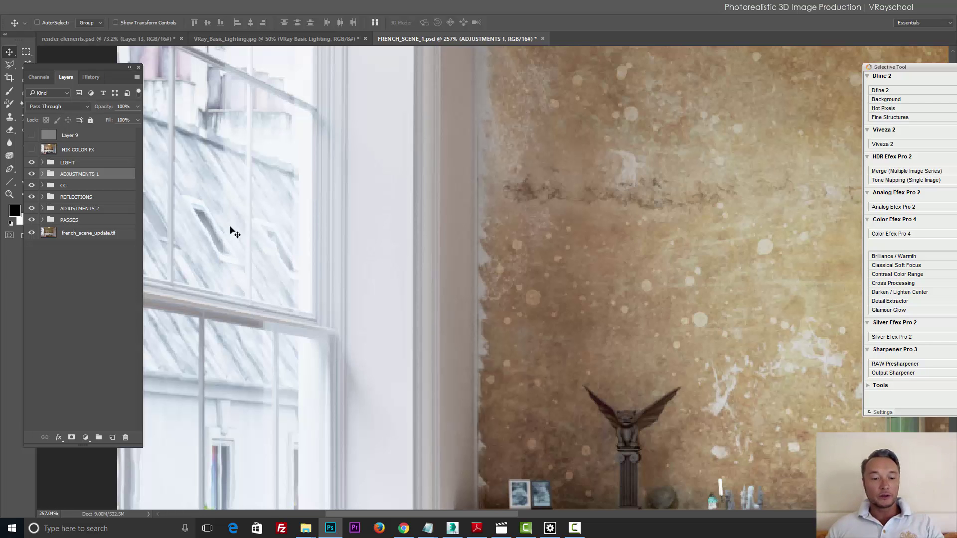
pyautogui.scroll(-1, 239, 234)
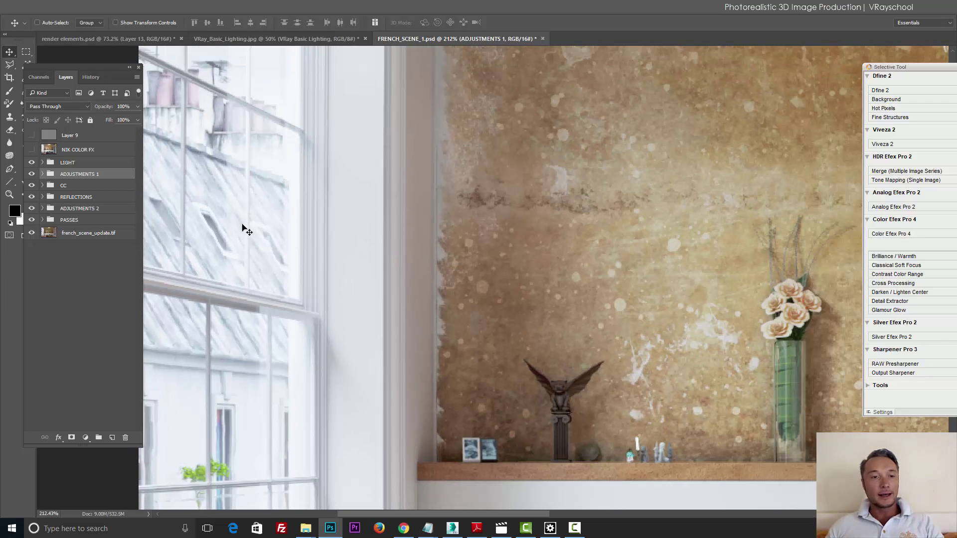
pyautogui.scroll(-4, 242, 225)
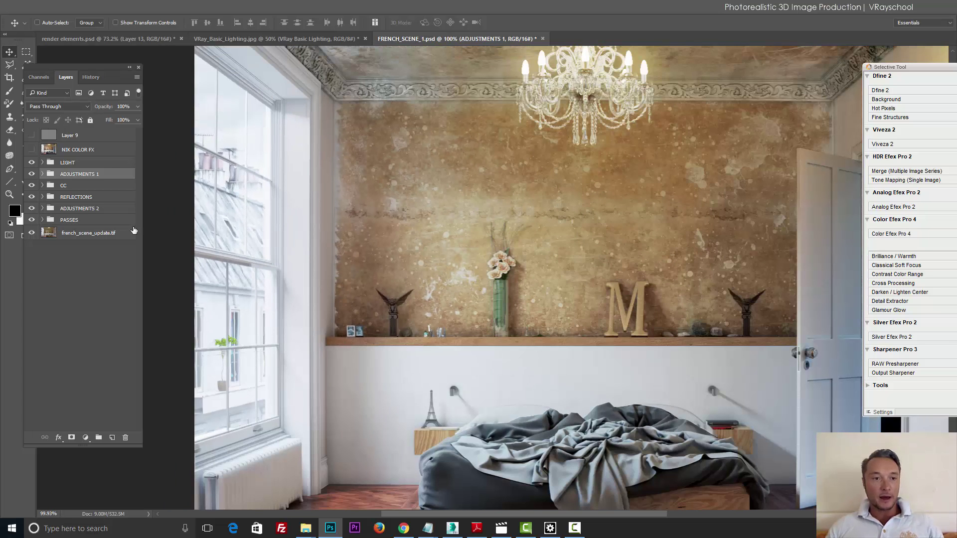
# - Select the LIGHT group and show the NIK COLOR FX layer, comparing the whole image with and without it
pyautogui.click(75, 164)
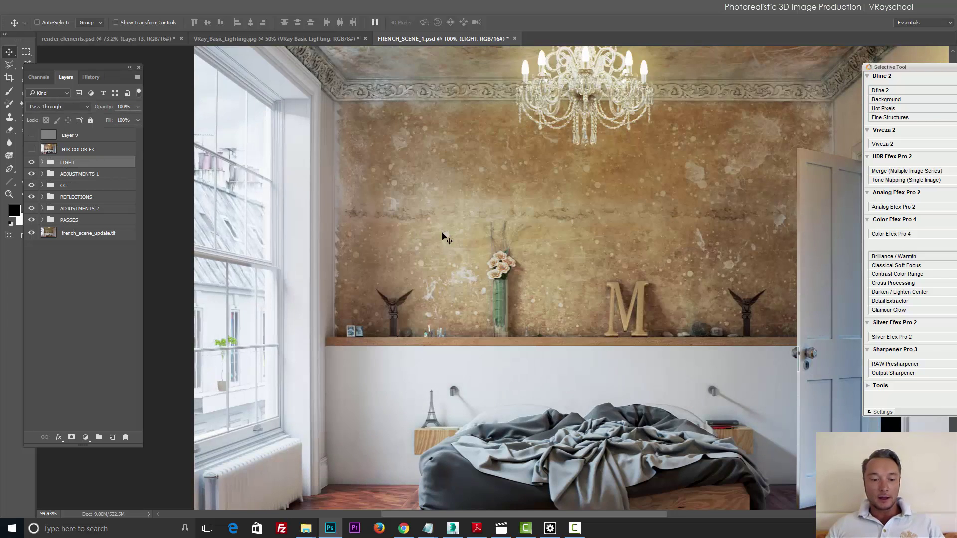
pyautogui.scroll(-3, 445, 220)
pyautogui.scroll(2, 462, 220)
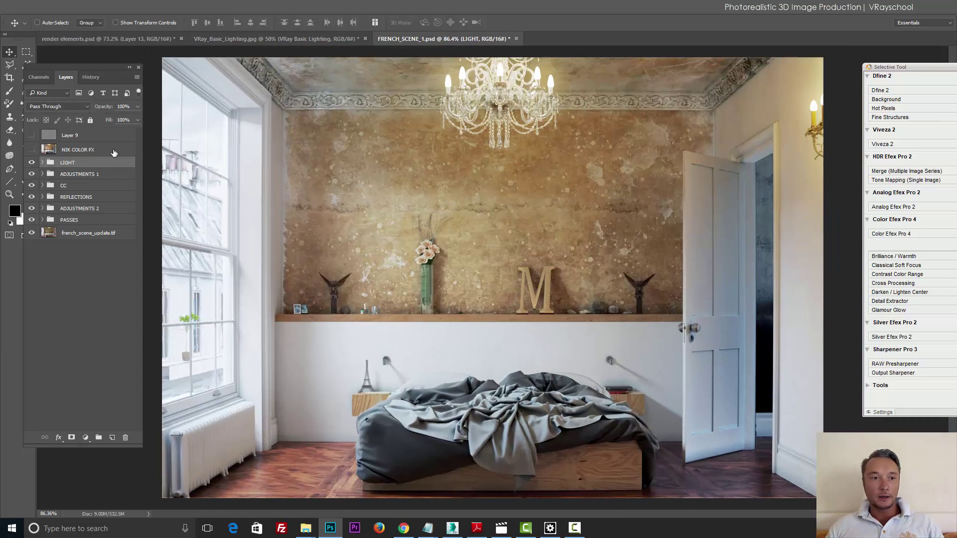
pyautogui.click(32, 149)
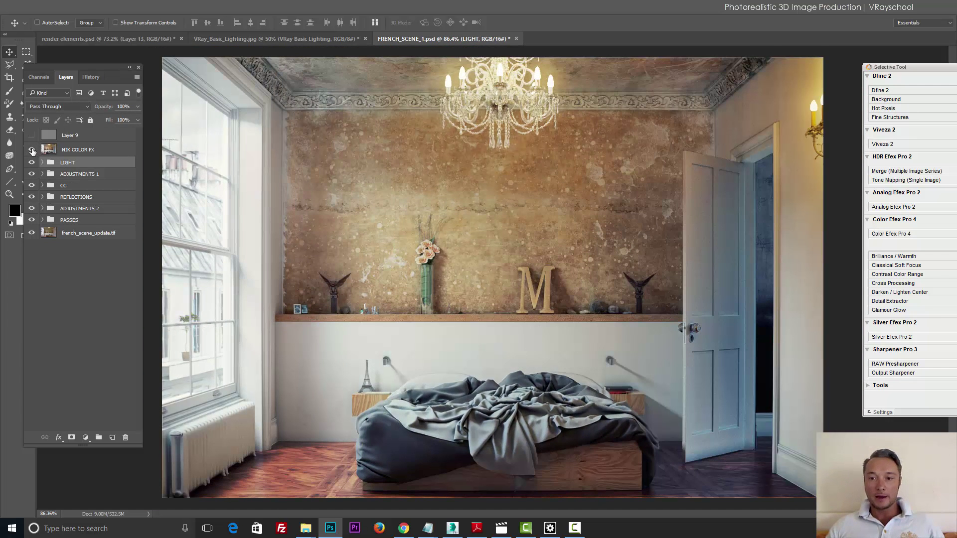
pyautogui.click(32, 150)
pyautogui.click(32, 150)
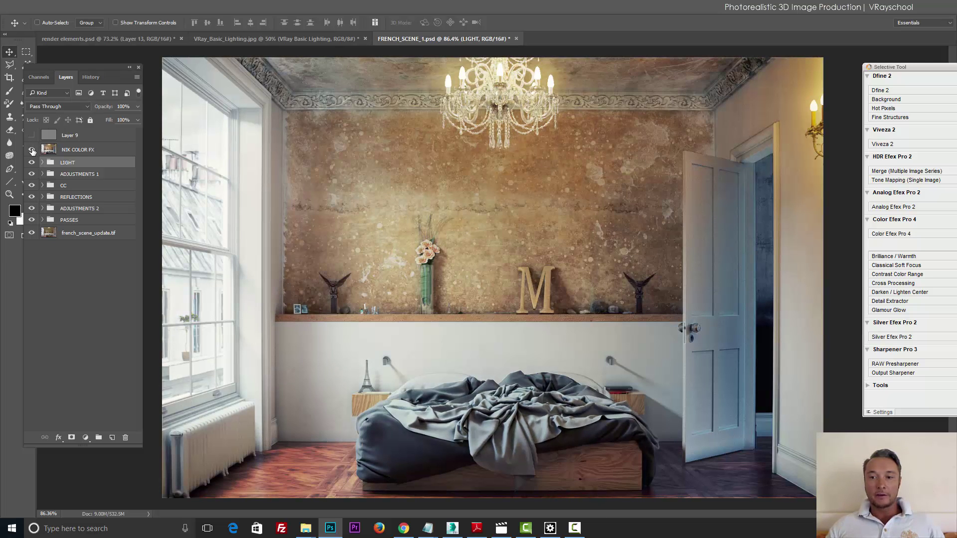
pyautogui.click(32, 150)
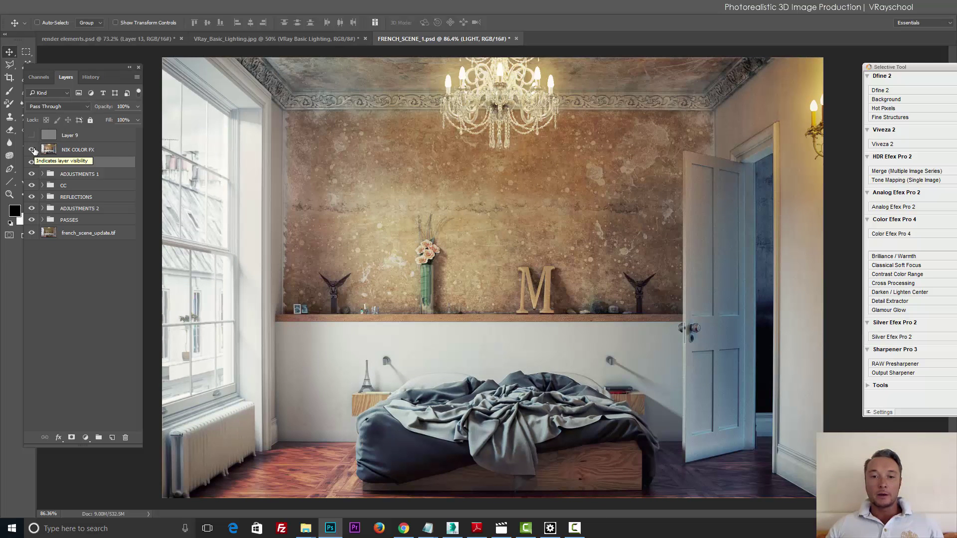
# - Examine the color effect up close on the textured wall, shelf, bed, radiator and floor
pyautogui.scroll(3, 365, 196)
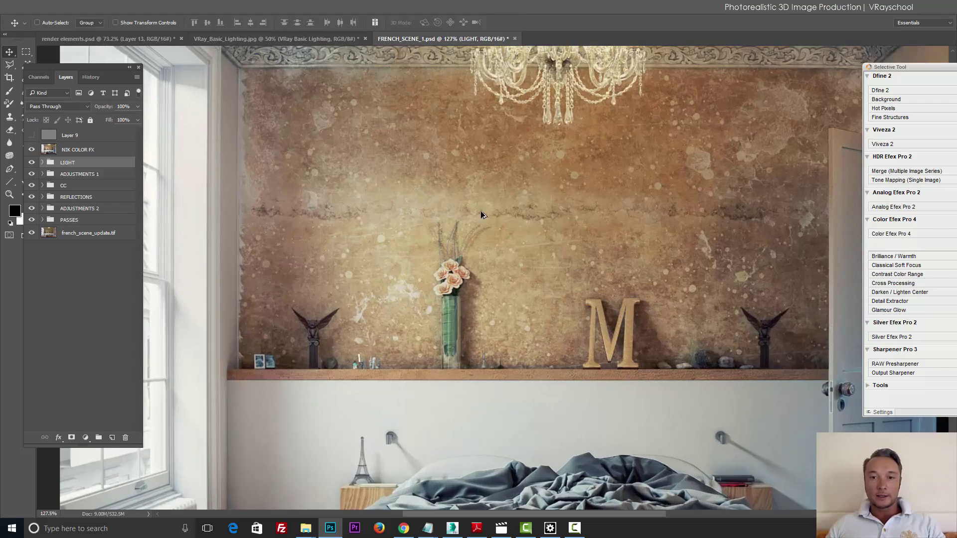
pyautogui.scroll(-3, 478, 216)
pyautogui.scroll(2, 497, 201)
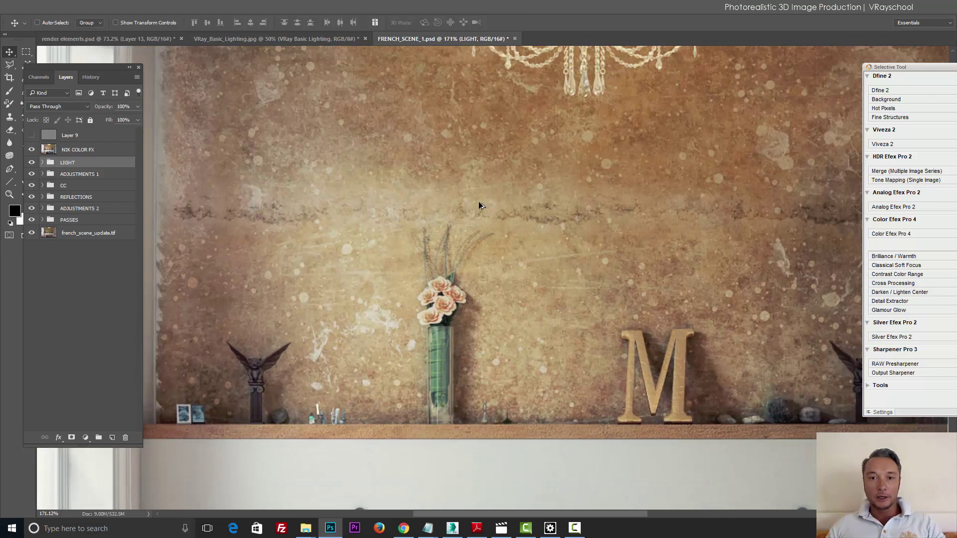
pyautogui.moveTo(545, 180); pyautogui.dragTo(549, 238)
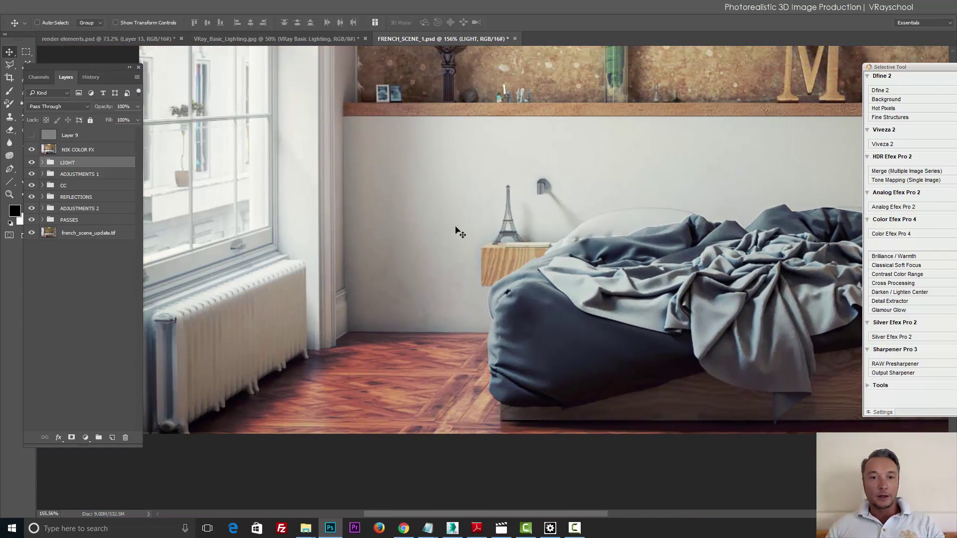
pyautogui.scroll(-6, 451, 244)
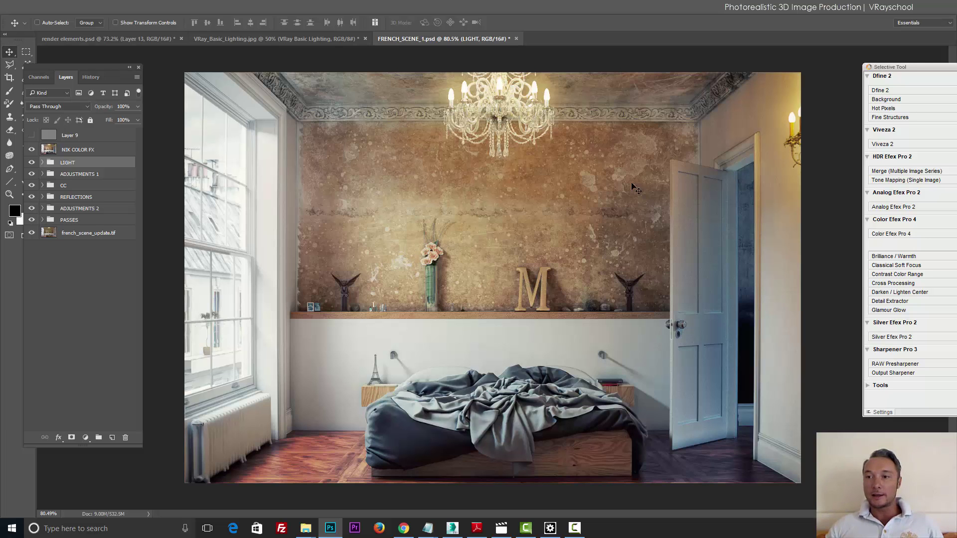
# - Switch to Chrome and compare the sample photo's presets on the Nik Collection Color Efex Pro page
pyautogui.click(403, 529)
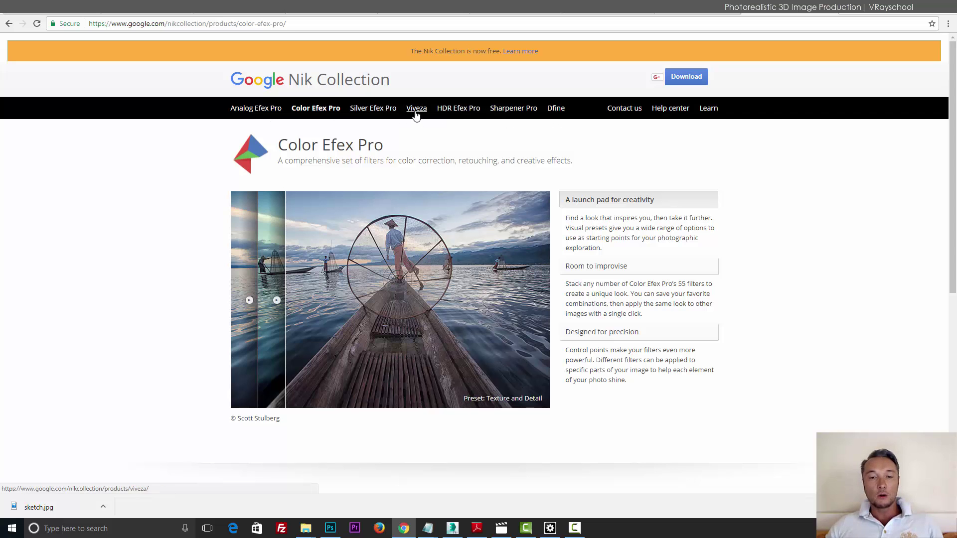
pyautogui.click(274, 300)
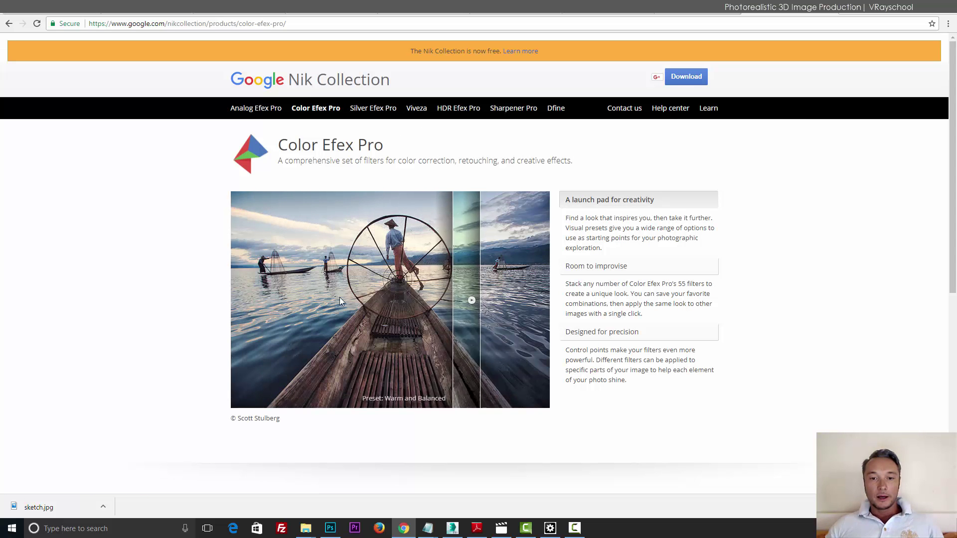
# - Switch to Photoshop, hide the NIK COLOR FX layer and stamp all visible layers into a new layer above the LIGHT group
pyautogui.click(330, 528)
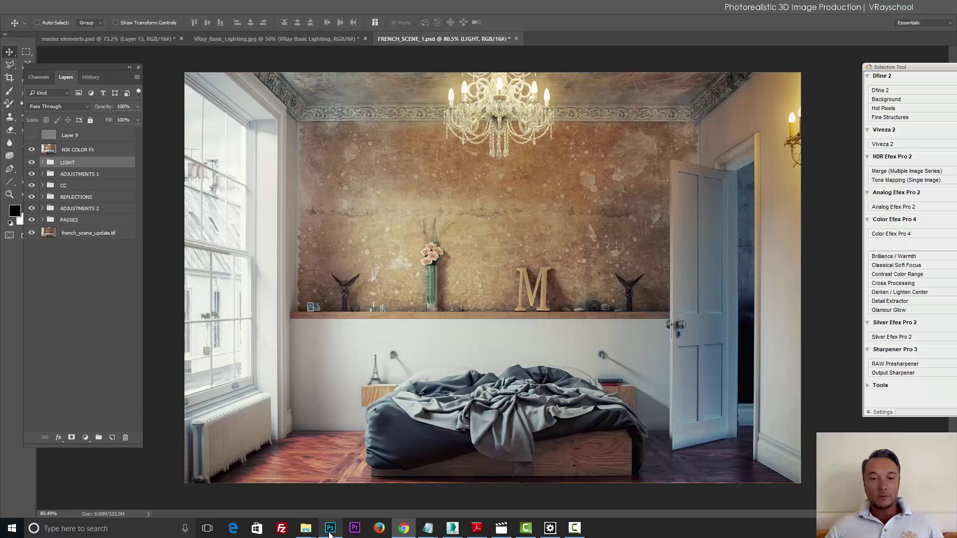
pyautogui.click(160, 11)
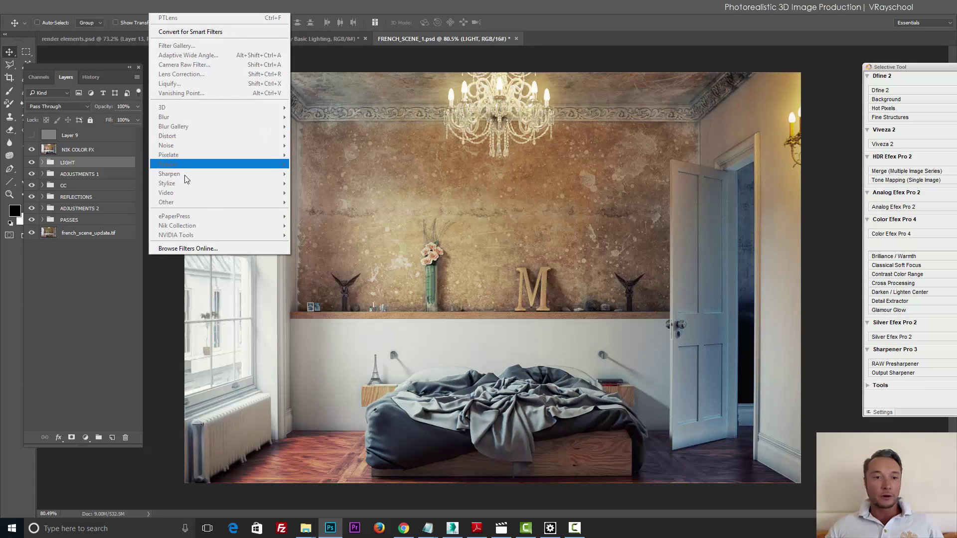
pyautogui.press('Escape')
pyautogui.click(86, 151)
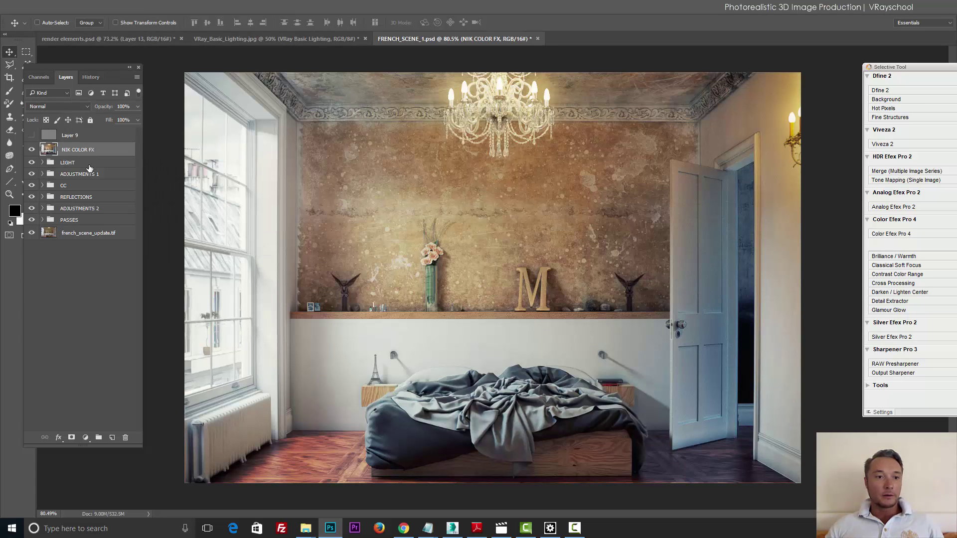
pyautogui.click(69, 164)
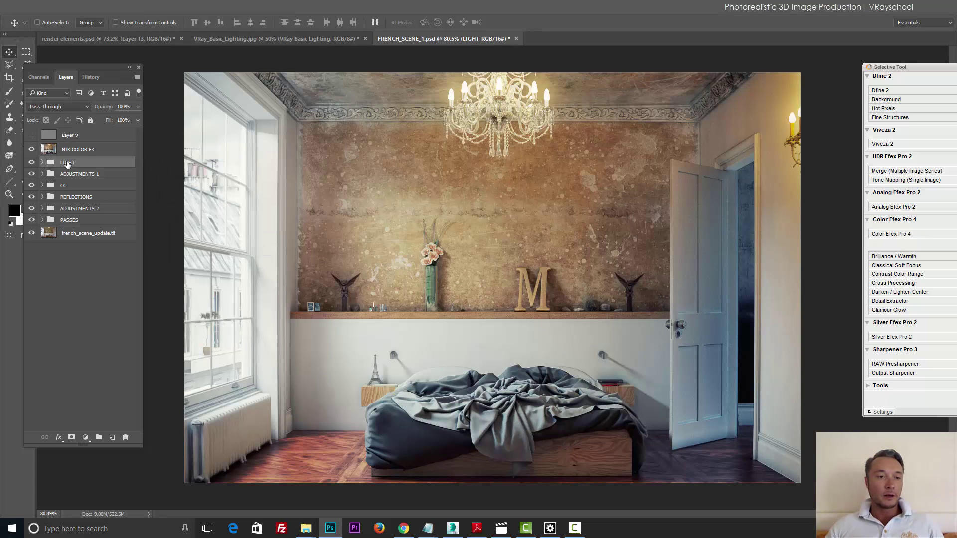
pyautogui.click(32, 150)
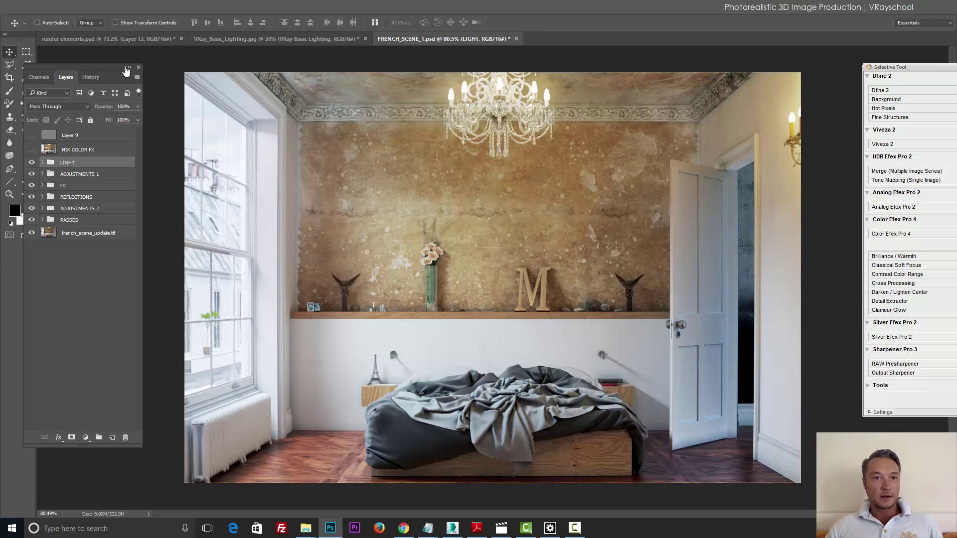
pyautogui.press('ctrl')
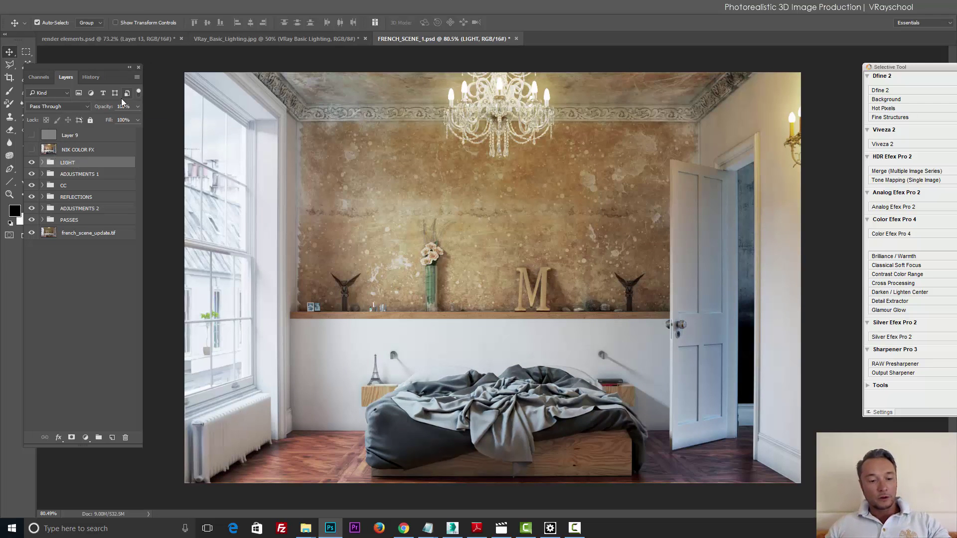
pyautogui.hotkey('ctrl', 'shift', 'alt', 'e')
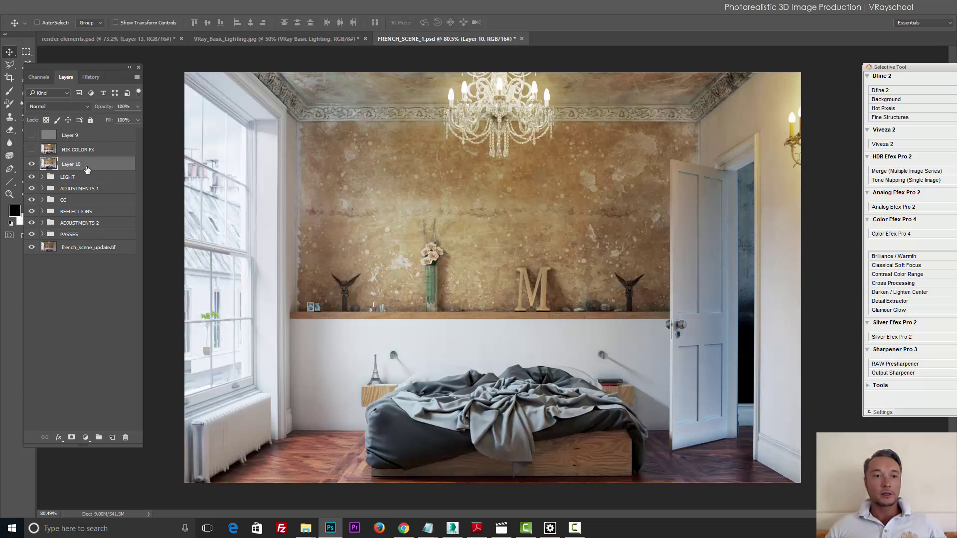
# - Open the stamped layer in the Color Efex Pro 4 filter of the Nik Collection
pyautogui.click(159, 6)
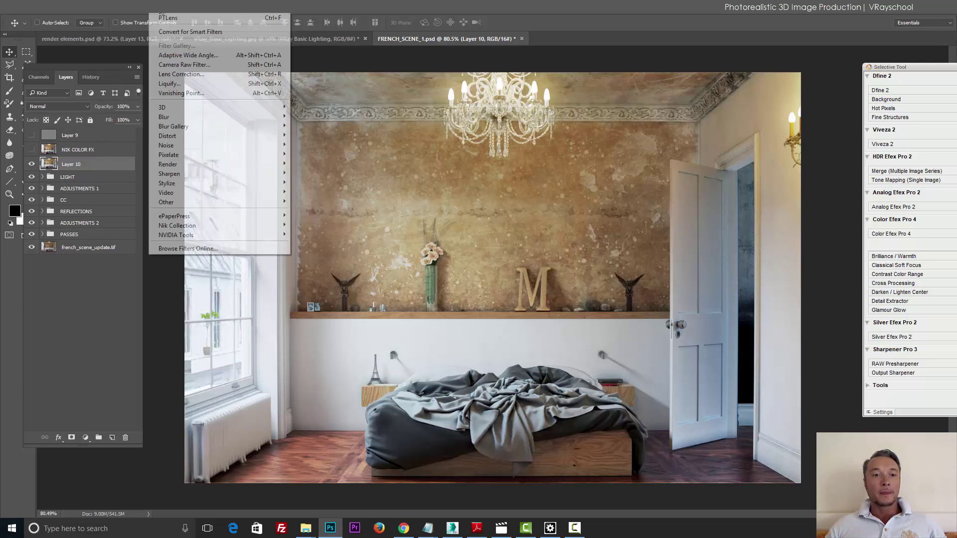
pyautogui.moveTo(194, 227)
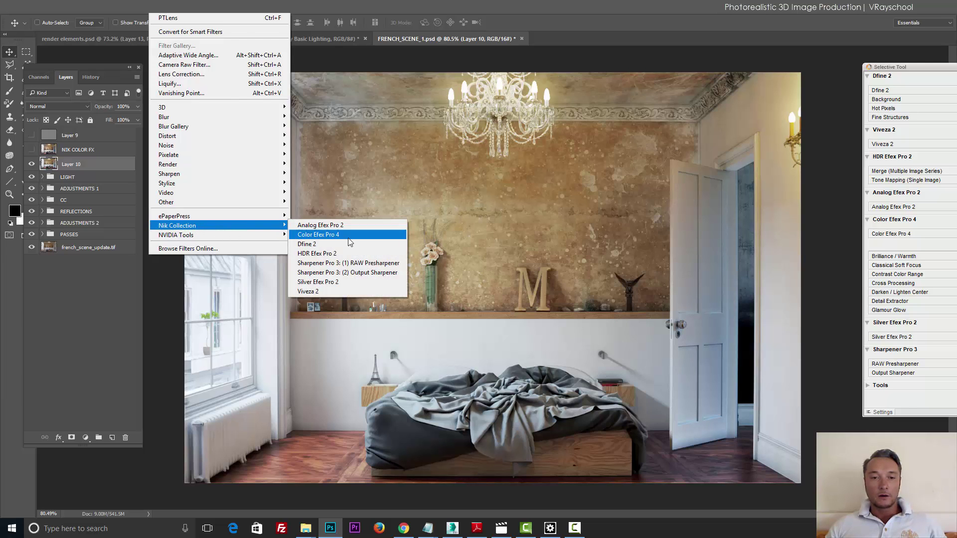
pyautogui.click(330, 235)
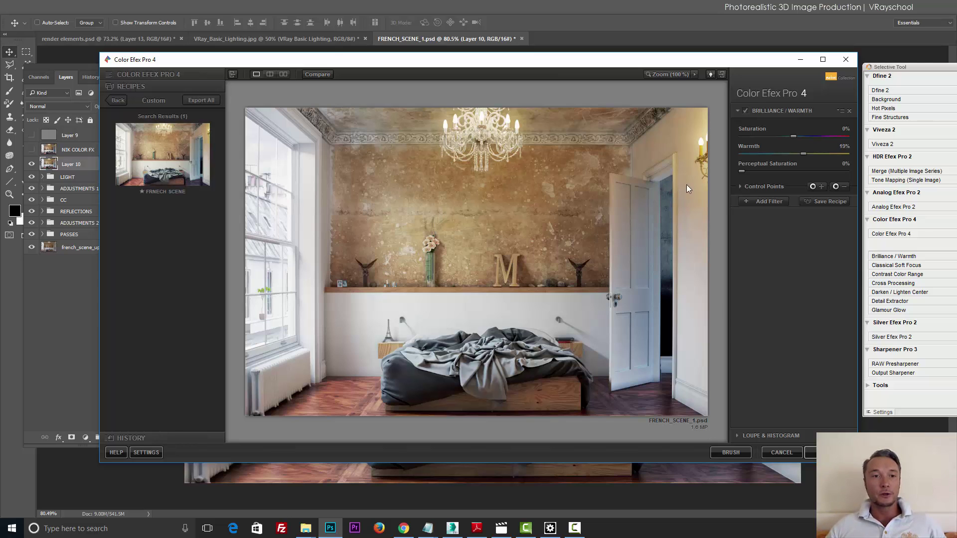
# - Examine the full filter list and the Favorites, Landscape, Wedding, Architecture, Travel and Nature filter categories
pyautogui.click(145, 76)
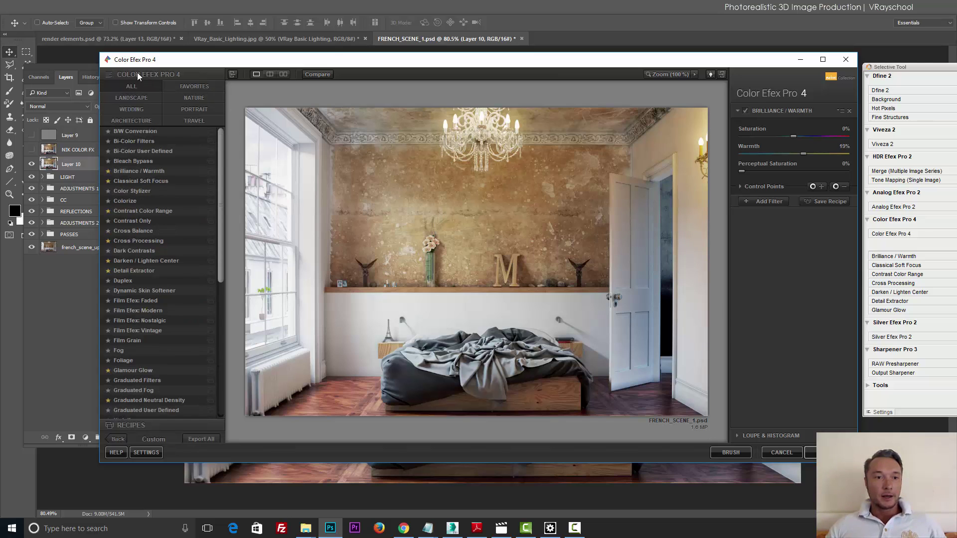
pyautogui.scroll(-5, 206, 295)
pyautogui.scroll(5, 215, 145)
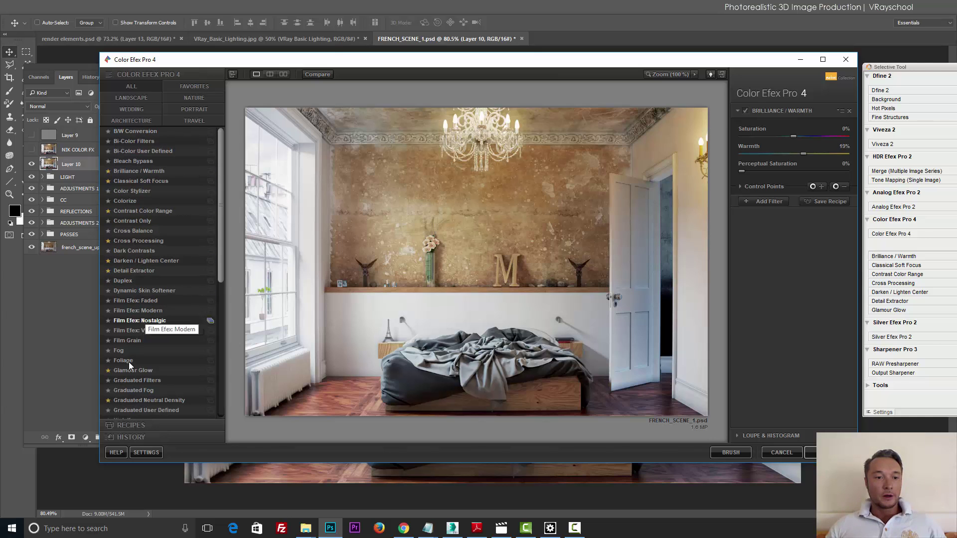
pyautogui.click(204, 87)
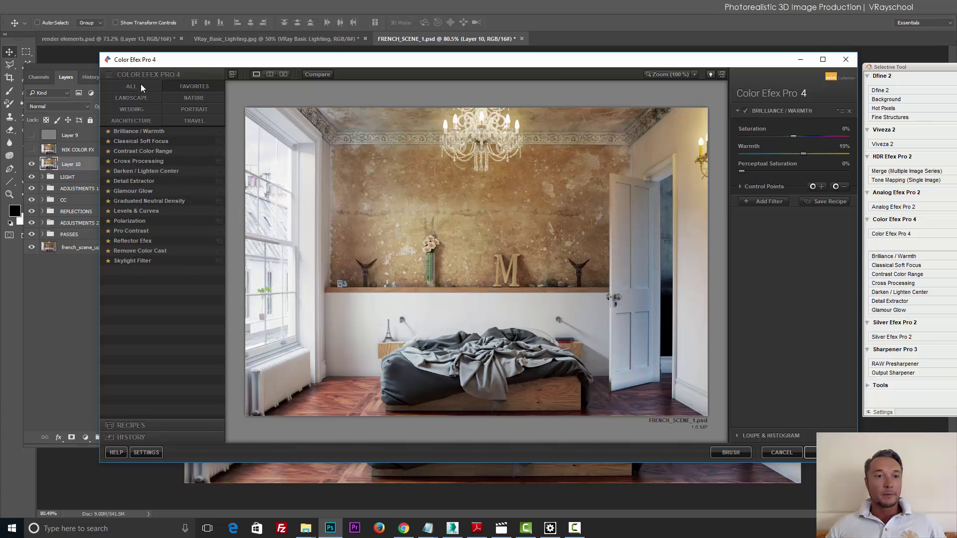
pyautogui.click(141, 100)
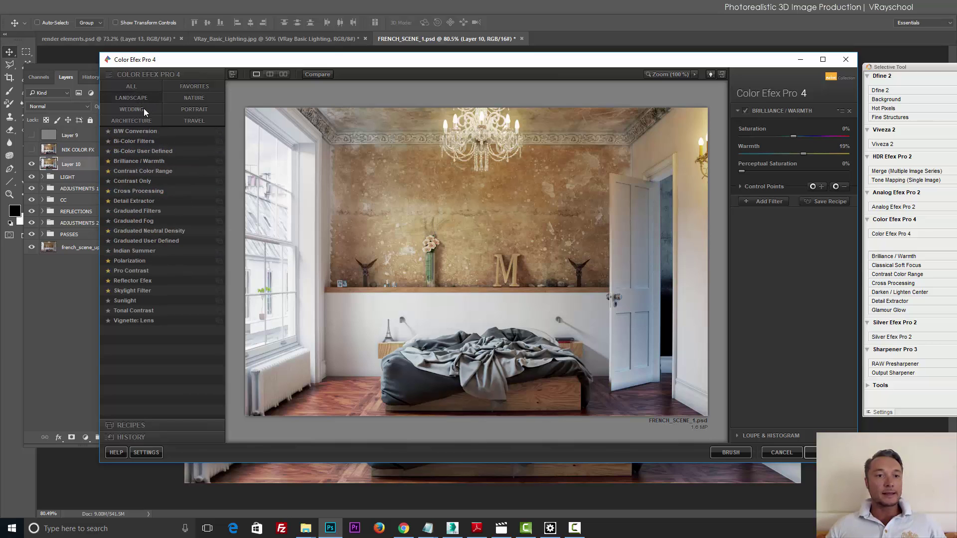
pyautogui.click(143, 109)
pyautogui.click(137, 121)
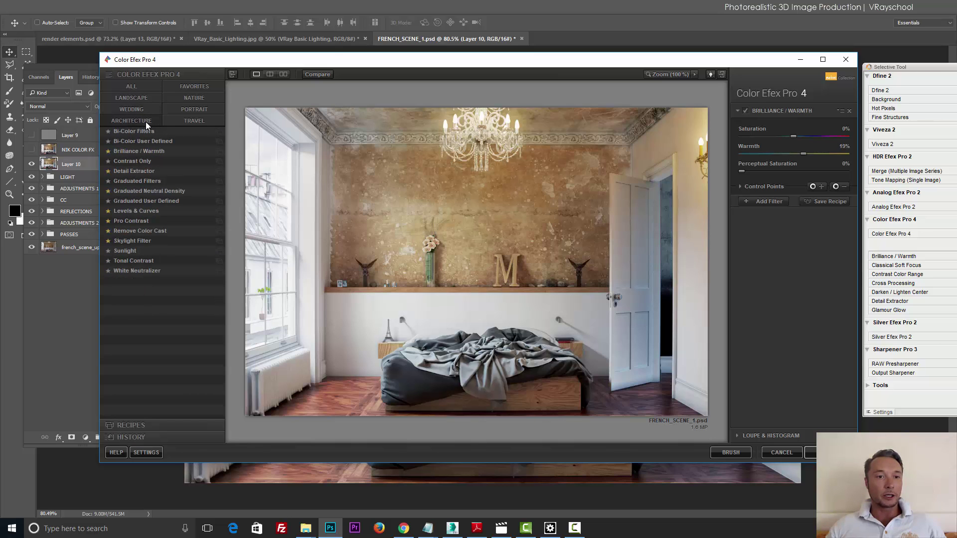
pyautogui.click(196, 120)
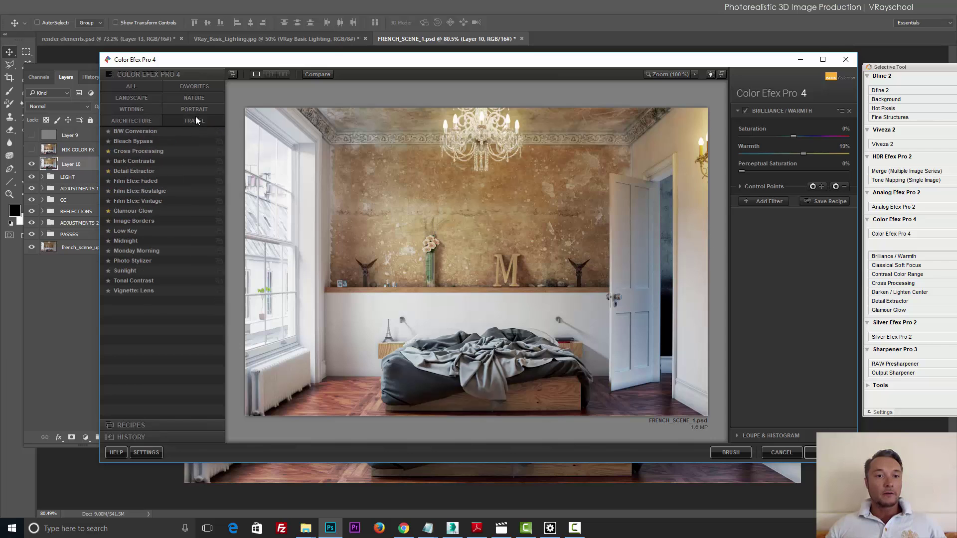
pyautogui.click(196, 99)
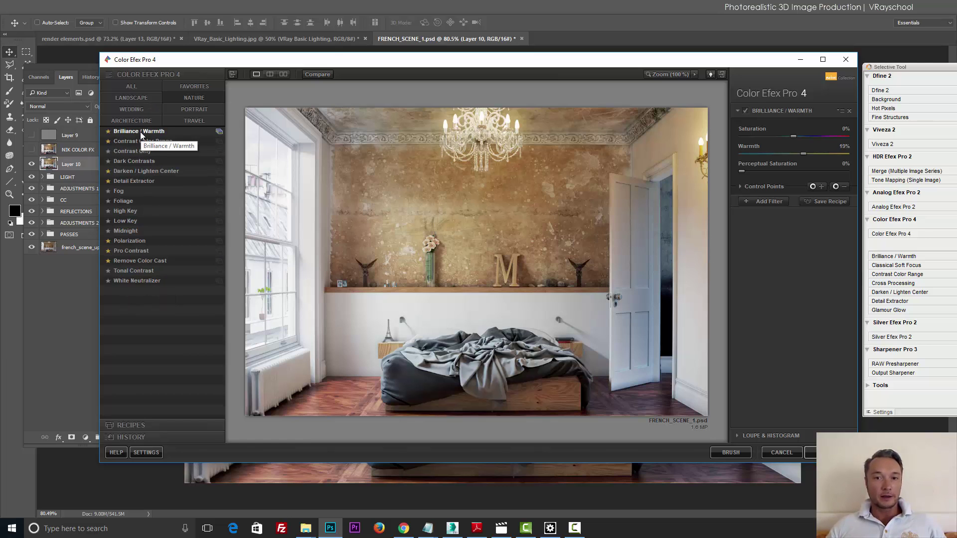
pyautogui.click(132, 87)
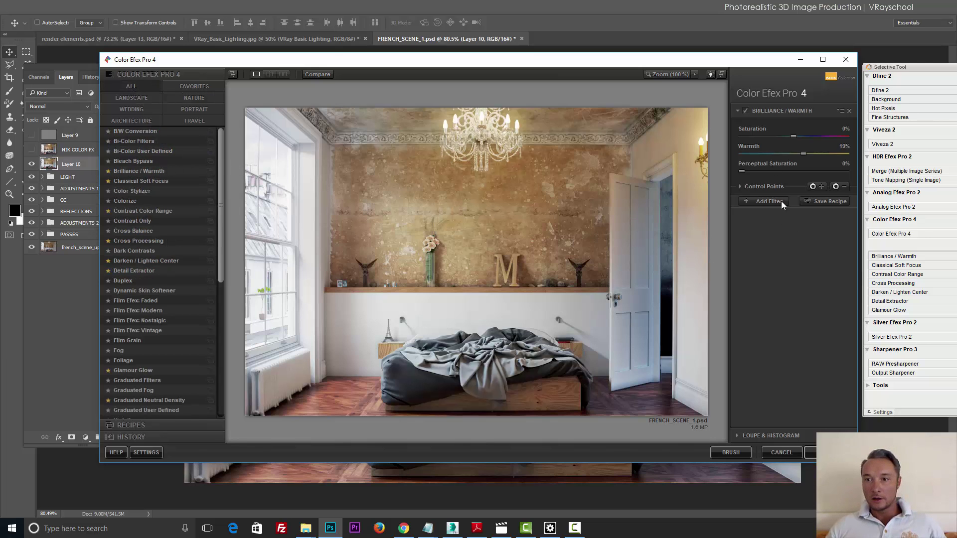
# - Replace the Brilliance / Warmth filter with Bi-Color User Defined after trying B/W Conversion, Bi-Color Filters and Bleach Bypass
pyautogui.click(849, 111)
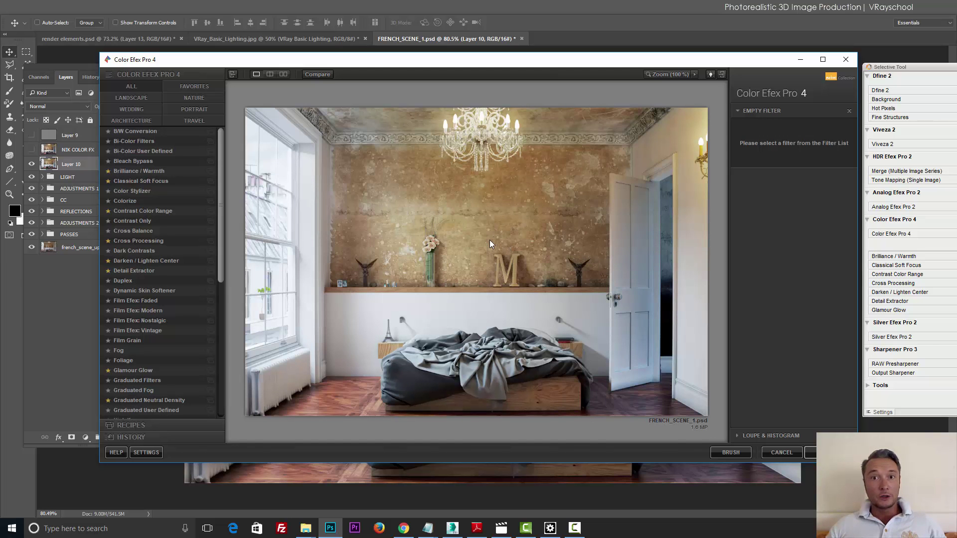
pyautogui.click(123, 132)
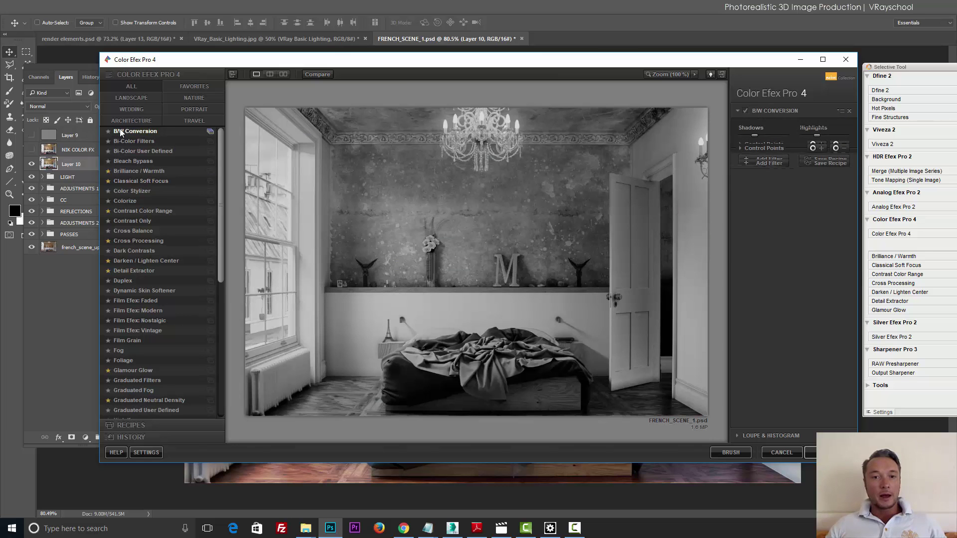
pyautogui.click(143, 142)
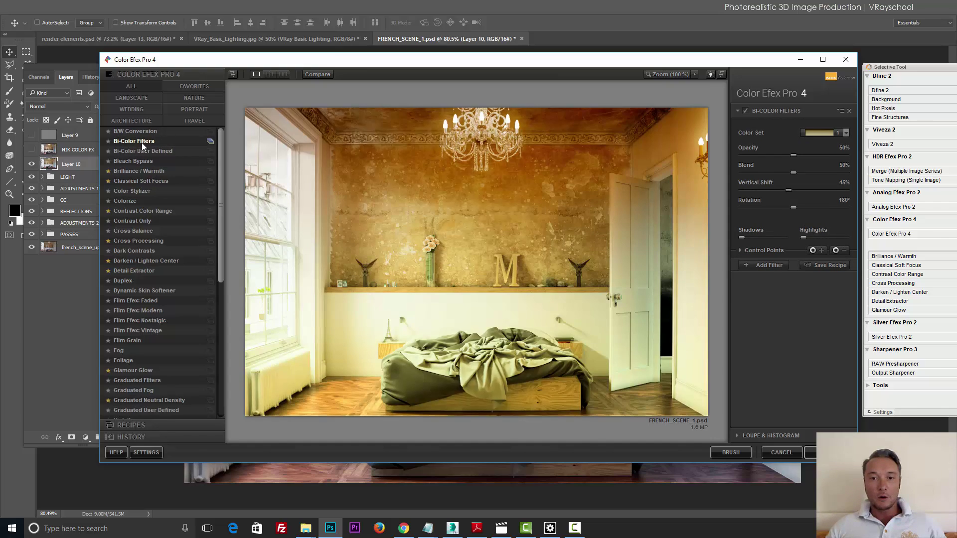
pyautogui.click(147, 153)
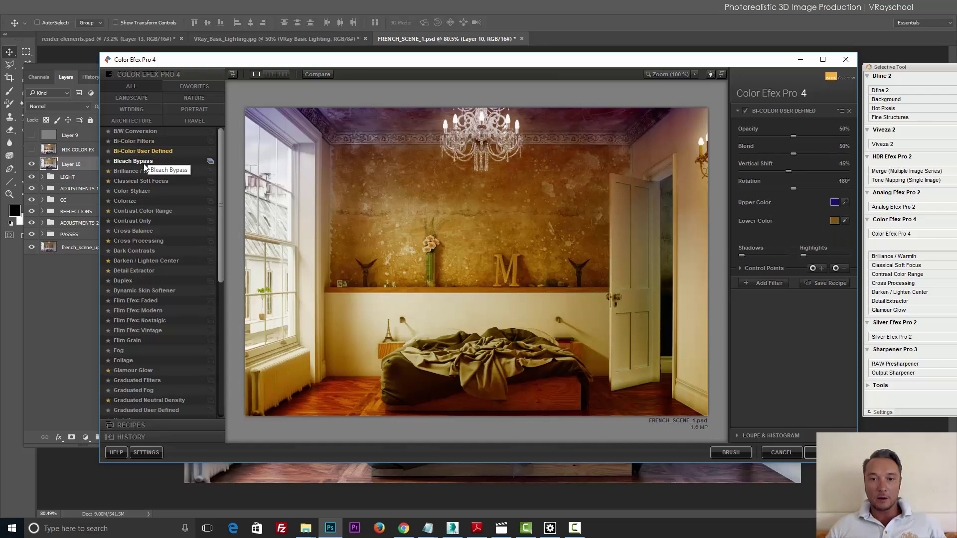
pyautogui.click(143, 162)
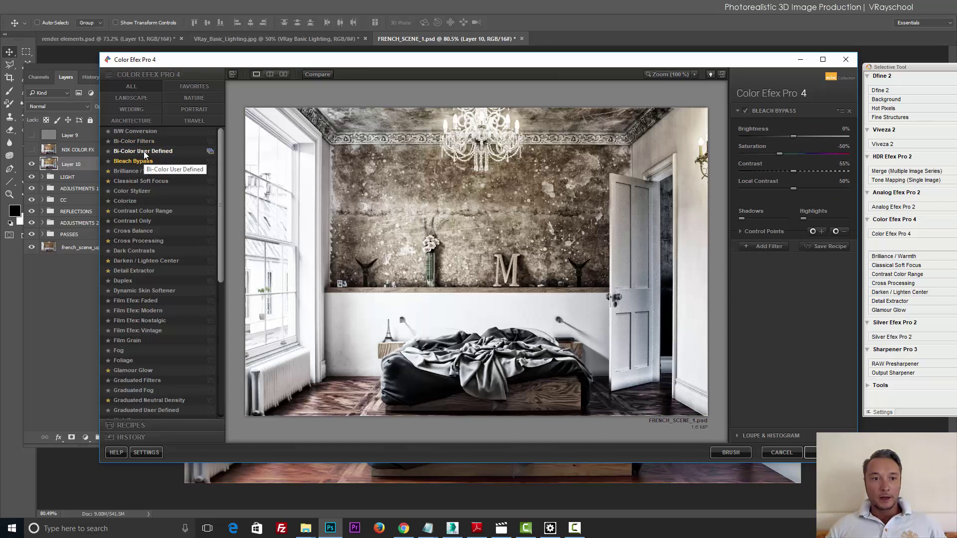
pyautogui.click(143, 151)
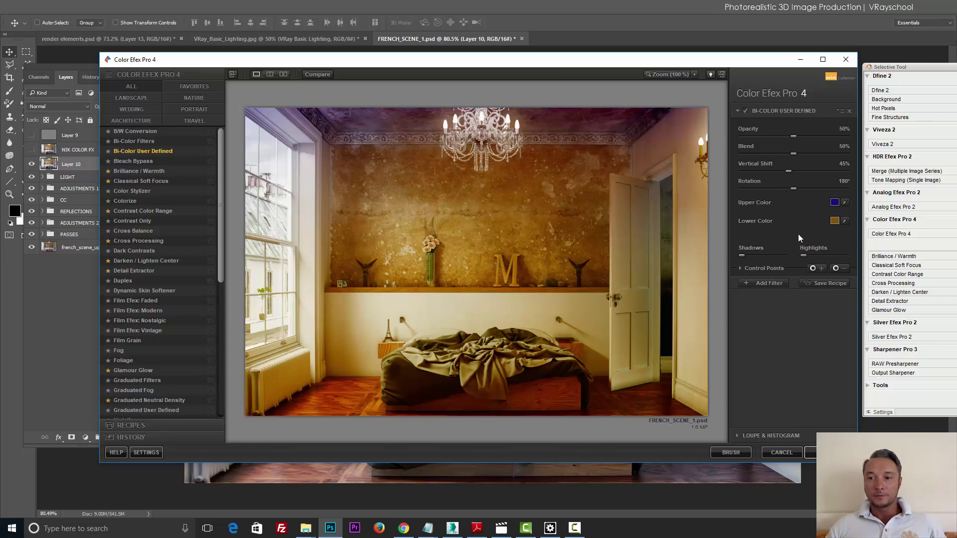
# - Adjust the Bi-Color User Defined filter to 8% opacity, 50% blend and 289° rotation
pyautogui.moveTo(793, 136); pyautogui.dragTo(813, 154)
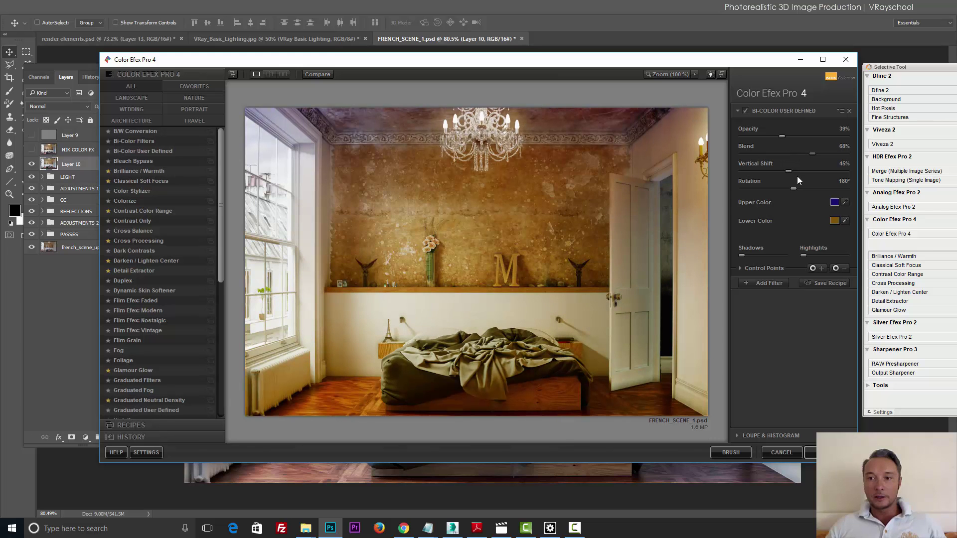
pyautogui.moveTo(826, 189)
pyautogui.mouseDown()
pyautogui.moveTo(789, 187)
pyautogui.moveTo(825, 193)
pyautogui.mouseUp()
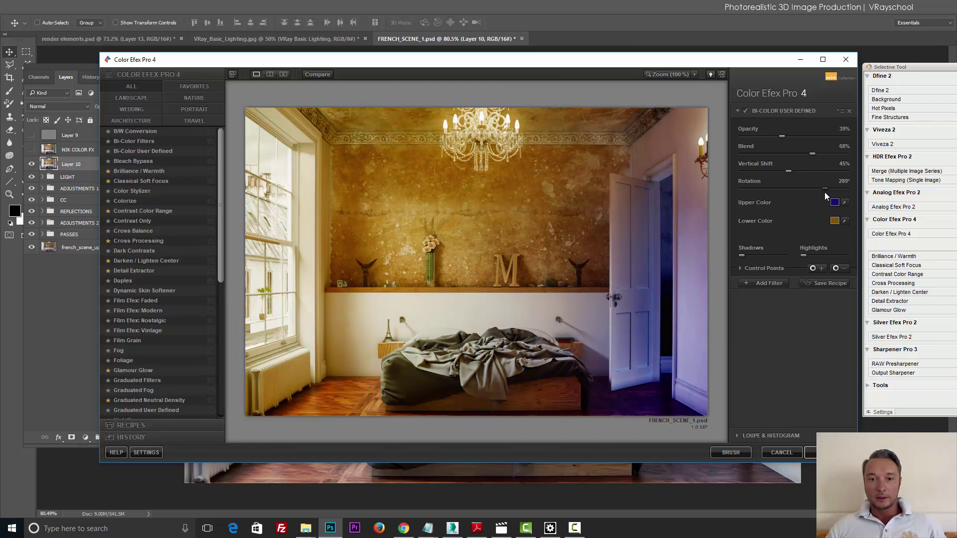
pyautogui.moveTo(812, 153); pyautogui.dragTo(794, 152)
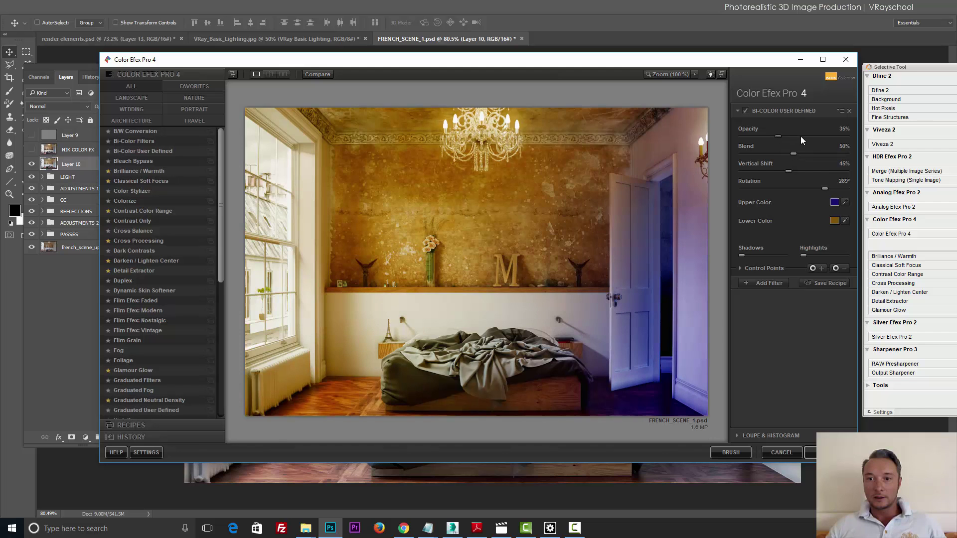
pyautogui.moveTo(776, 137); pyautogui.dragTo(747, 137)
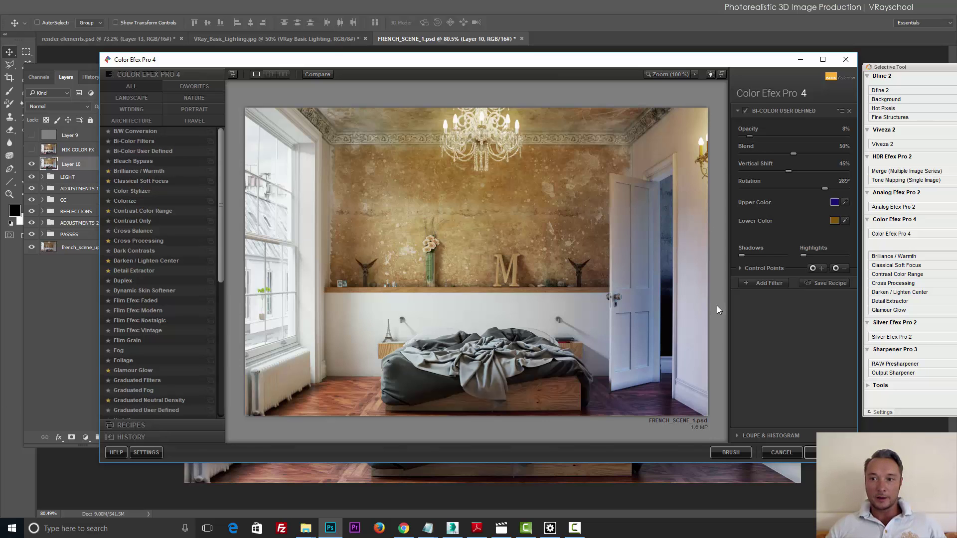
# - Add Brilliance / Warmth as the second filter with 3% saturation and 2% warmth
pyautogui.click(765, 284)
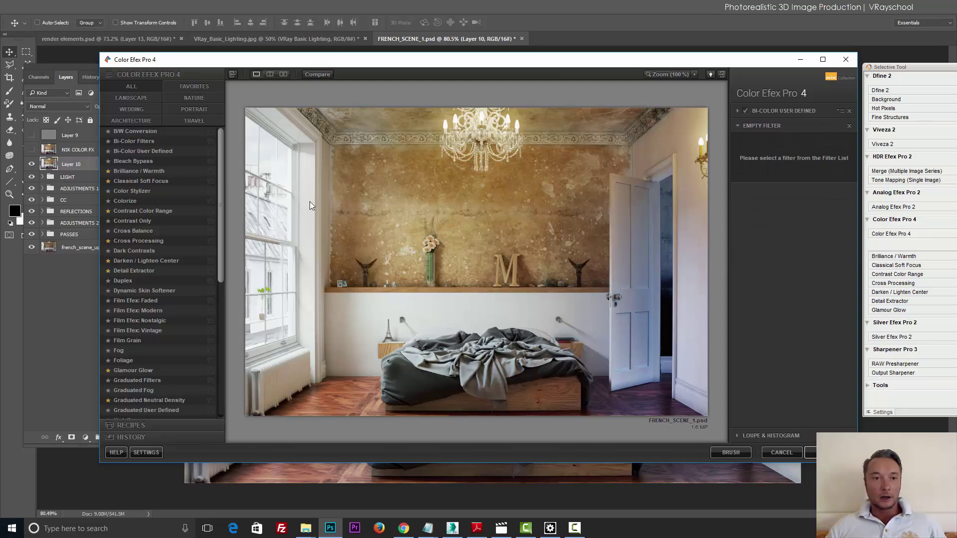
pyautogui.click(126, 141)
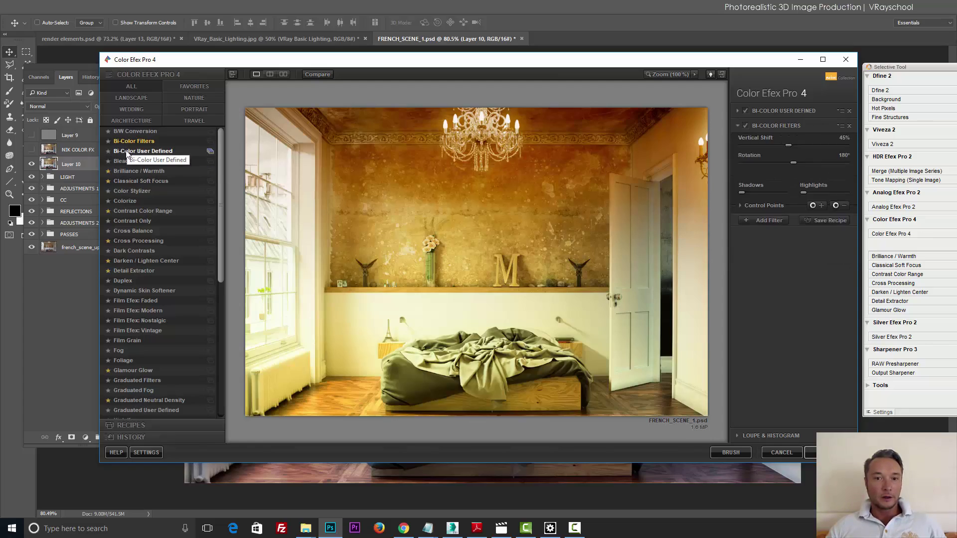
pyautogui.click(127, 162)
pyautogui.click(133, 171)
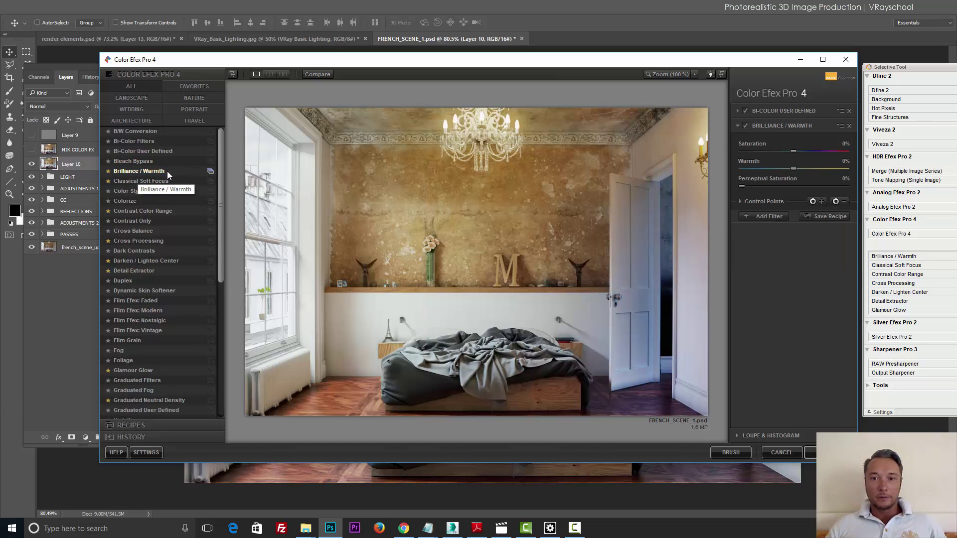
pyautogui.click(746, 127)
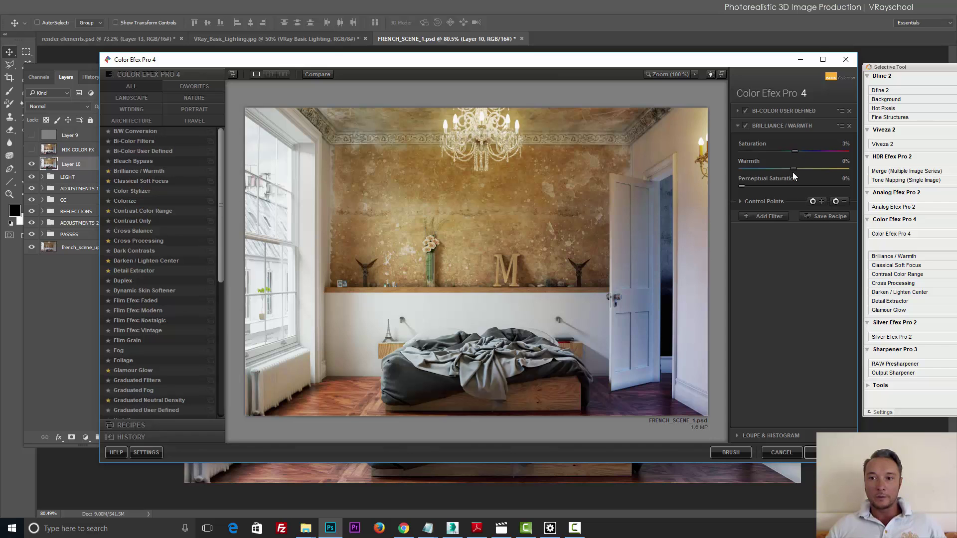
pyautogui.moveTo(793, 169); pyautogui.dragTo(795, 169)
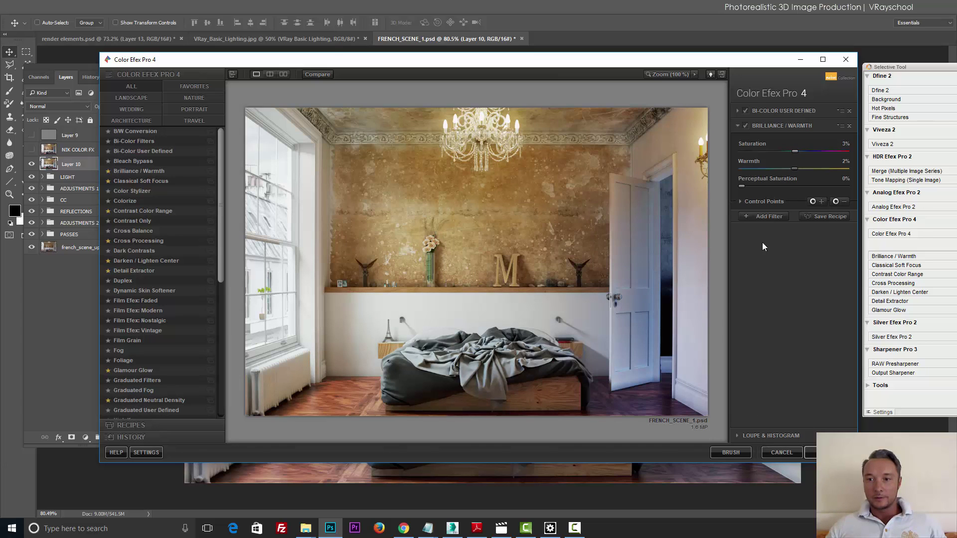
# - Add Classical Soft Focus as the third filter with 4% diffused detail, 25% strength, -22% brightness and 57% opacity
pyautogui.click(755, 215)
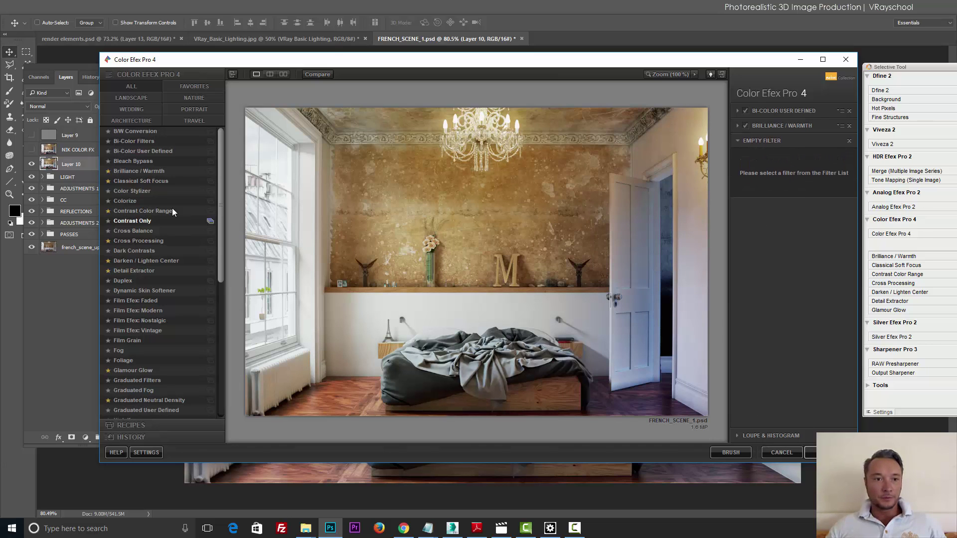
pyautogui.click(135, 181)
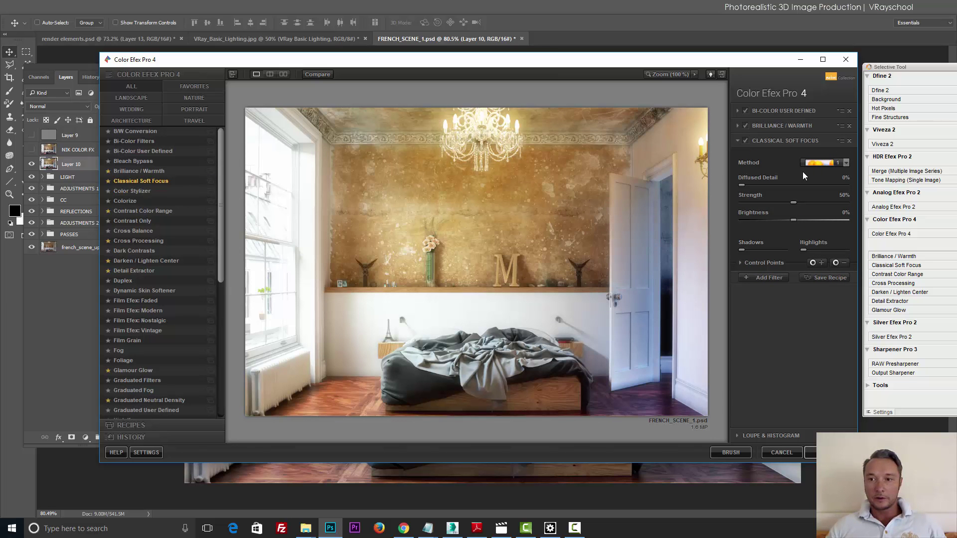
pyautogui.moveTo(746, 186); pyautogui.dragTo(778, 221)
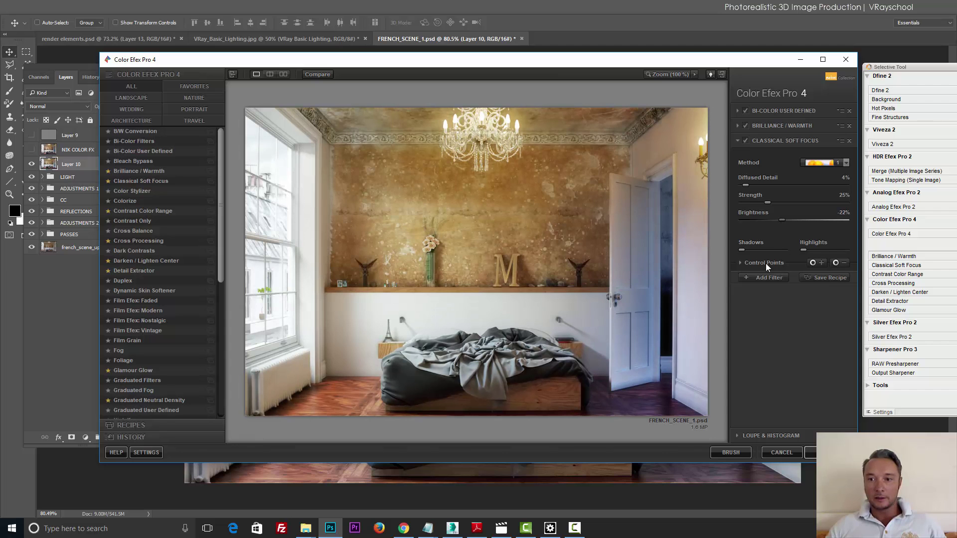
pyautogui.click(741, 263)
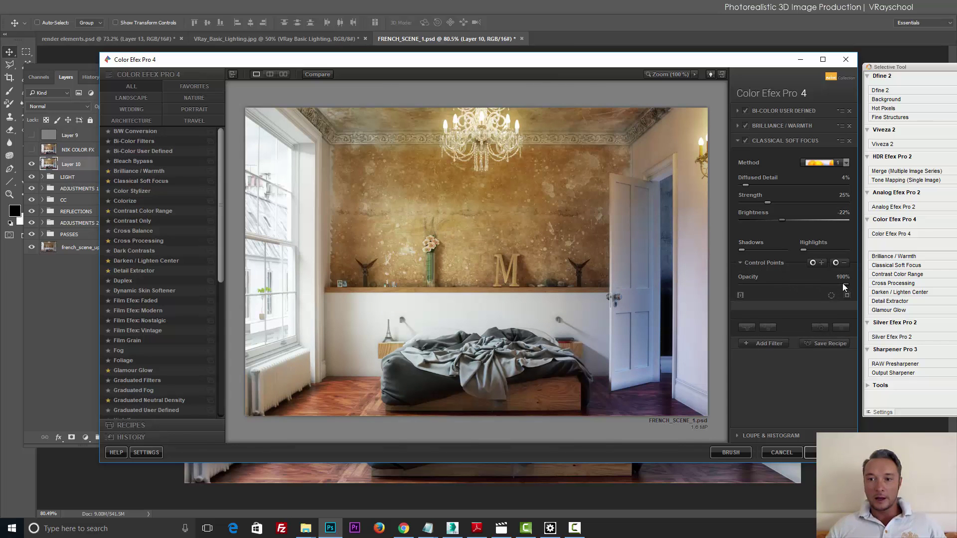
pyautogui.moveTo(822, 290)
pyautogui.mouseDown()
pyautogui.moveTo(721, 284)
pyautogui.moveTo(845, 279)
pyautogui.moveTo(758, 284)
pyautogui.moveTo(809, 278)
pyautogui.mouseUp()
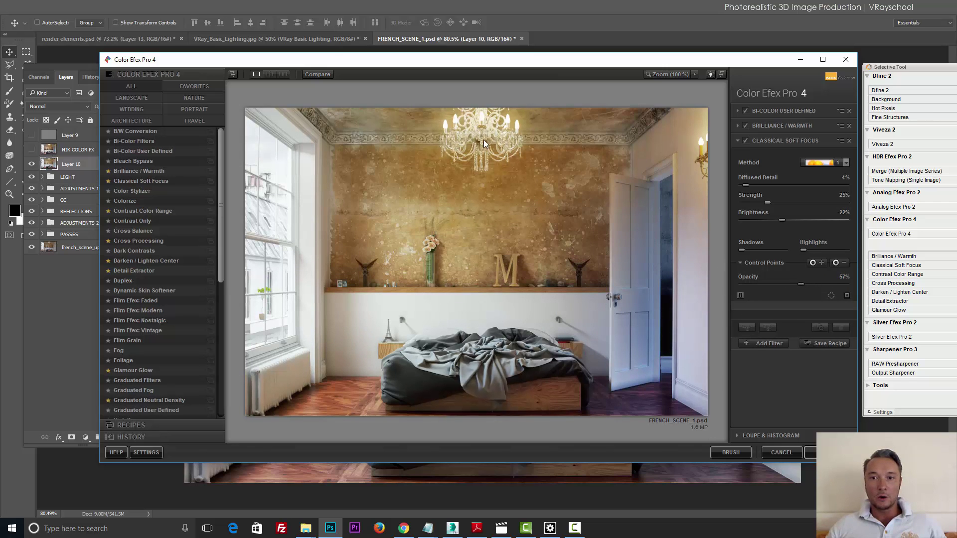
# - Add Contrast Color Range as the fourth filter after trying Color Stylizer and Colorize
pyautogui.click(770, 343)
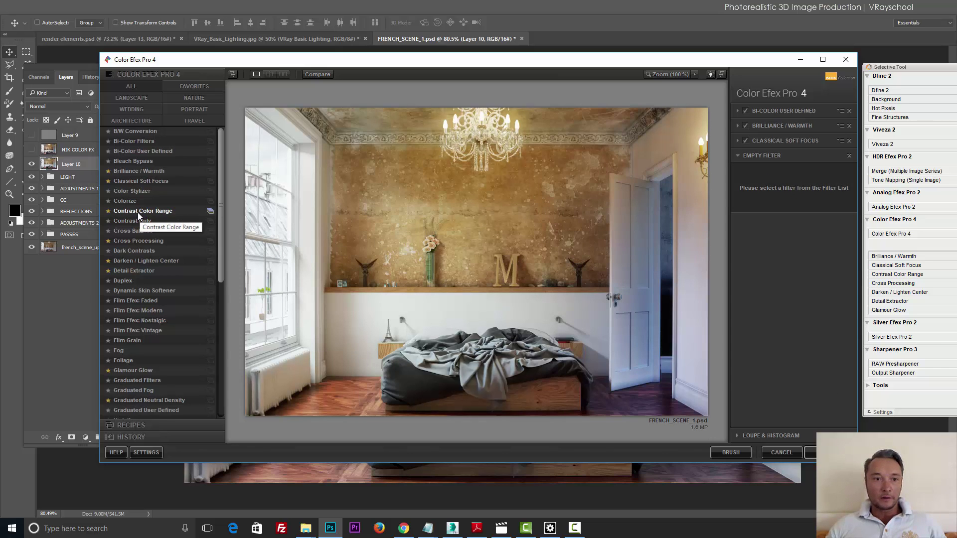
pyautogui.click(130, 191)
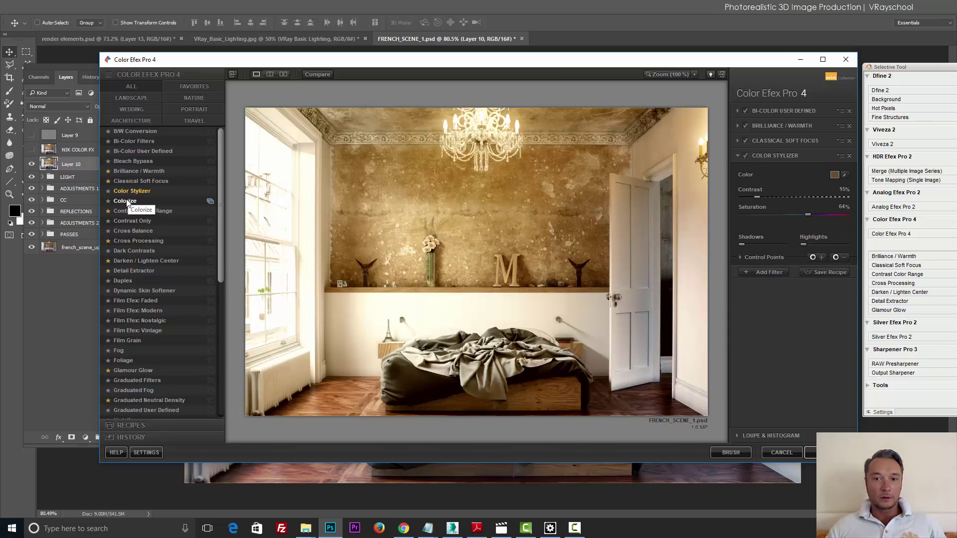
pyautogui.click(124, 200)
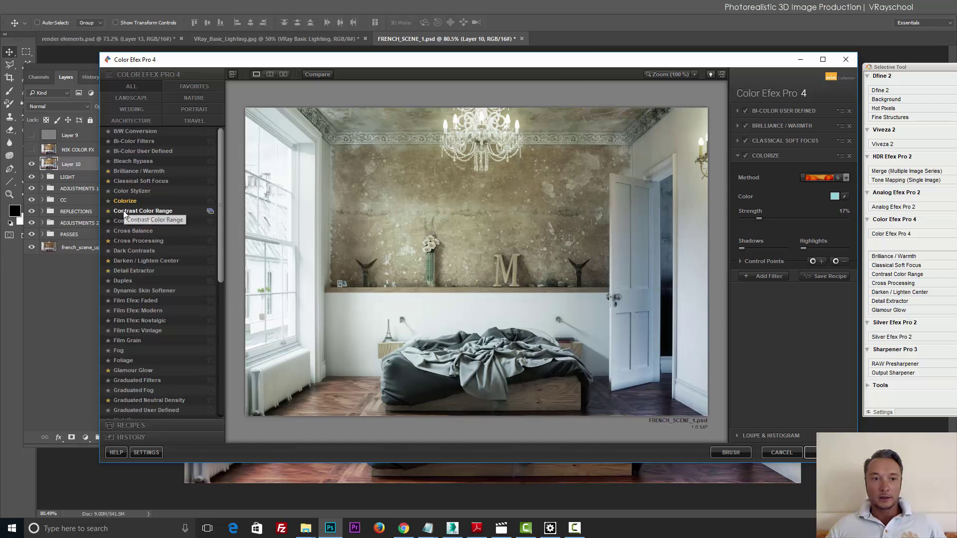
pyautogui.click(124, 210)
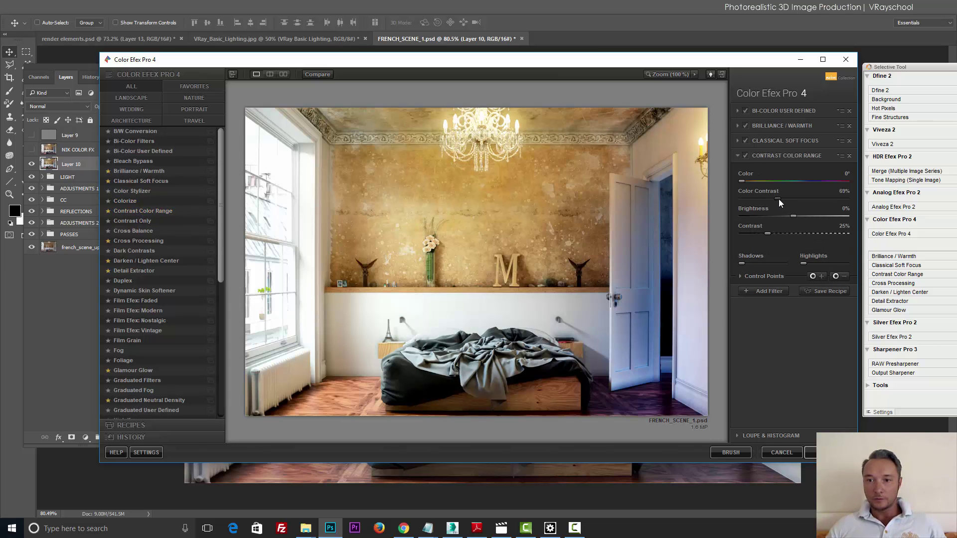
# - Adjust Contrast Color Range to 42% color contrast, 10% contrast, slightly raised highlights and 69% opacity
pyautogui.moveTo(778, 199); pyautogui.dragTo(743, 234)
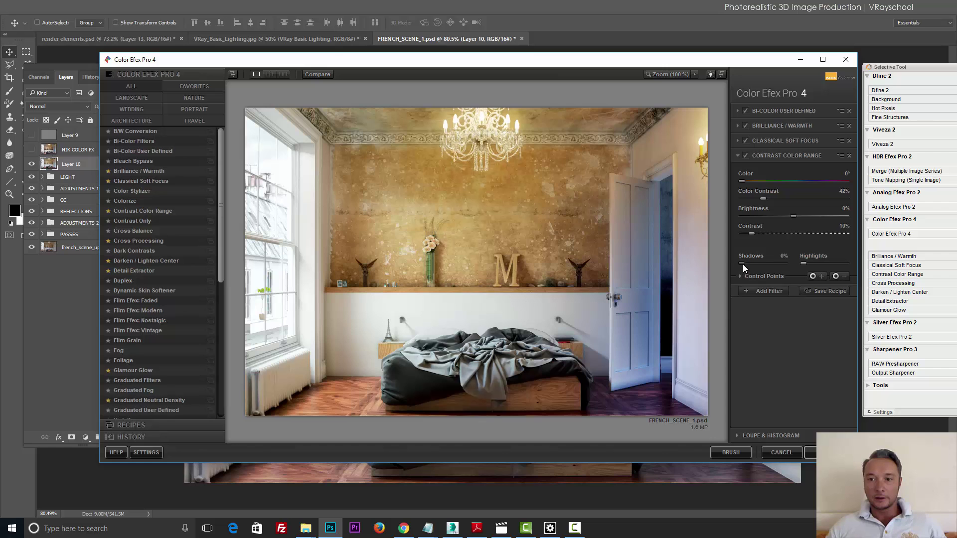
pyautogui.moveTo(743, 264)
pyautogui.mouseDown()
pyautogui.moveTo(778, 264)
pyautogui.moveTo(741, 263)
pyautogui.mouseUp()
pyautogui.moveTo(804, 263)
pyautogui.mouseDown()
pyautogui.moveTo(821, 263)
pyautogui.moveTo(804, 264)
pyautogui.mouseUp()
pyautogui.click(741, 276)
pyautogui.moveTo(813, 298)
pyautogui.mouseDown()
pyautogui.moveTo(800, 292)
pyautogui.moveTo(807, 289)
pyautogui.mouseUp()
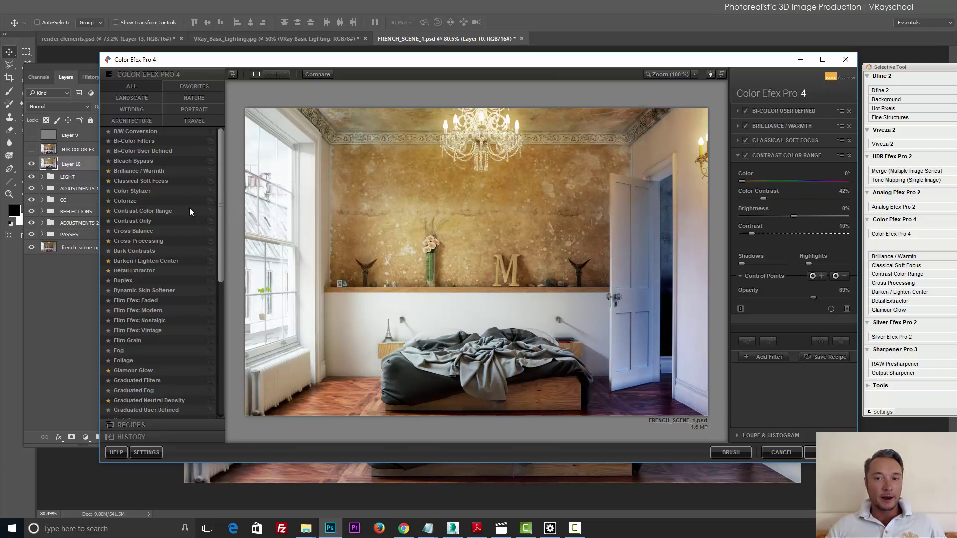
# - Add Contrast Only as the fifth filter and try its Traditional, Bright and Soft Contrast presets
pyautogui.click(754, 356)
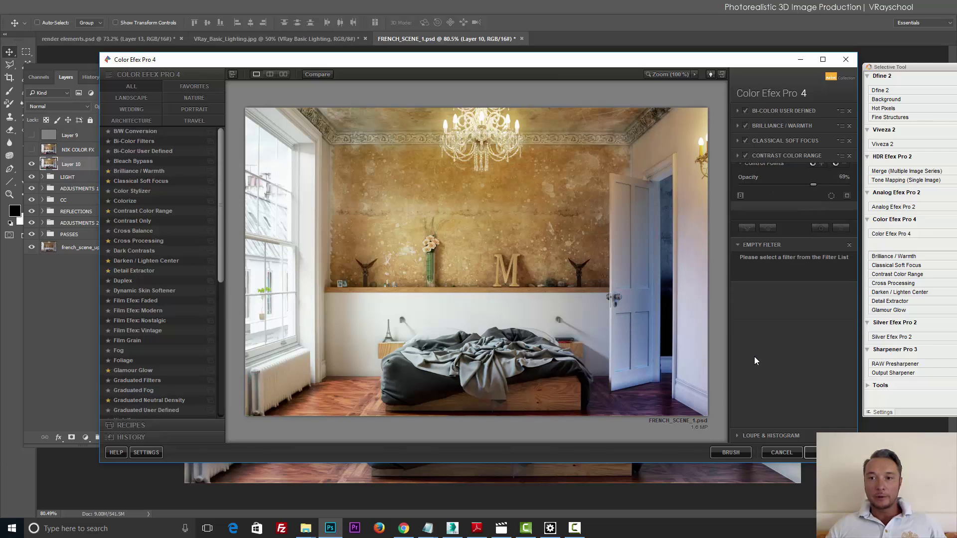
pyautogui.click(140, 222)
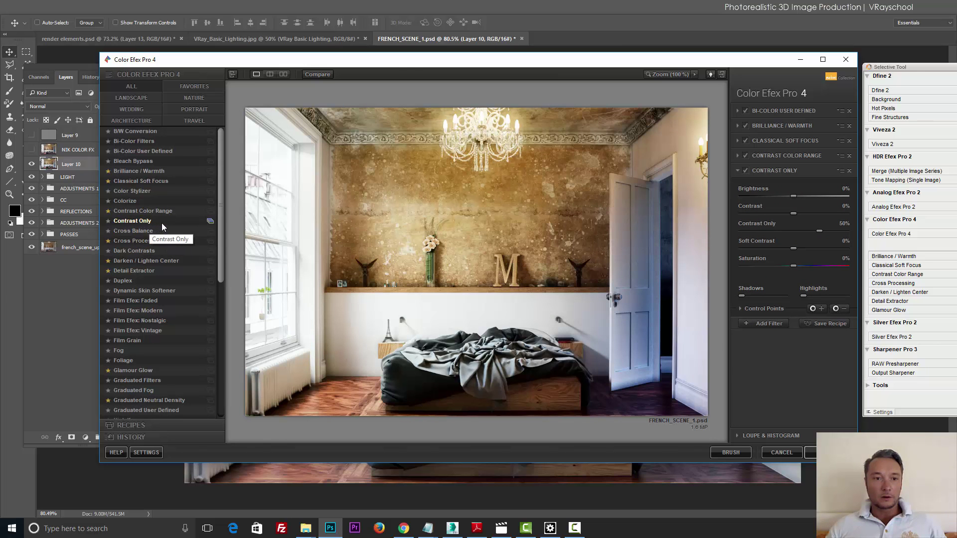
pyautogui.click(210, 222)
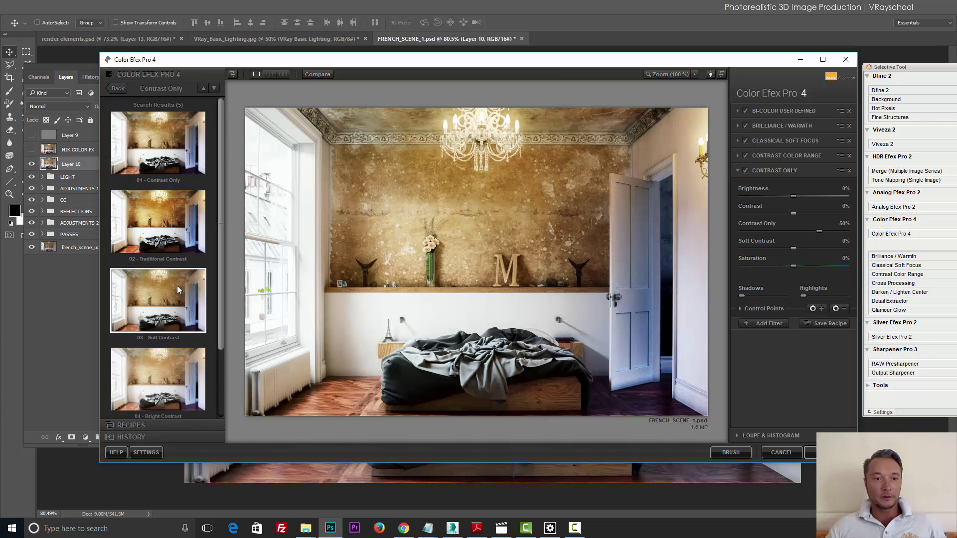
pyautogui.click(120, 88)
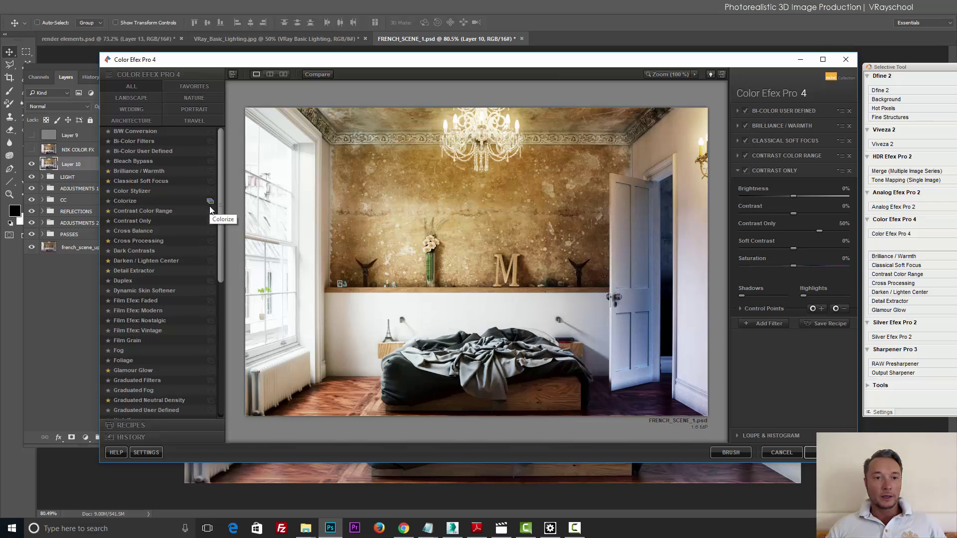
pyautogui.click(211, 221)
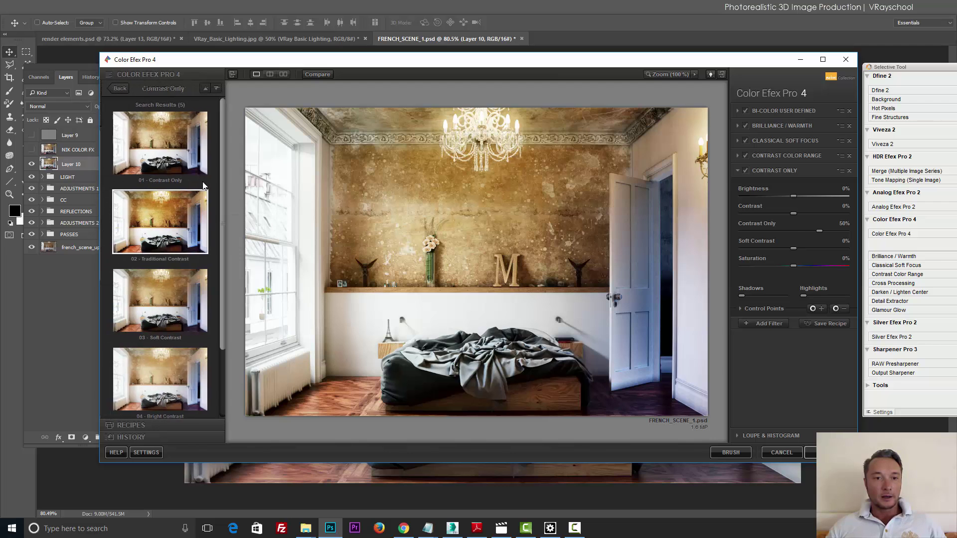
pyautogui.click(181, 202)
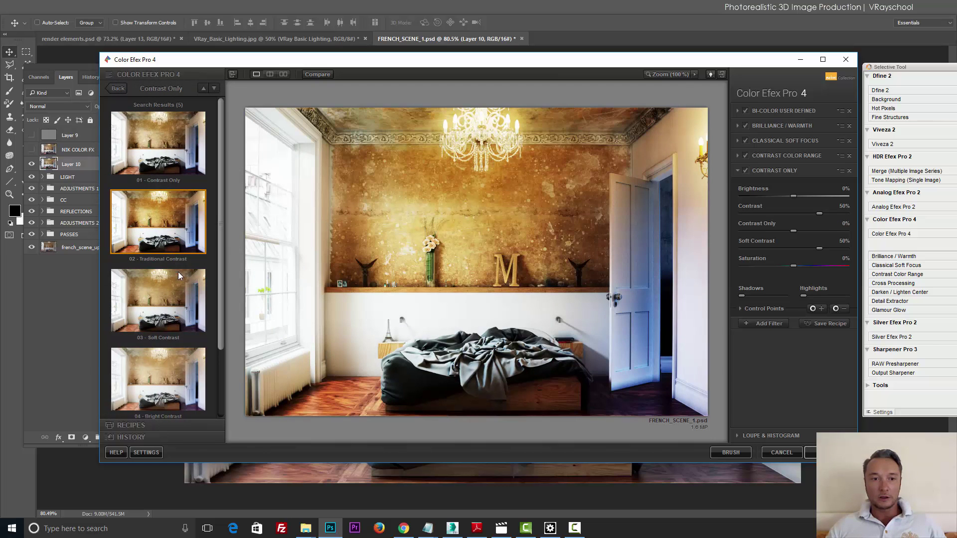
pyautogui.click(161, 365)
pyautogui.scroll(-1, 162, 358)
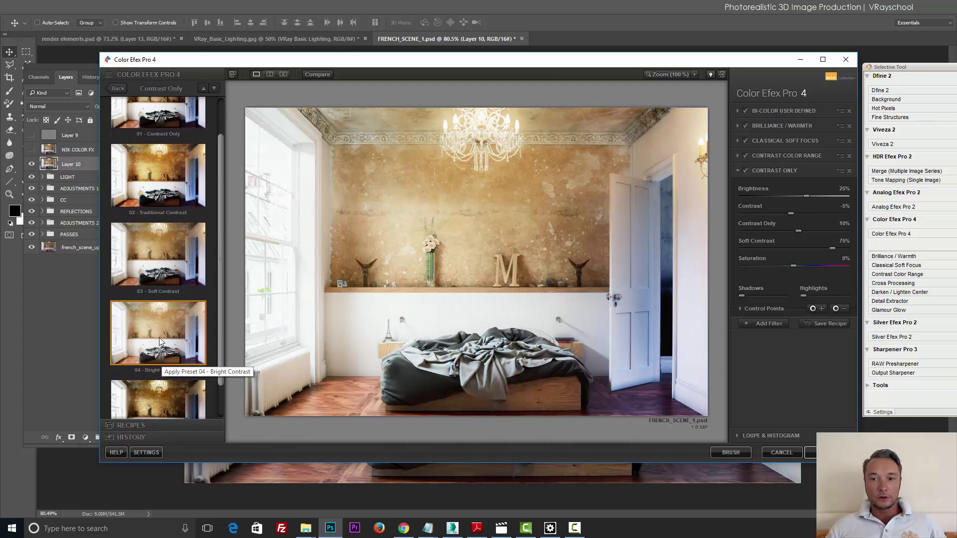
pyautogui.scroll(-1, 159, 379)
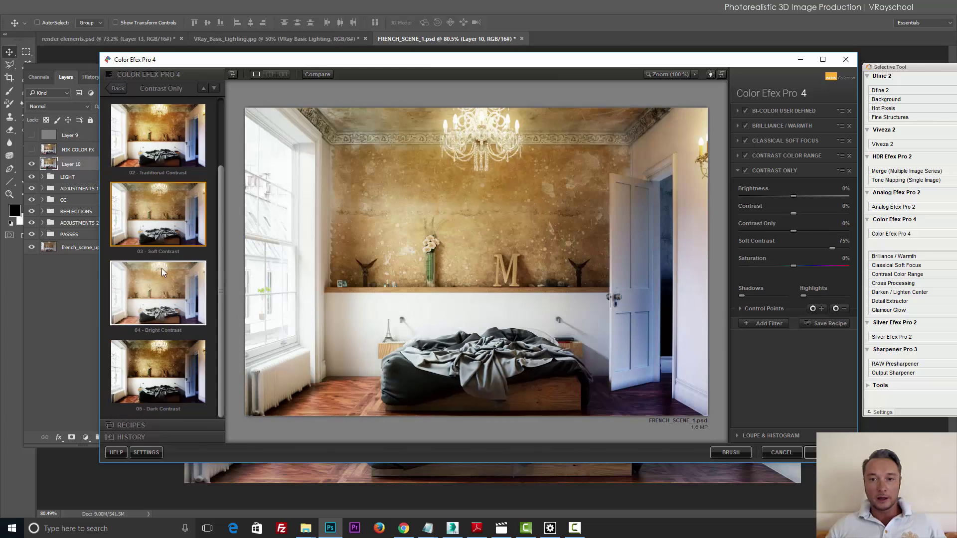
# - Adjust the Contrast Only filter to 0% brightness, -26% contrast, 0% contrast only, 39% soft contrast, -1% saturation and 27% opacity
pyautogui.moveTo(807, 196); pyautogui.dragTo(815, 244)
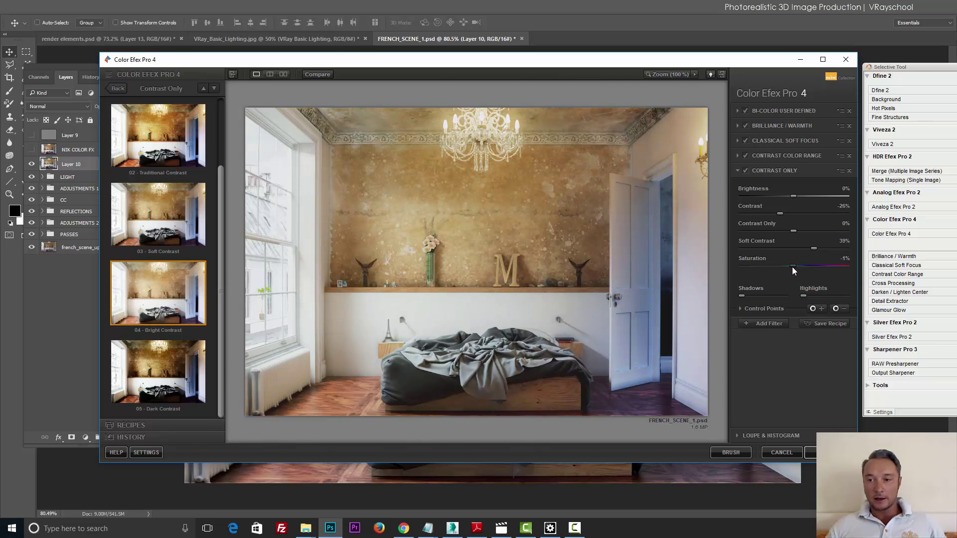
pyautogui.click(741, 309)
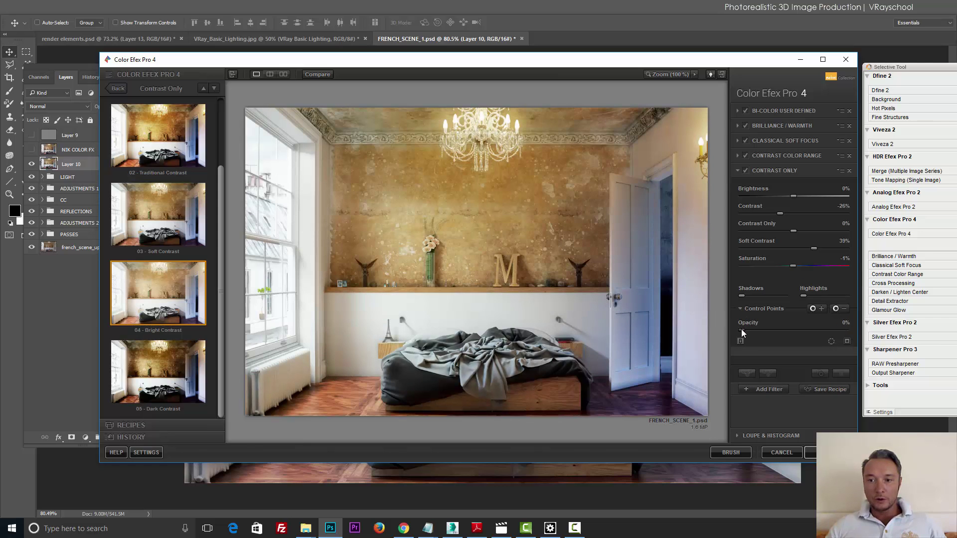
pyautogui.moveTo(740, 329); pyautogui.dragTo(770, 335)
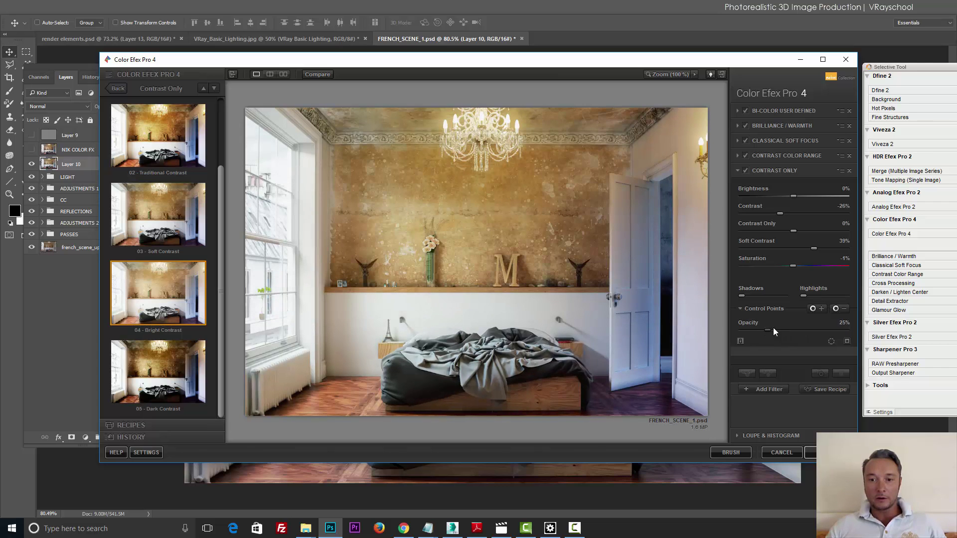
pyautogui.moveTo(773, 325); pyautogui.dragTo(770, 325)
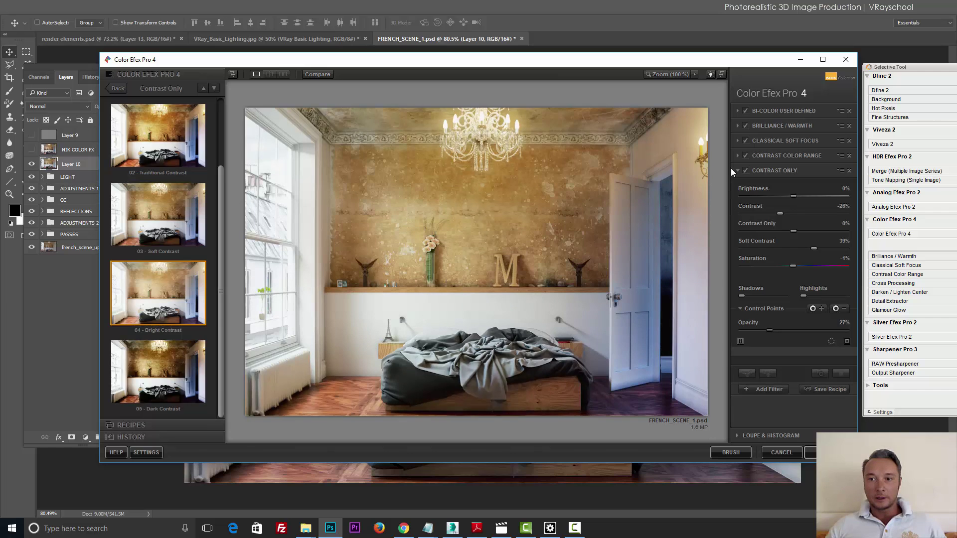
# - Compare the image with and without the Contrast Color Range filter and lower its opacity to 50%
pyautogui.click(769, 389)
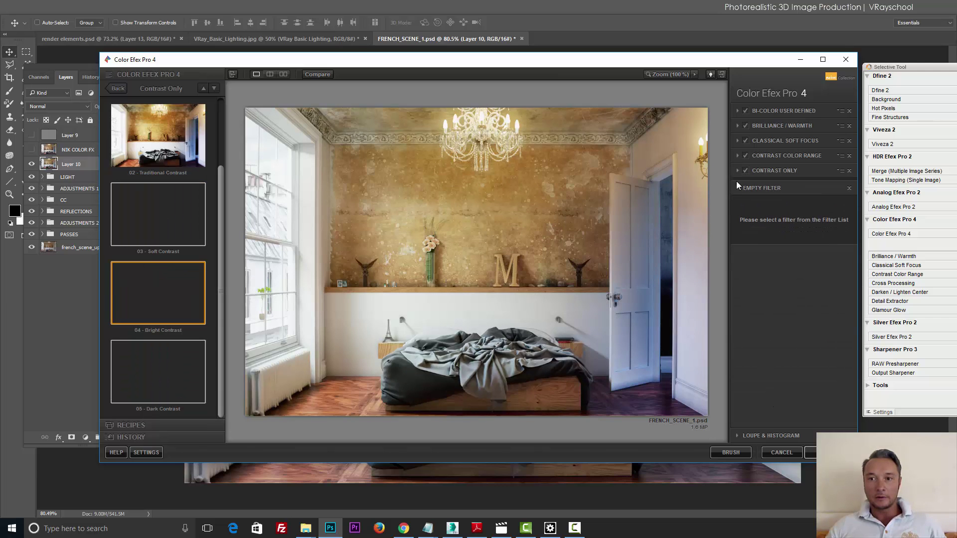
pyautogui.click(744, 156)
pyautogui.click(743, 157)
pyautogui.click(744, 157)
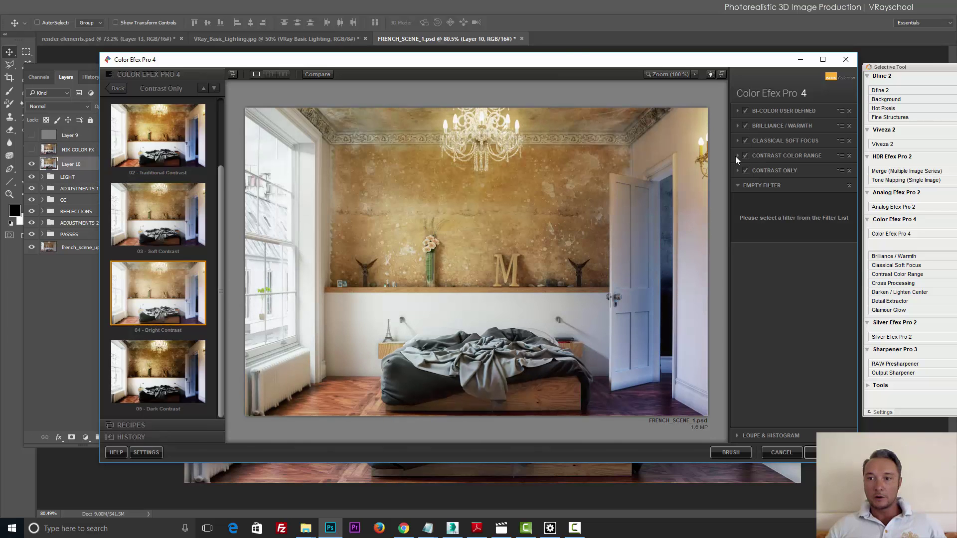
pyautogui.click(736, 156)
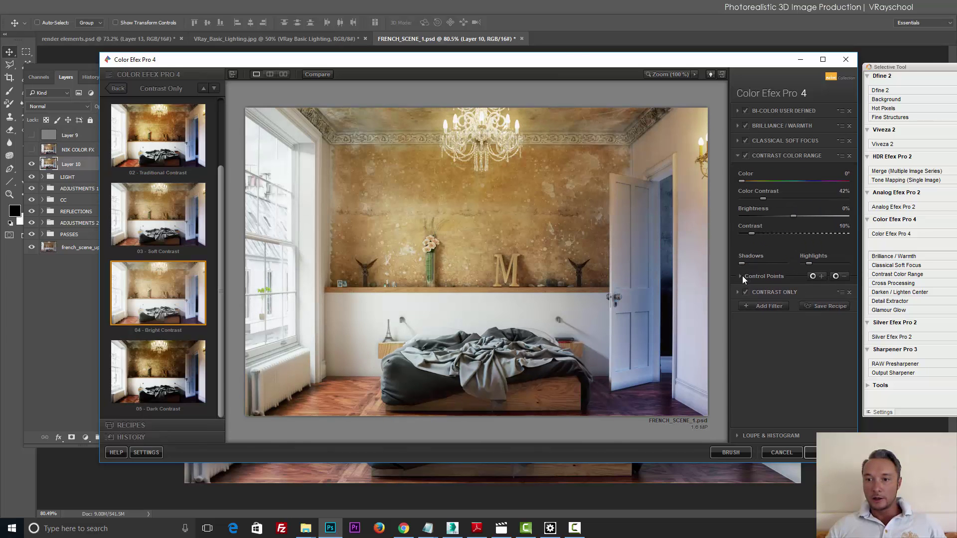
pyautogui.click(741, 276)
pyautogui.moveTo(808, 298)
pyautogui.mouseDown()
pyautogui.moveTo(773, 294)
pyautogui.moveTo(794, 297)
pyautogui.mouseUp()
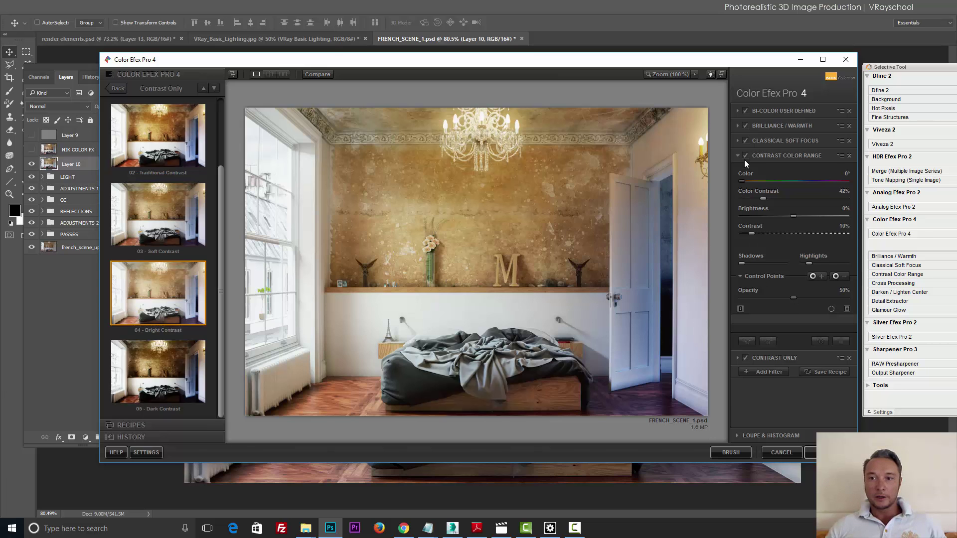
# - Replace the Contrast Only filter with Cross Processing from the full filter list after trying Cross Balance
pyautogui.click(118, 88)
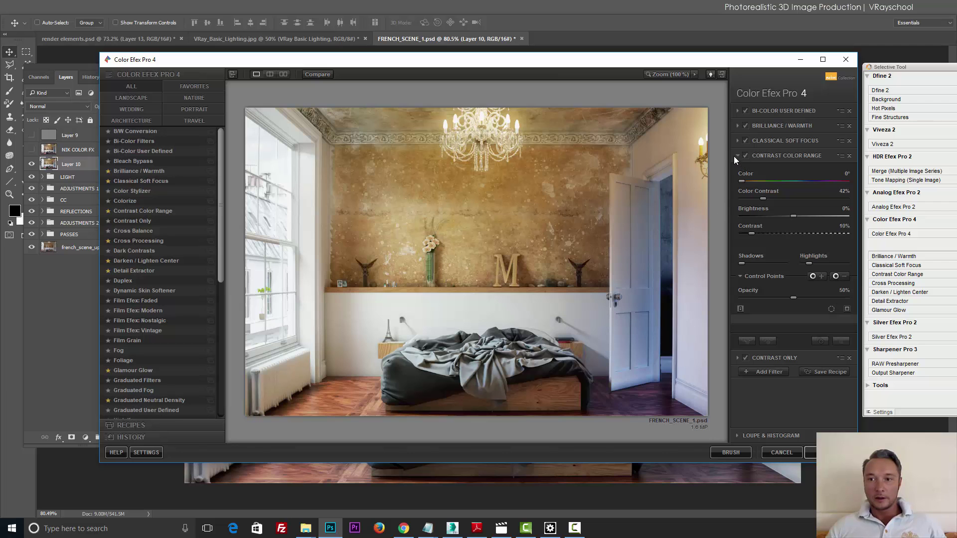
pyautogui.click(784, 360)
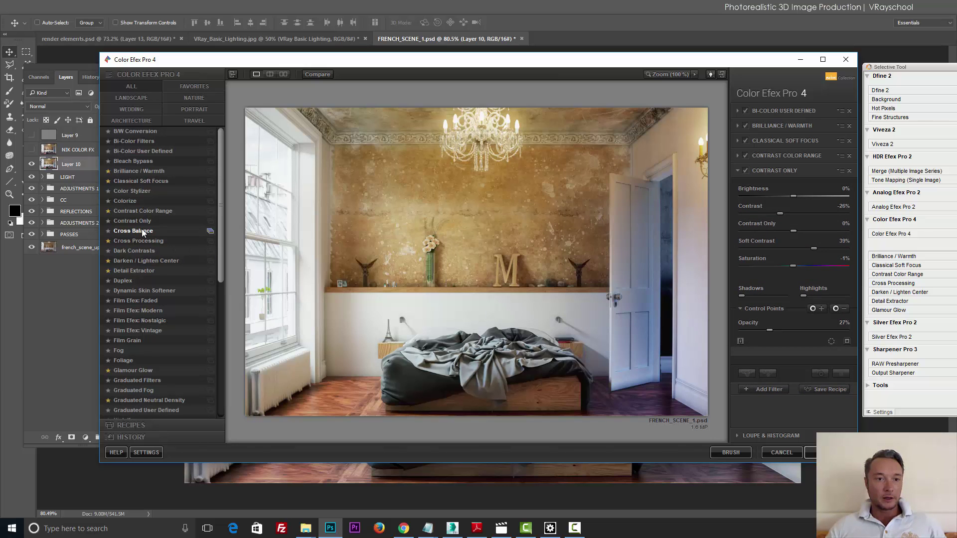
pyautogui.click(142, 231)
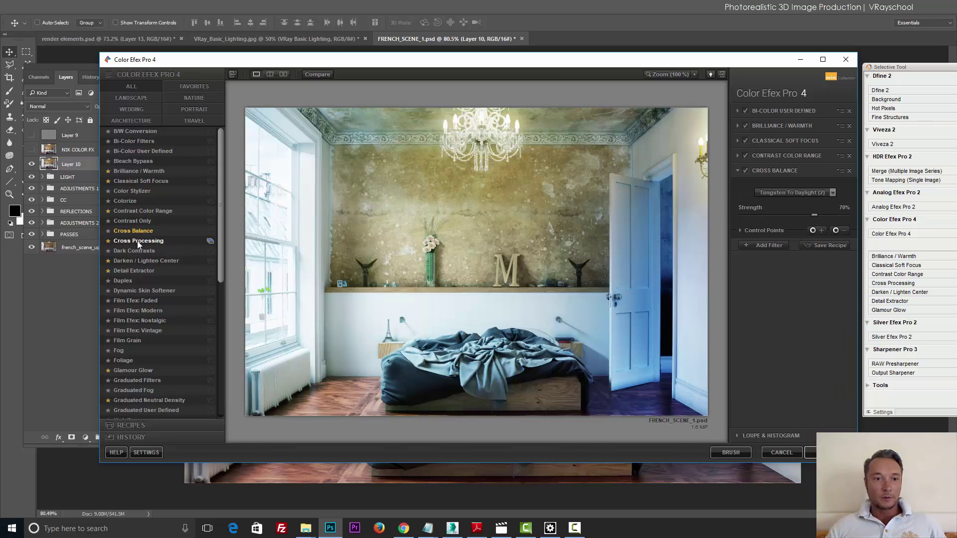
pyautogui.click(137, 241)
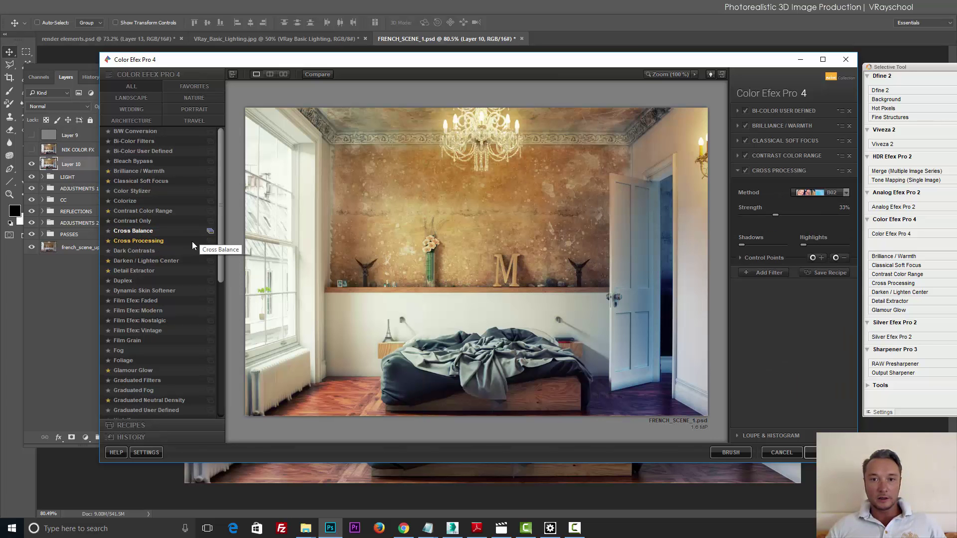
# - Set the Cross Processing filter to 28% strength and 72% opacity, and add an empty filter slot below it
pyautogui.click(740, 257)
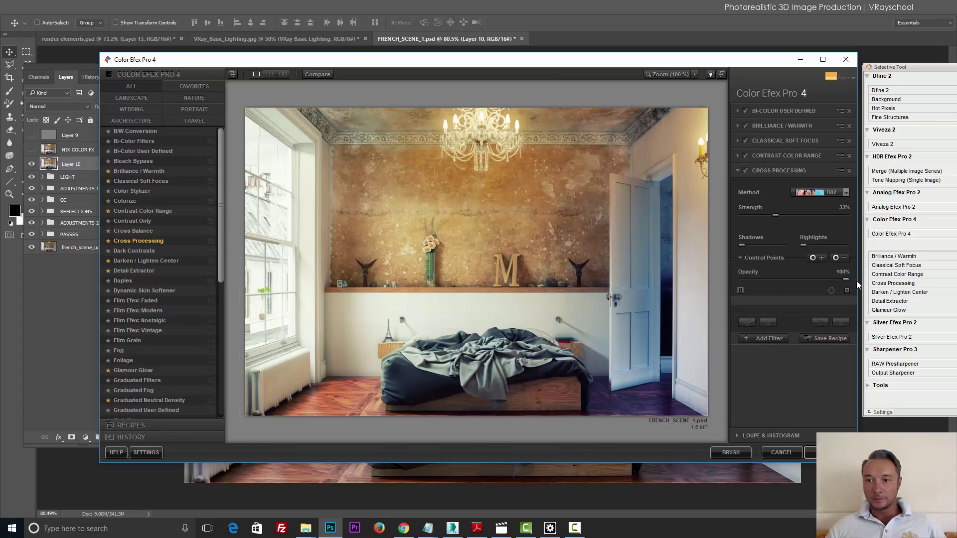
pyautogui.moveTo(775, 216); pyautogui.dragTo(748, 214)
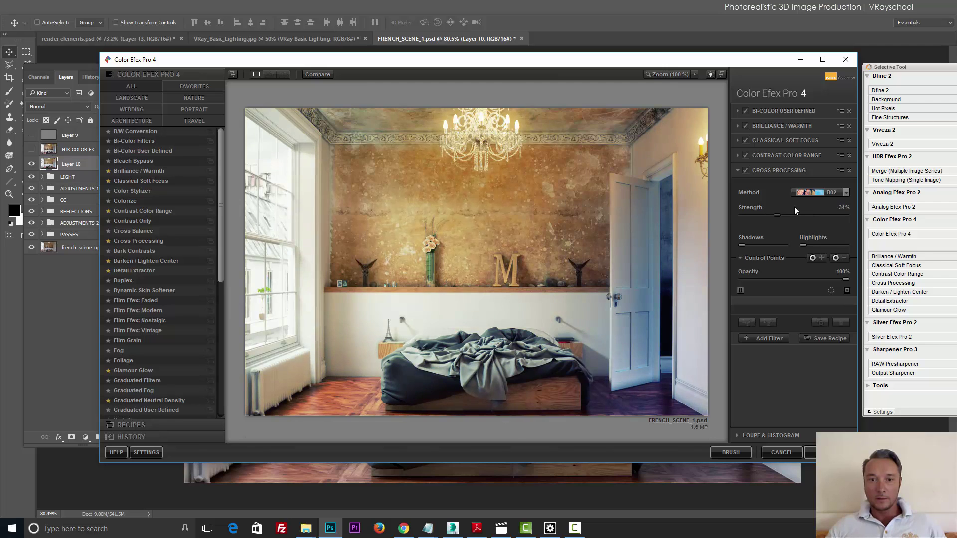
pyautogui.moveTo(794, 206); pyautogui.dragTo(770, 213)
pyautogui.moveTo(833, 280); pyautogui.dragTo(816, 279)
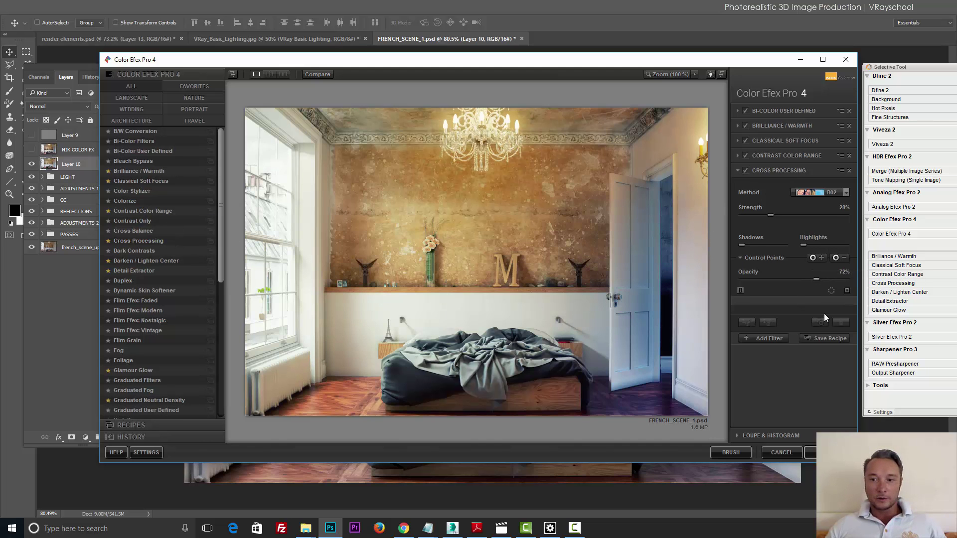
pyautogui.click(772, 338)
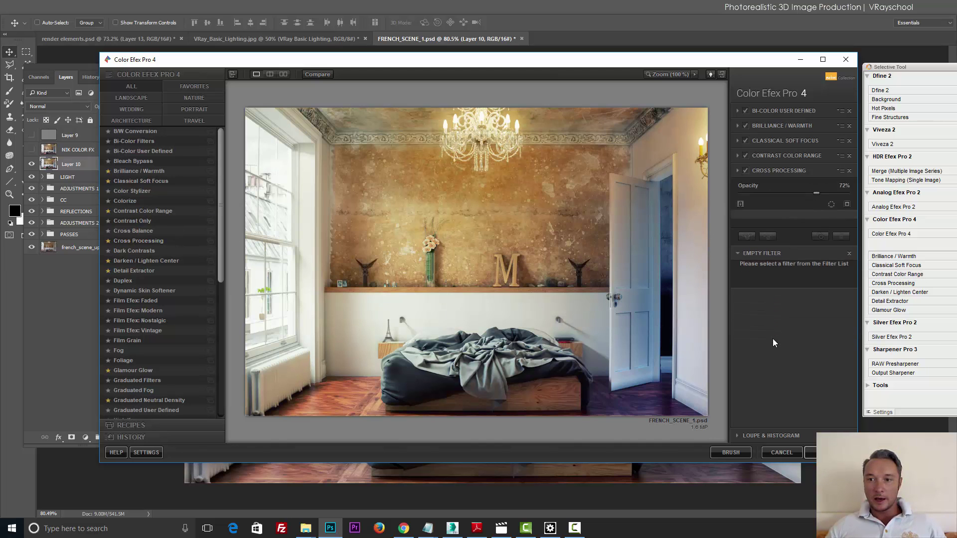
# - Fill the empty filter slot with Darken / Lighten Center after trying Dark Contrasts and Detail Extractor
pyautogui.click(135, 251)
pyautogui.click(132, 260)
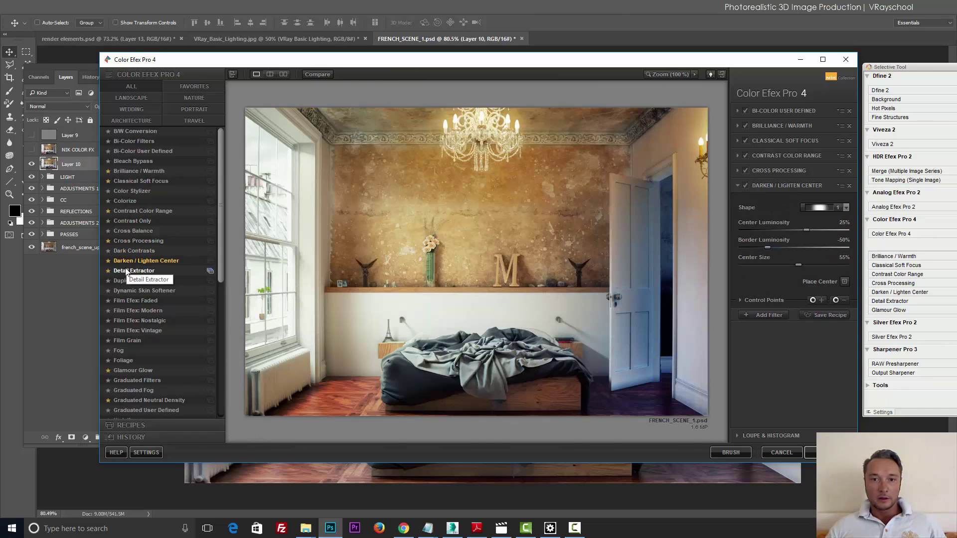
pyautogui.click(124, 270)
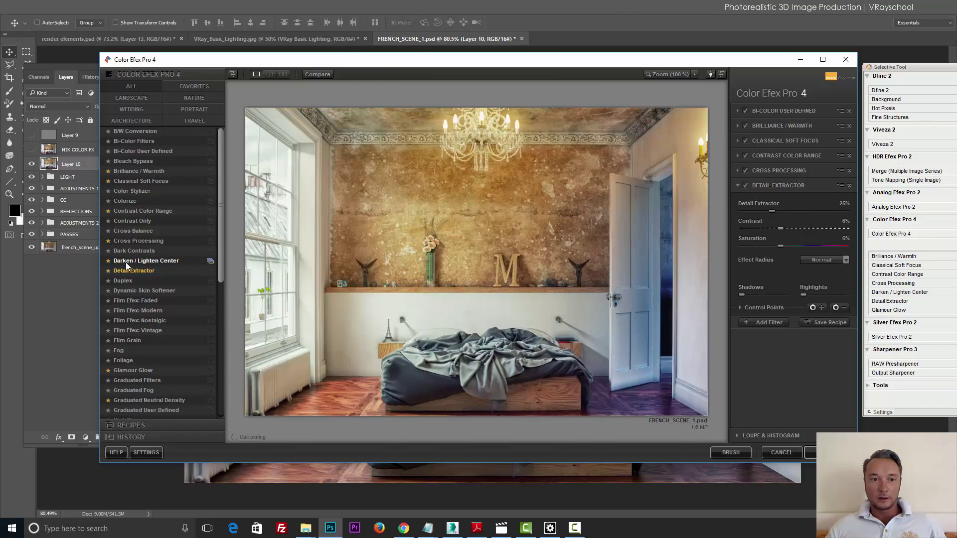
pyautogui.click(126, 261)
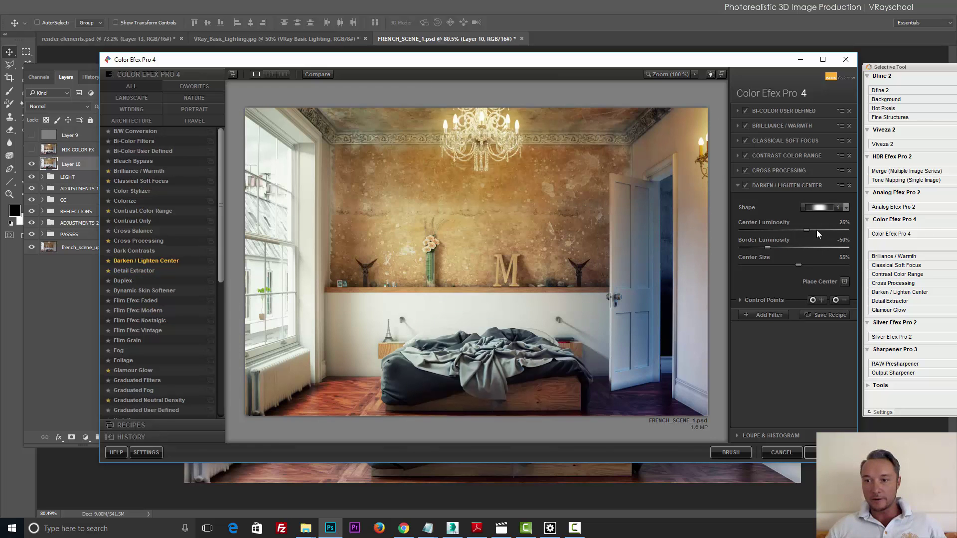
# - Set the Darken / Lighten Center filter to 29% center luminosity, -7% border luminosity and 83% center size
pyautogui.moveTo(807, 232); pyautogui.dragTo(823, 271)
pyautogui.moveTo(848, 267)
pyautogui.mouseDown()
pyautogui.moveTo(820, 268)
pyautogui.moveTo(832, 268)
pyautogui.mouseUp()
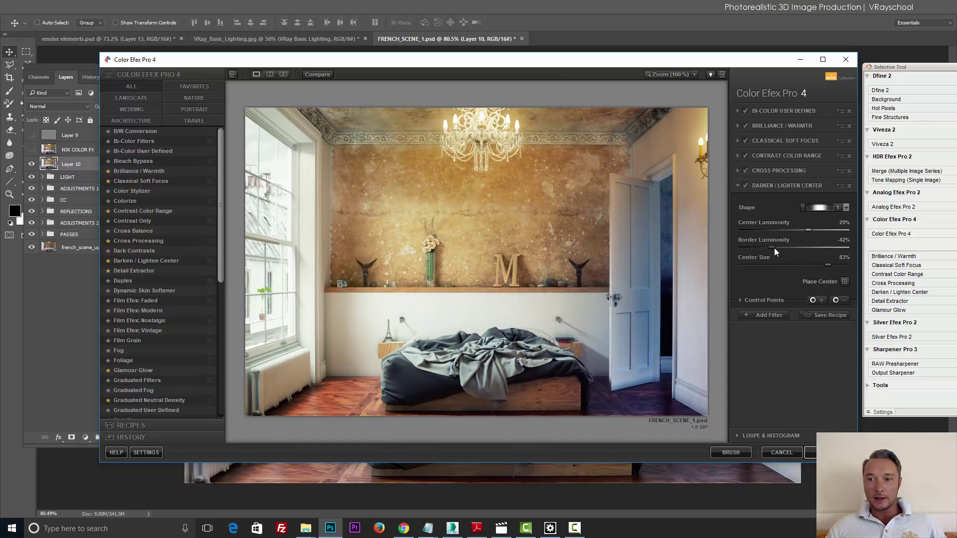
pyautogui.moveTo(764, 249); pyautogui.dragTo(792, 250)
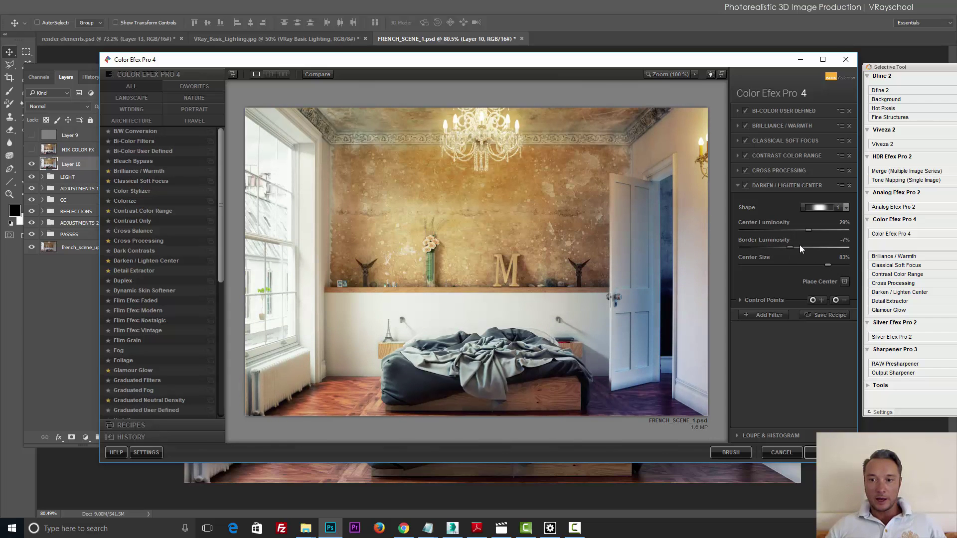
# - Add a Detail Extractor filter with 0% detail extraction, -9% contrast, -8% saturation and 64% opacity
pyautogui.click(767, 315)
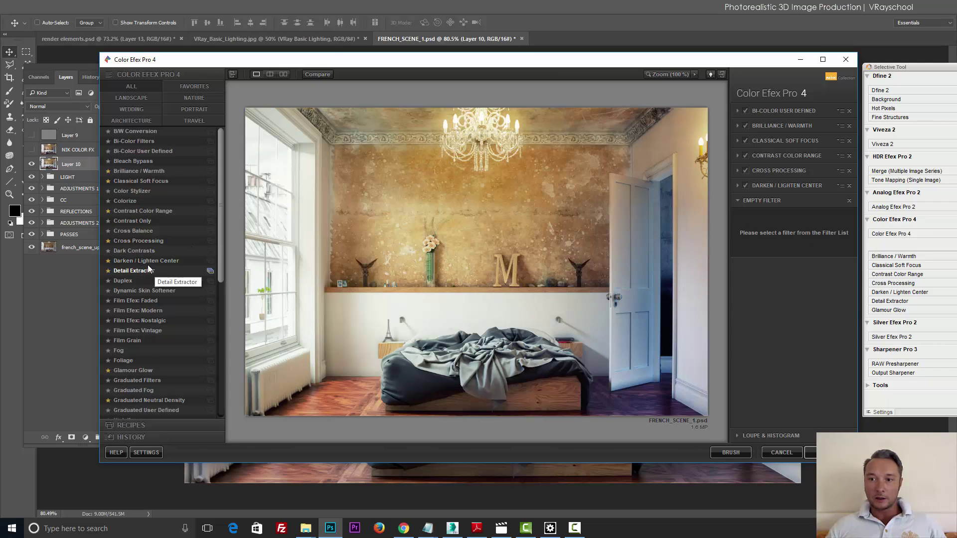
pyautogui.click(132, 272)
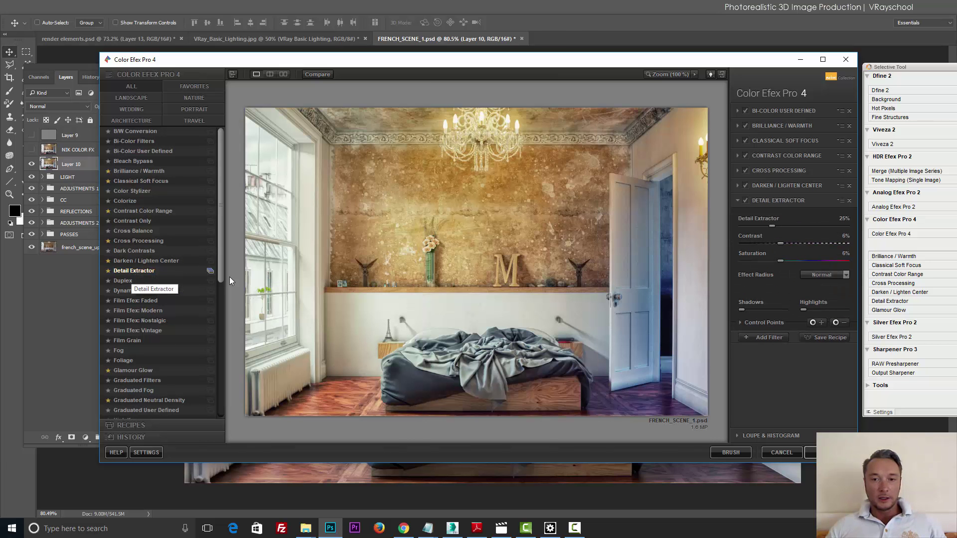
pyautogui.moveTo(776, 226); pyautogui.dragTo(740, 256)
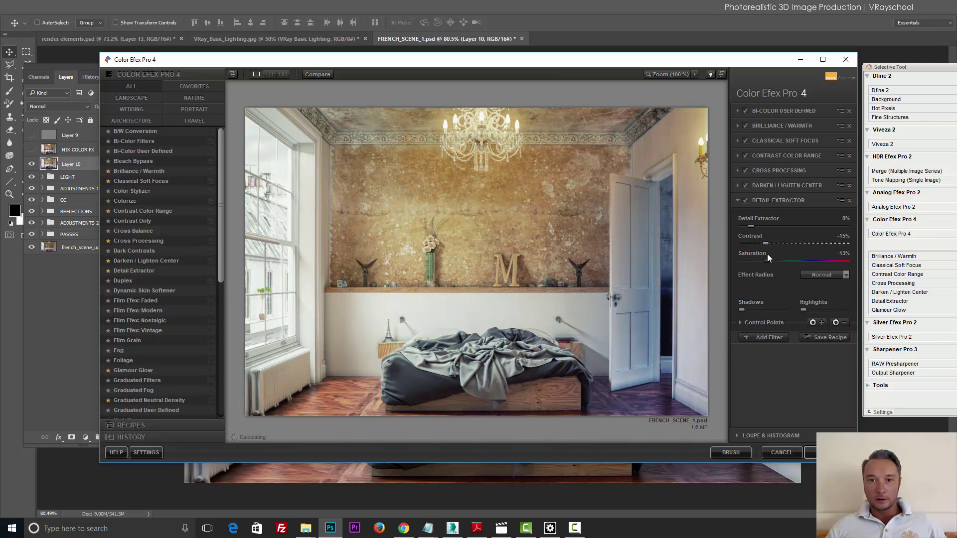
pyautogui.moveTo(744, 225); pyautogui.dragTo(768, 244)
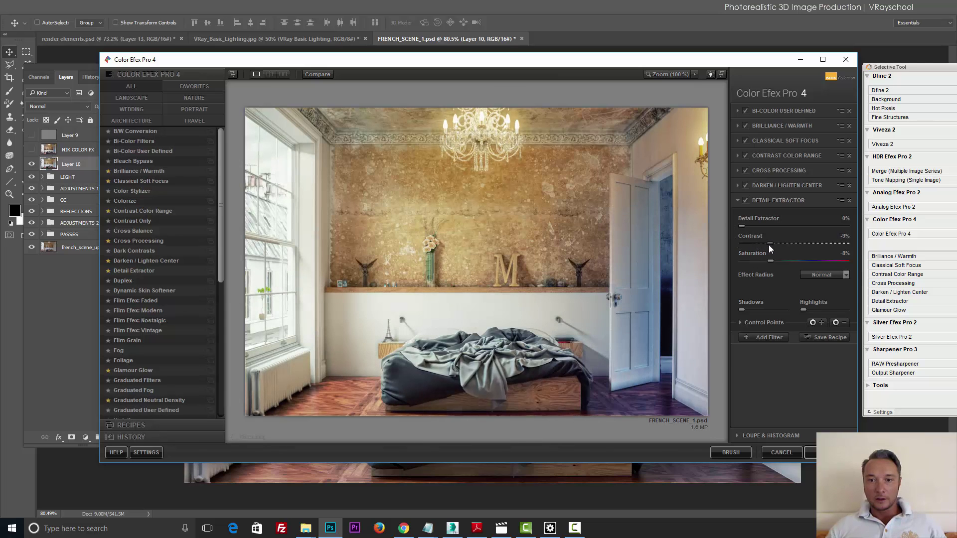
pyautogui.click(741, 323)
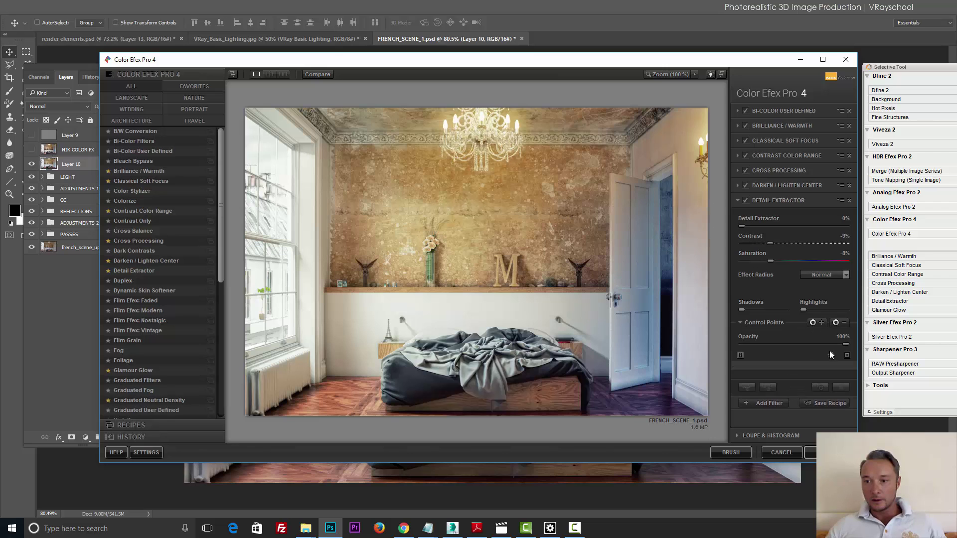
pyautogui.moveTo(845, 344); pyautogui.dragTo(760, 339)
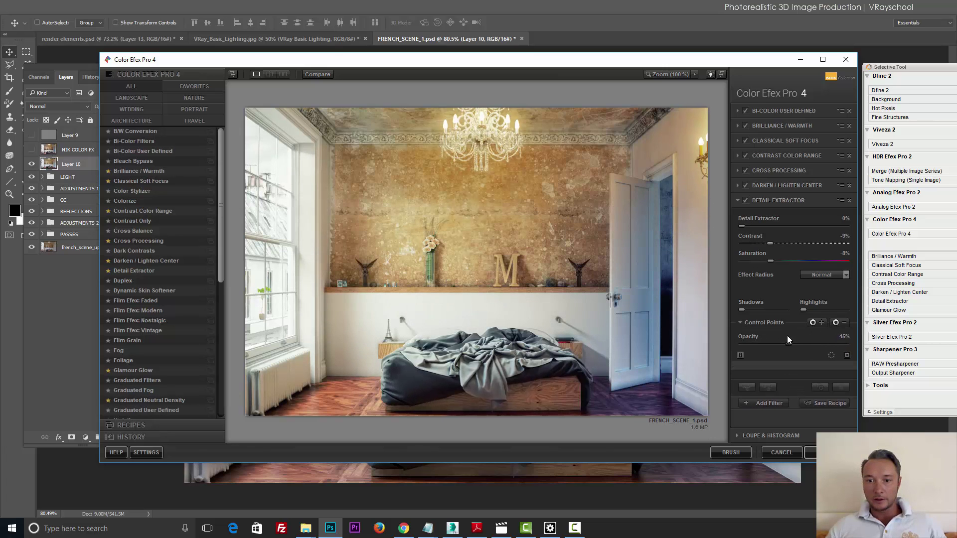
pyautogui.moveTo(821, 336); pyautogui.dragTo(807, 336)
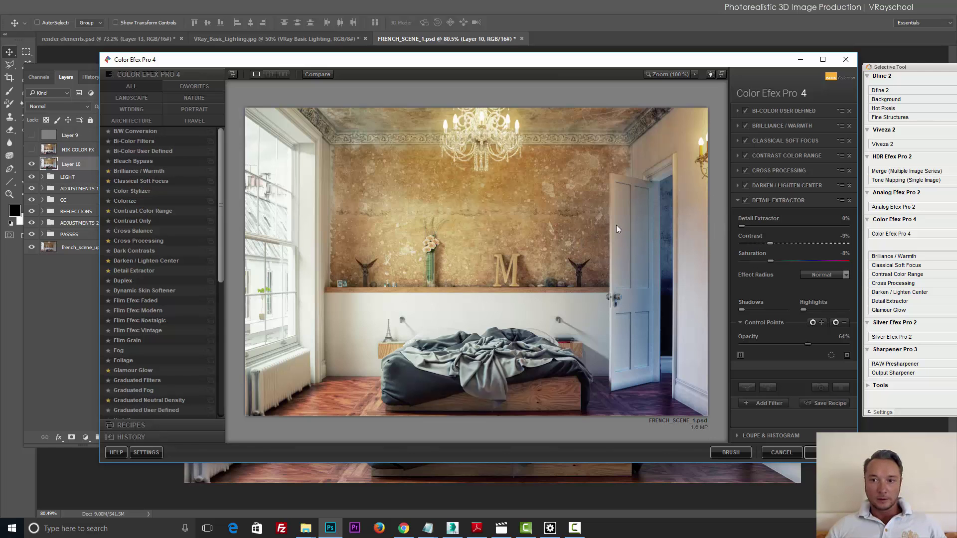
# - Compare the original and filtered image in the split and two-image previews, and return to the single-image view
pyautogui.click(270, 76)
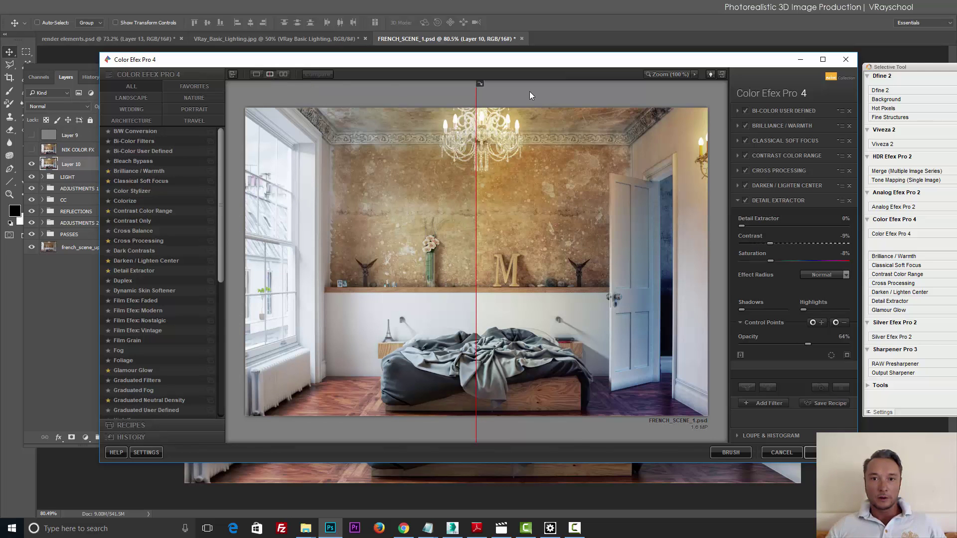
pyautogui.moveTo(473, 99)
pyautogui.mouseDown()
pyautogui.moveTo(626, 107)
pyautogui.moveTo(314, 107)
pyautogui.moveTo(534, 110)
pyautogui.moveTo(458, 106)
pyautogui.mouseUp()
pyautogui.click(285, 73)
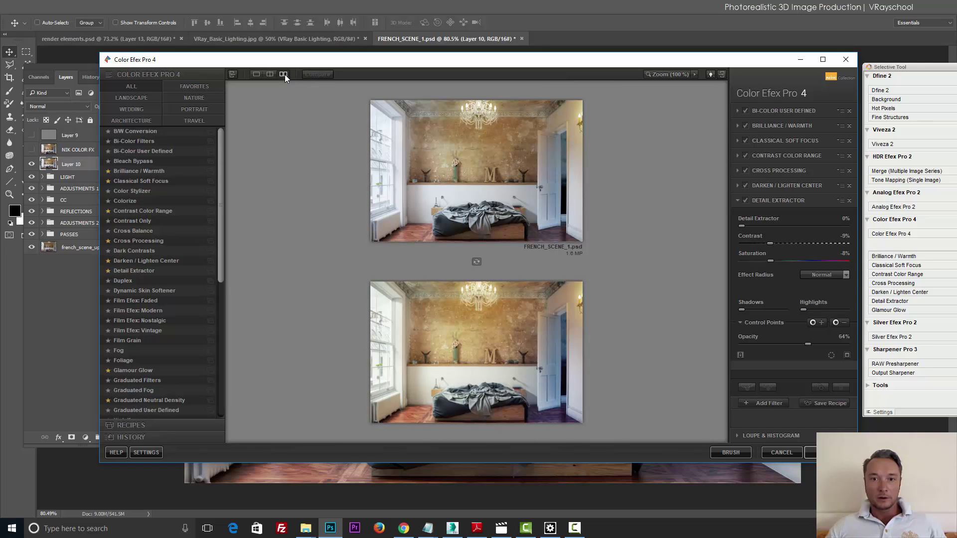
pyautogui.click(271, 74)
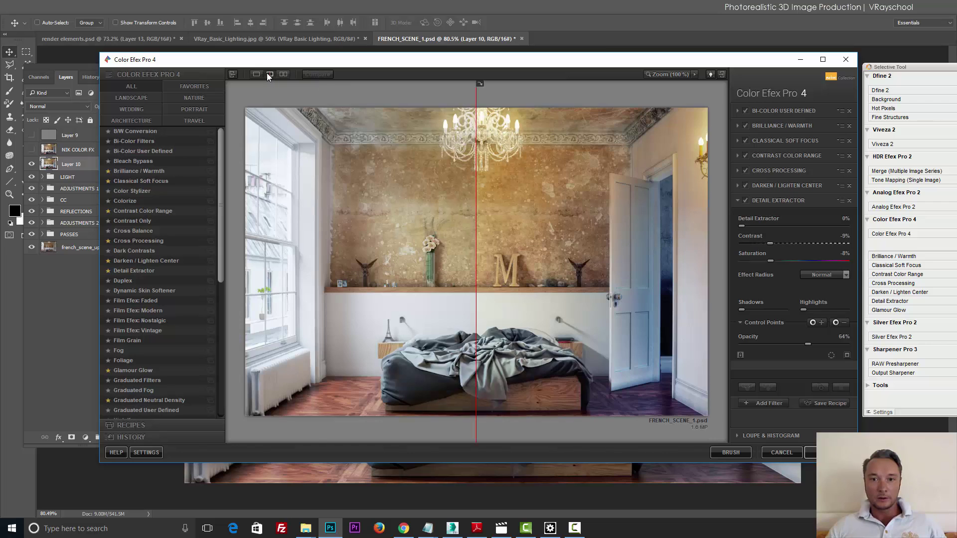
pyautogui.click(257, 74)
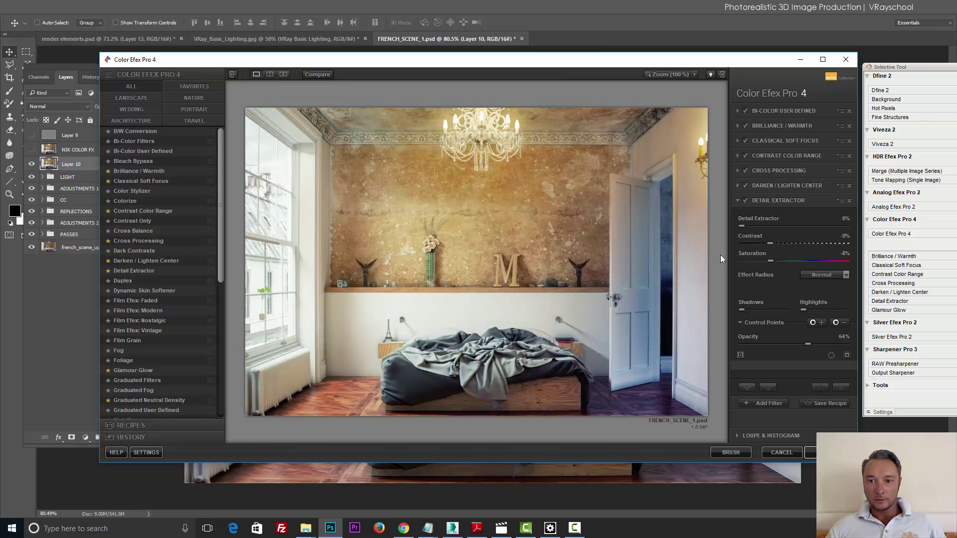
# - Add a Glamour Glow filter to the stack after trying Duplex, Dynamic Skin Softener, several Film Efex looks and Fog
pyautogui.click(753, 402)
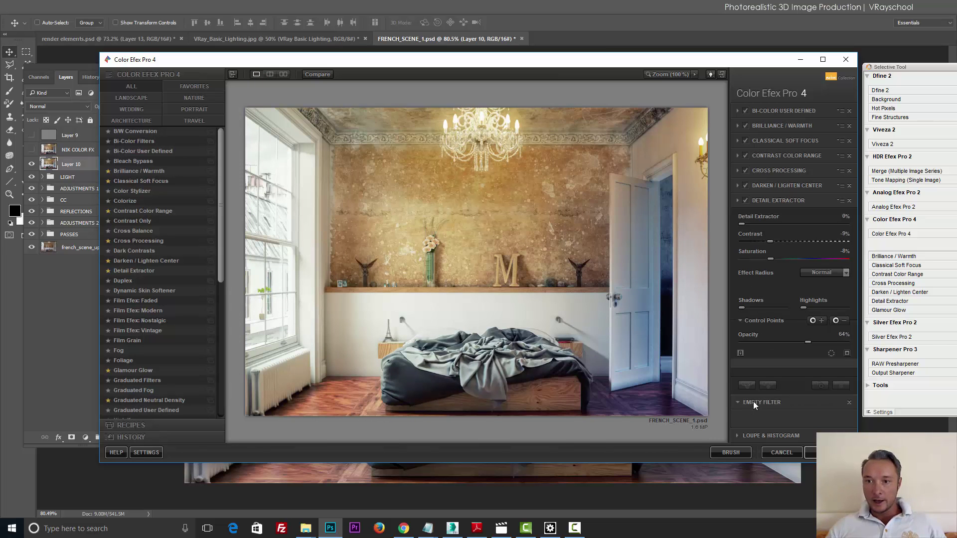
pyautogui.click(128, 282)
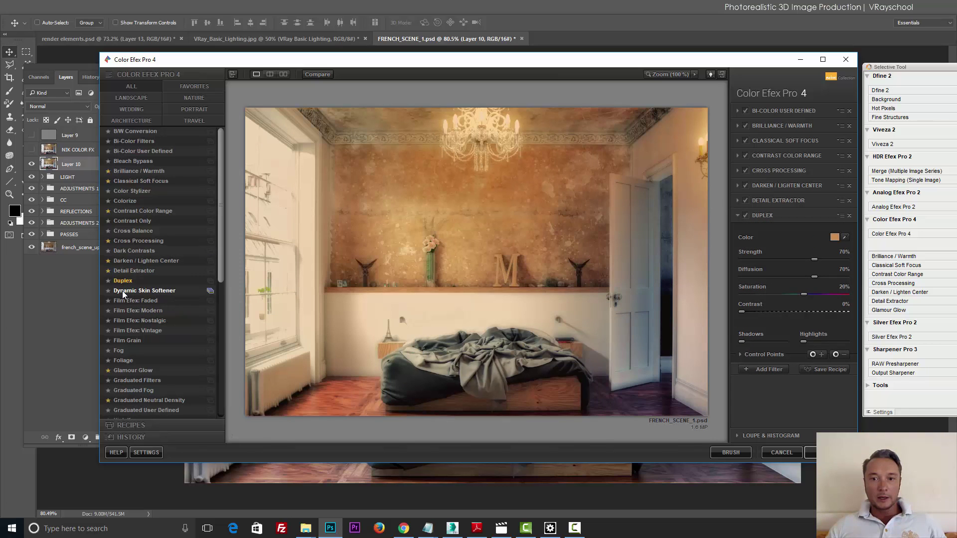
pyautogui.click(123, 291)
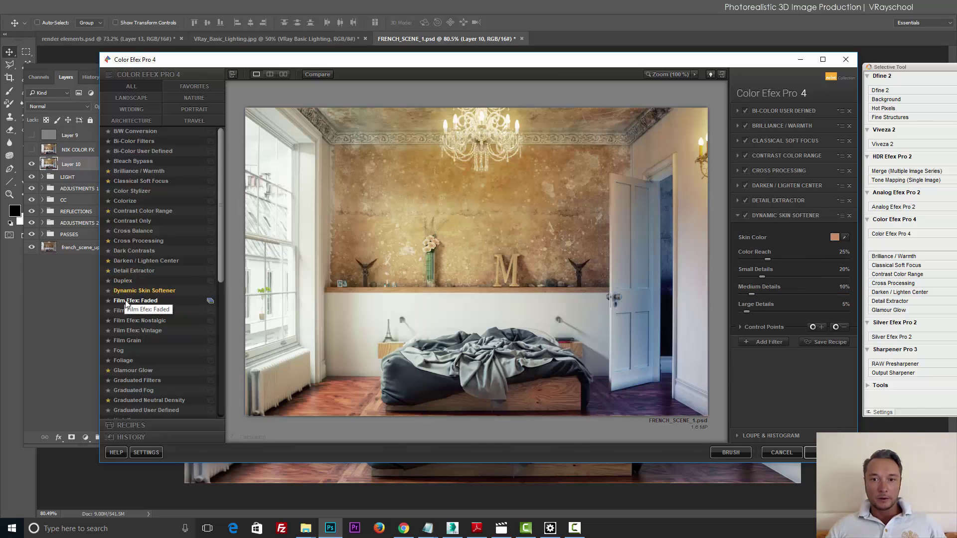
pyautogui.click(125, 300)
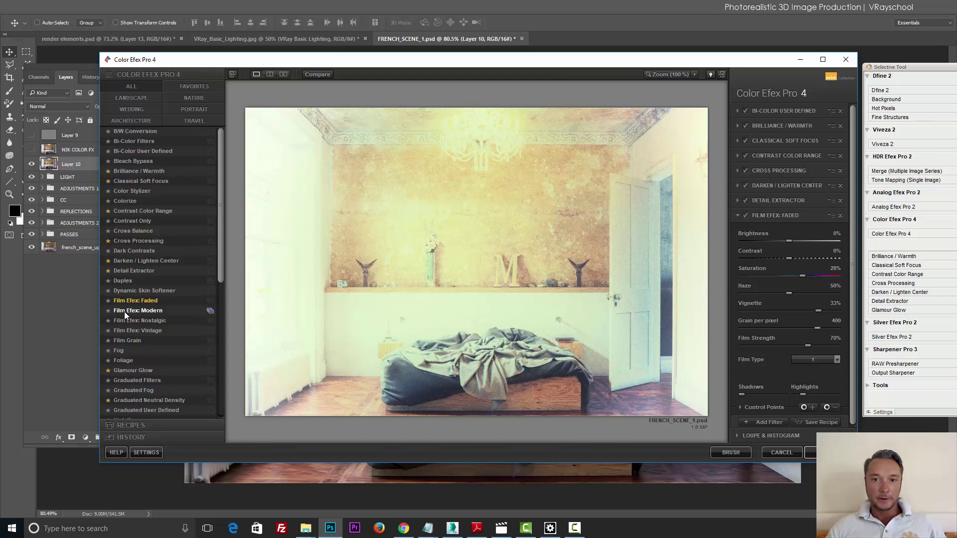
pyautogui.click(124, 312)
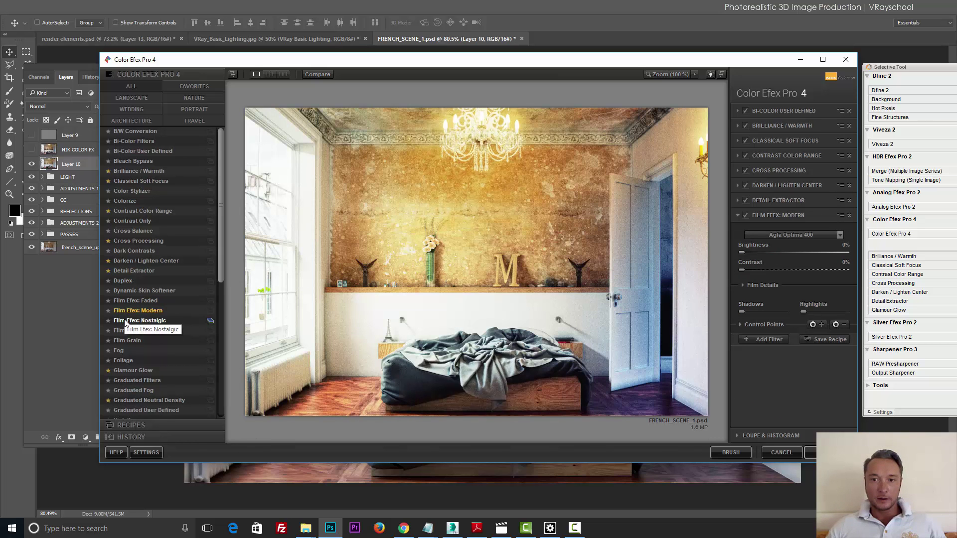
pyautogui.click(125, 321)
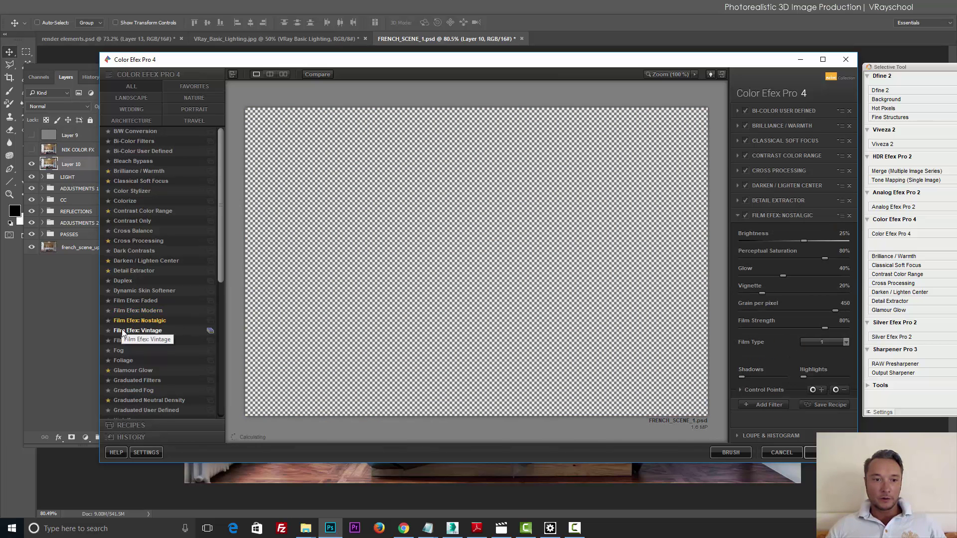
pyautogui.click(123, 332)
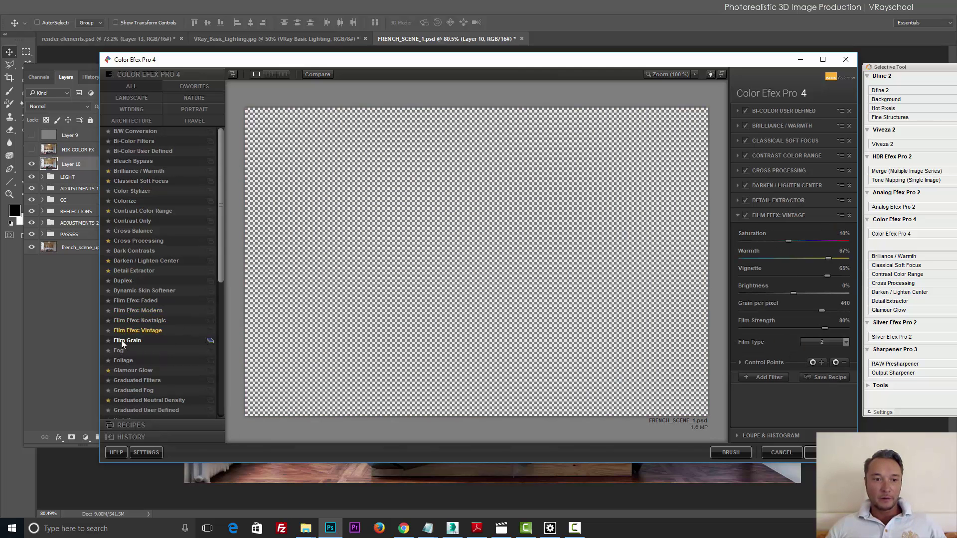
pyautogui.click(118, 350)
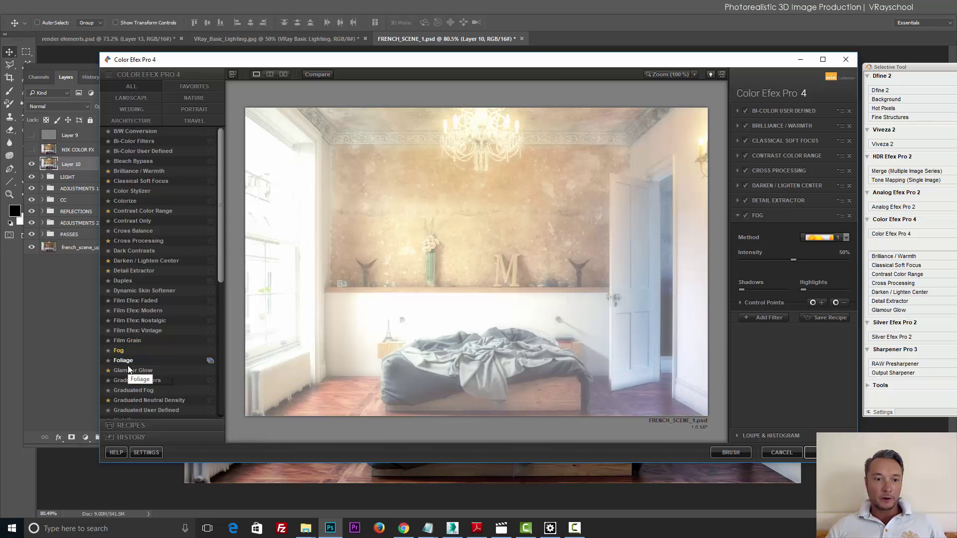
pyautogui.click(127, 365)
pyautogui.click(127, 373)
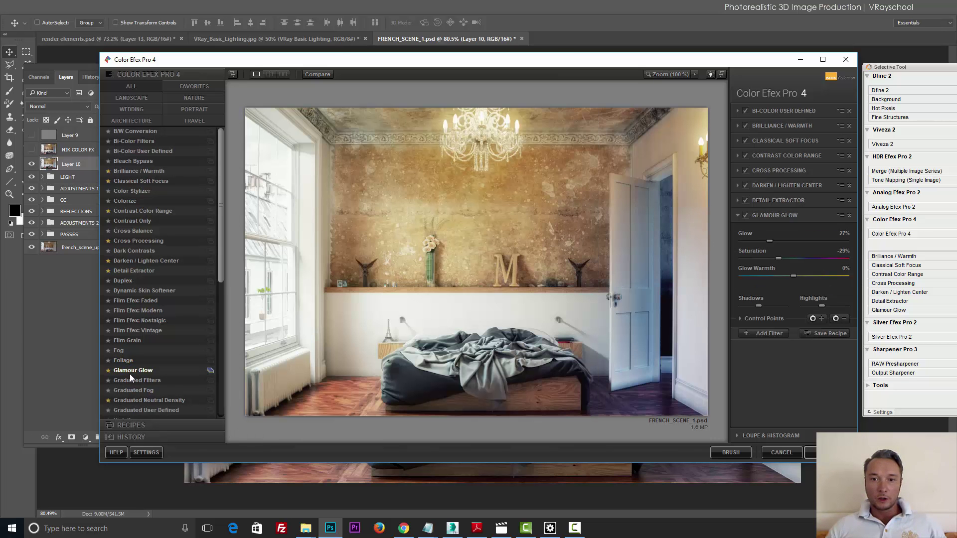
# - Try the Glamour Glow presets, including 05 - Warm Glow, and apply 04 - Cool Glow
pyautogui.click(211, 371)
pyautogui.click(183, 157)
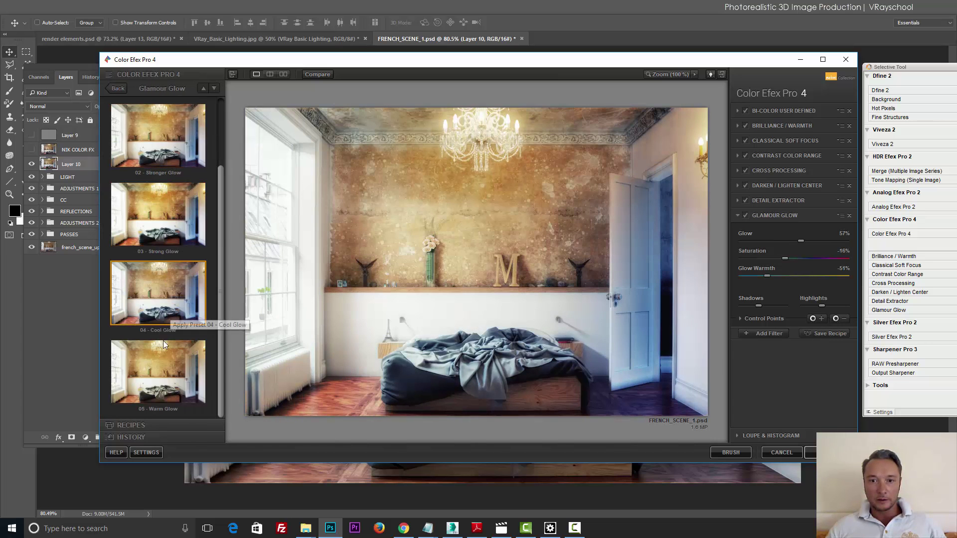
pyautogui.click(160, 364)
pyautogui.click(166, 300)
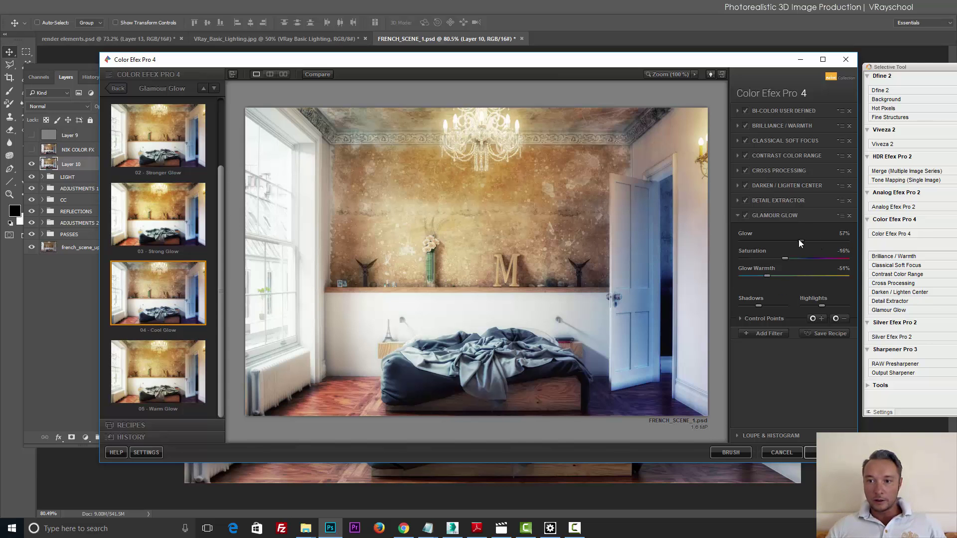
# - Set Glamour Glow to 21% glow, -20% saturation and -26% glow warmth, and compare the image with and without it
pyautogui.moveTo(801, 240); pyautogui.dragTo(774, 235)
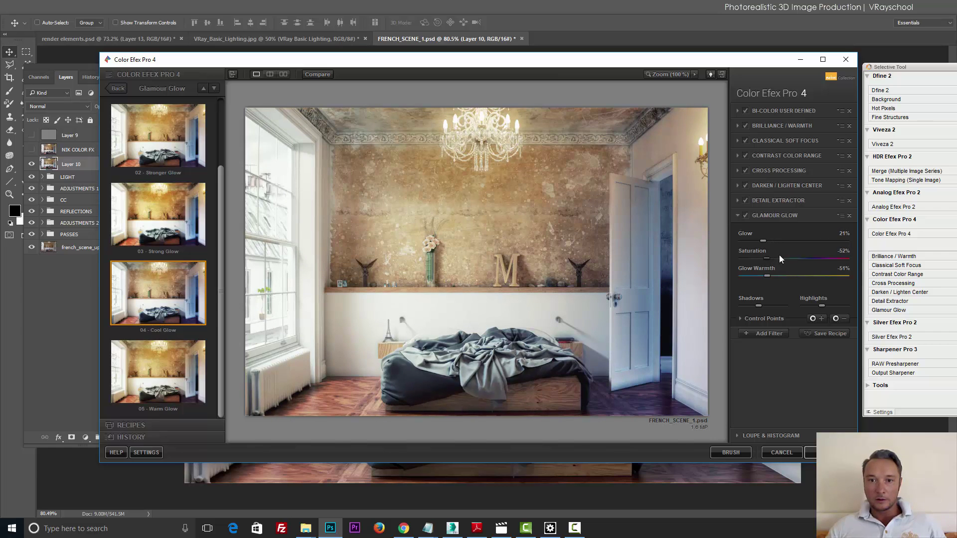
pyautogui.moveTo(787, 258); pyautogui.dragTo(782, 258)
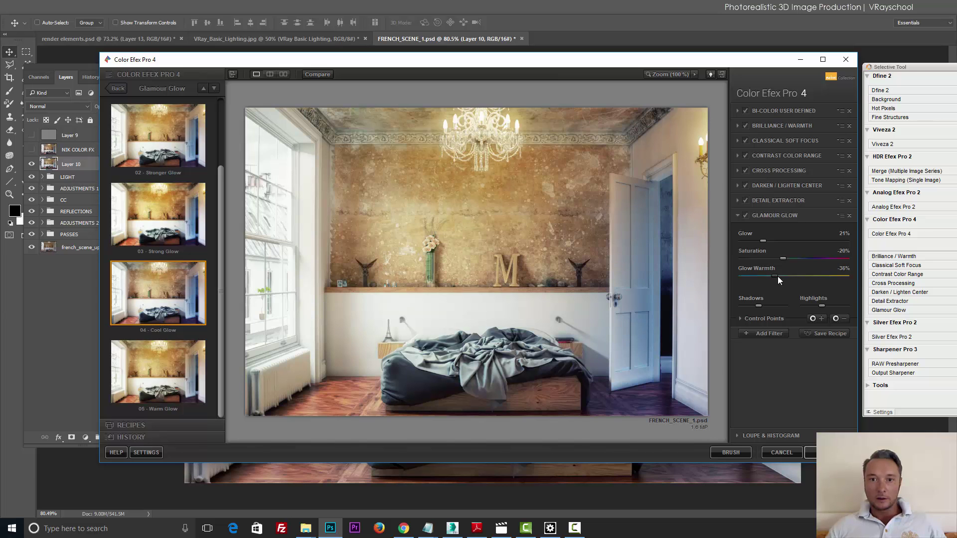
pyautogui.moveTo(780, 277); pyautogui.dragTo(780, 274)
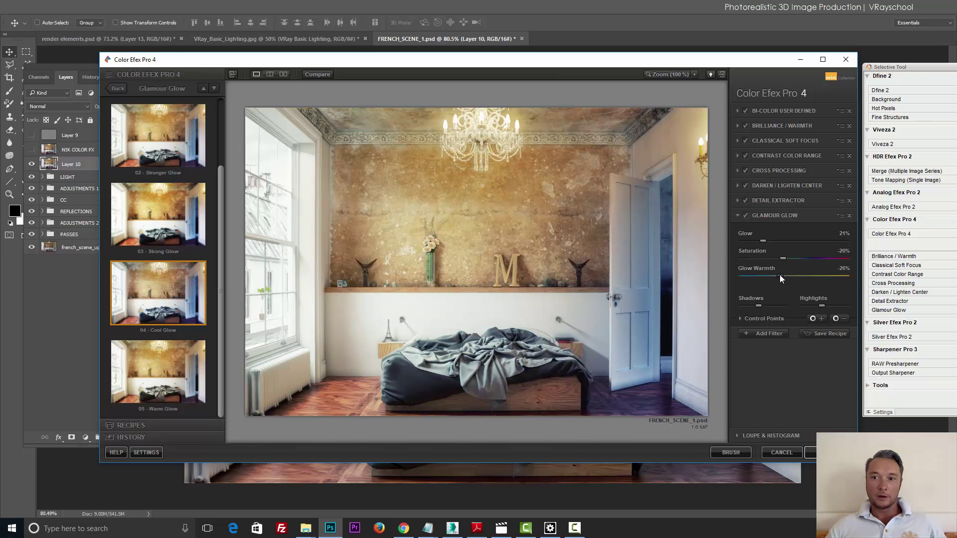
pyautogui.click(746, 215)
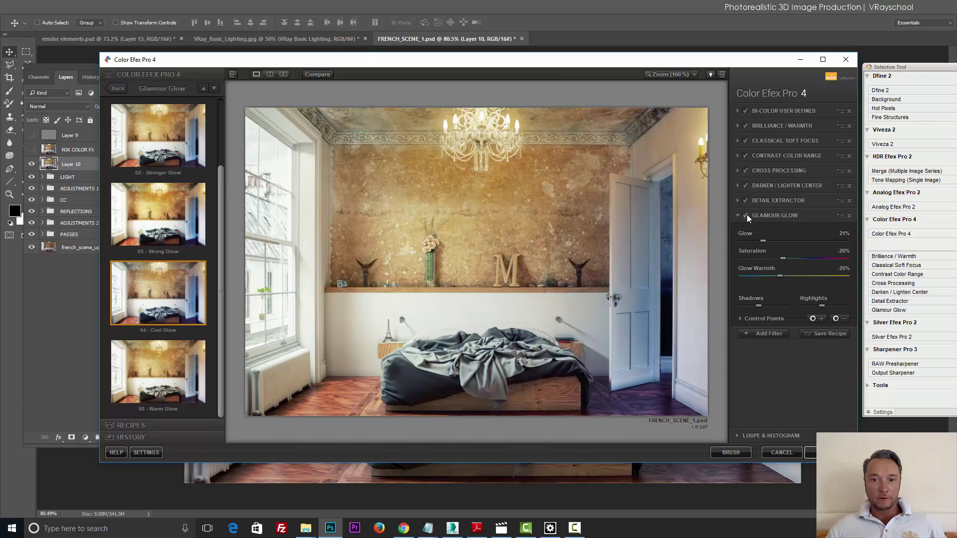
pyautogui.click(746, 216)
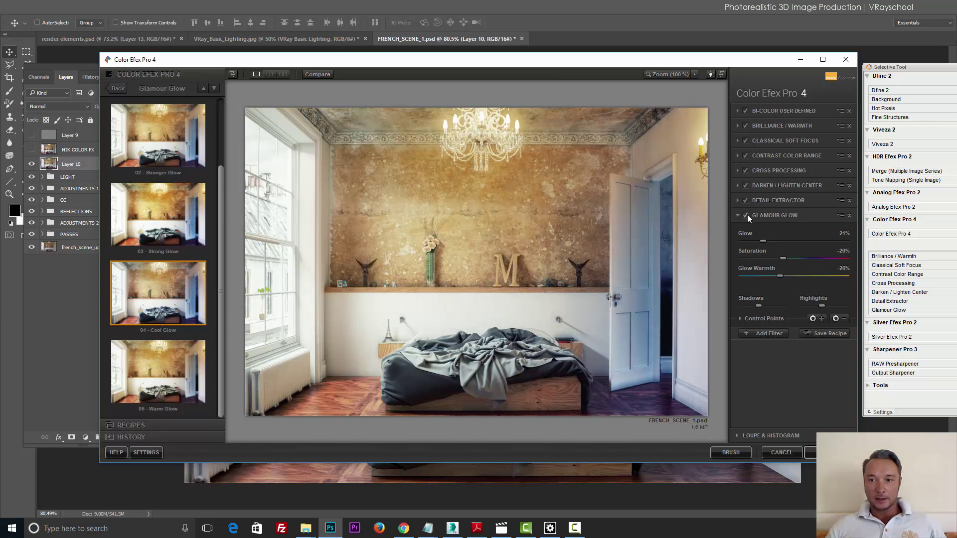
# - Lower the Glamour Glow filter's opacity to 68% and add an empty filter slot below it
pyautogui.click(742, 318)
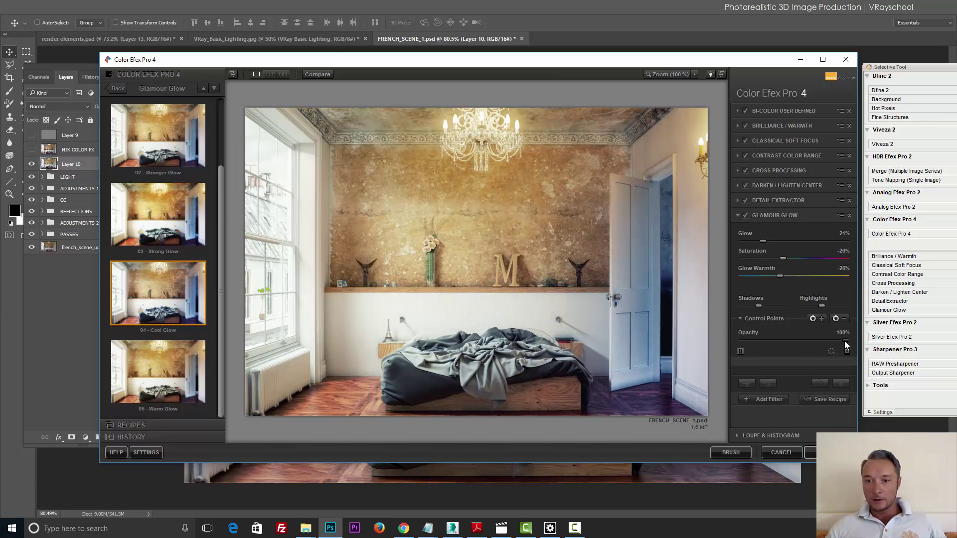
pyautogui.moveTo(788, 339); pyautogui.dragTo(812, 335)
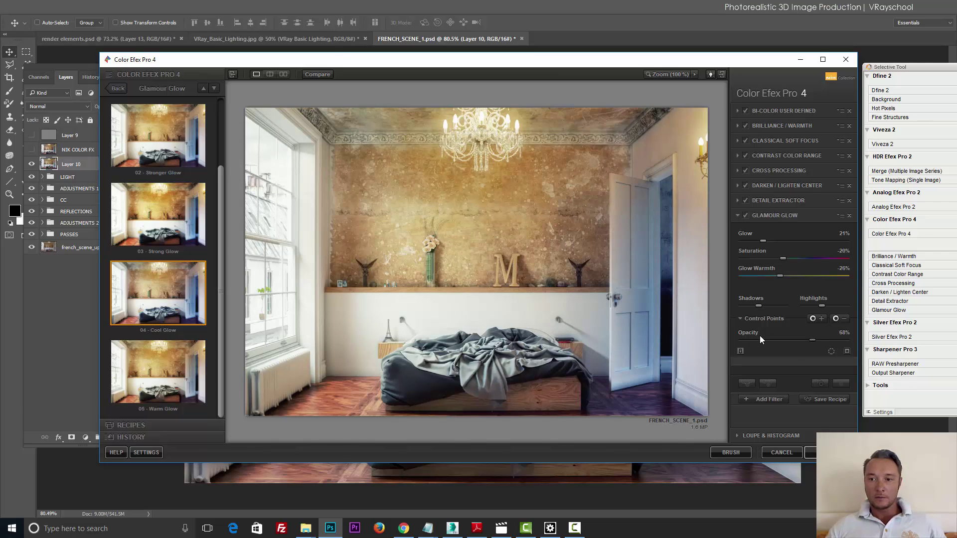
pyautogui.click(762, 397)
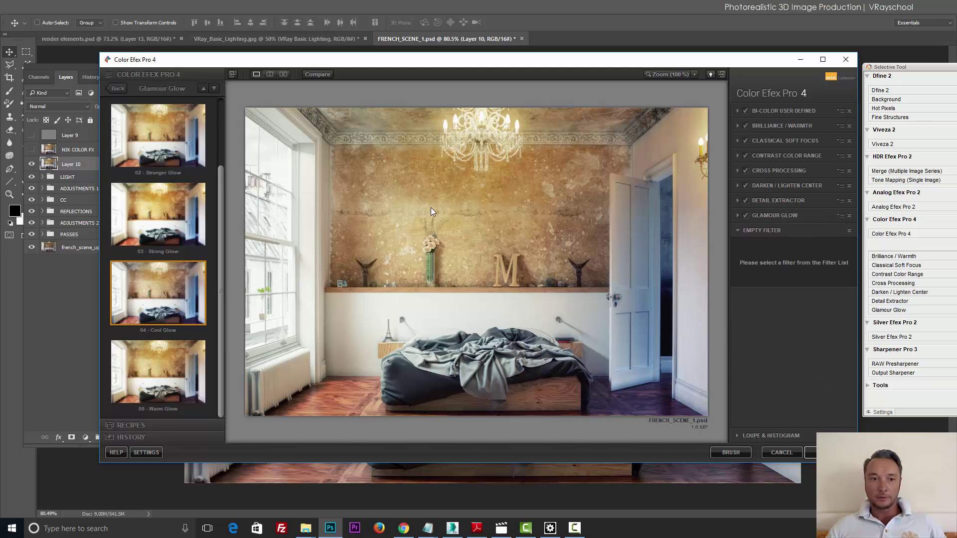
# - Fill the empty filter slot with Graduated Neutral Density after trying Graduated Filters and Graduated Fog
pyautogui.click(115, 85)
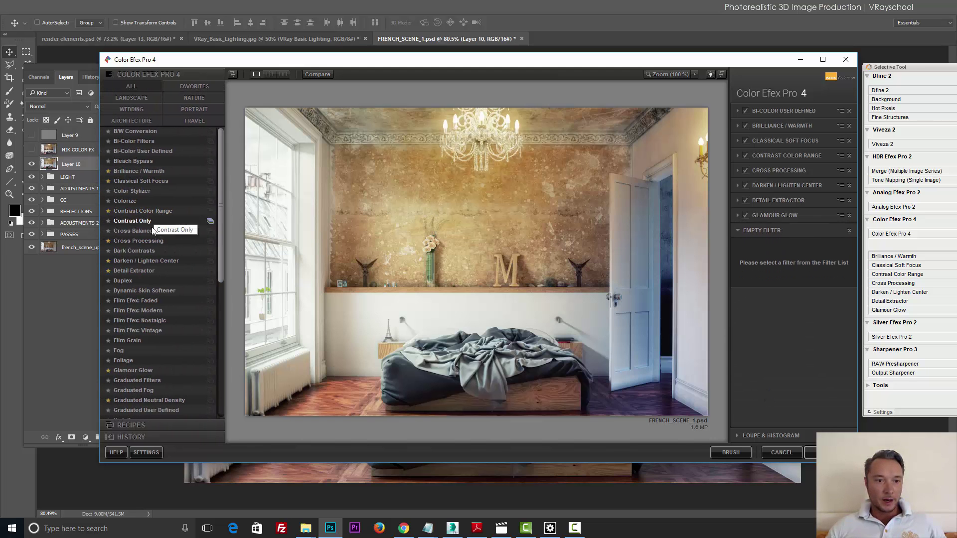
pyautogui.click(146, 381)
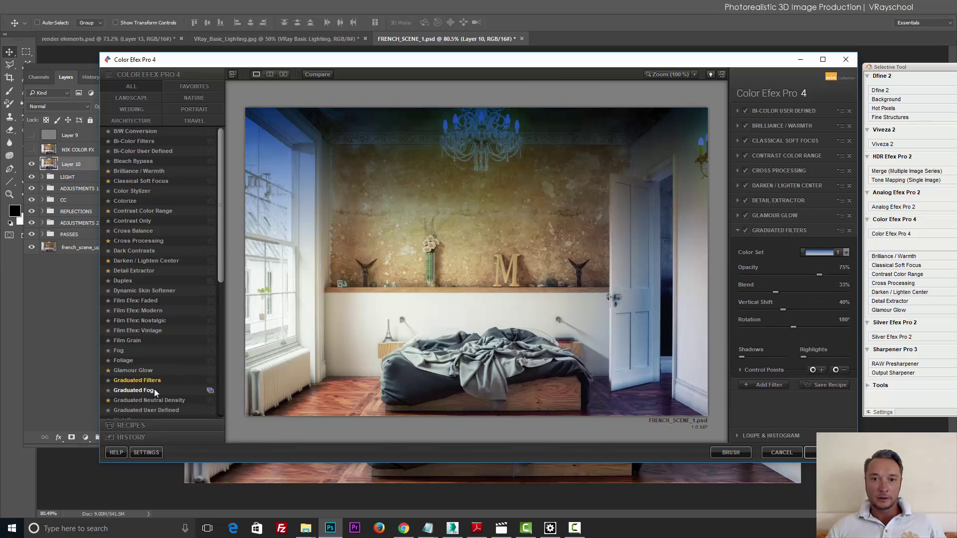
pyautogui.click(153, 389)
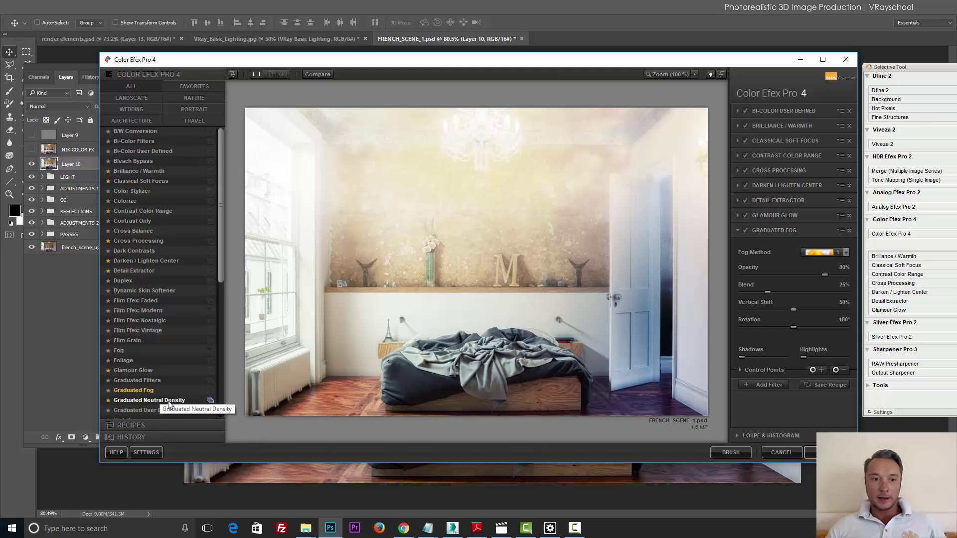
pyautogui.click(169, 402)
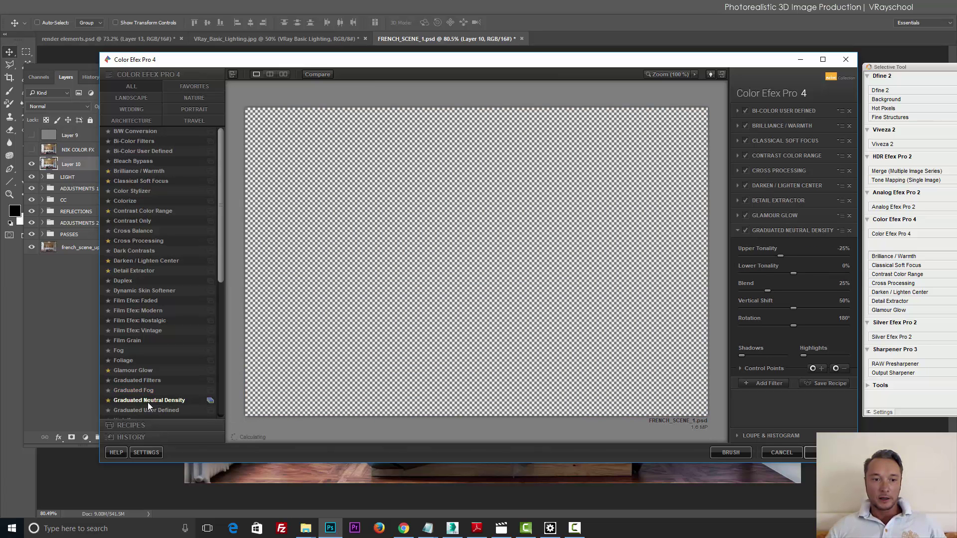
# - Set Graduated Neutral Density to 3% upper tonality and -12% lower tonality, and compare the image with and without it
pyautogui.moveTo(218, 256); pyautogui.dragTo(208, 323)
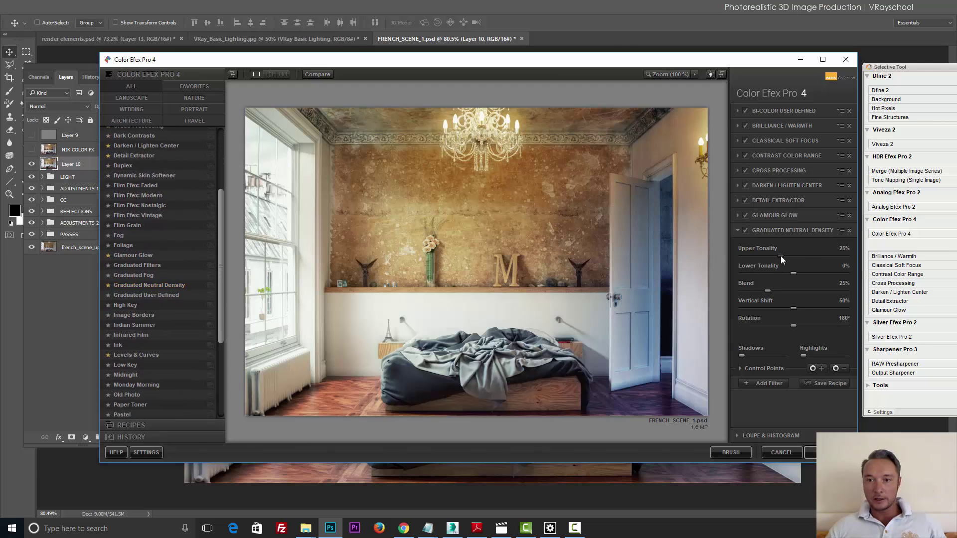
pyautogui.moveTo(780, 256); pyautogui.dragTo(797, 255)
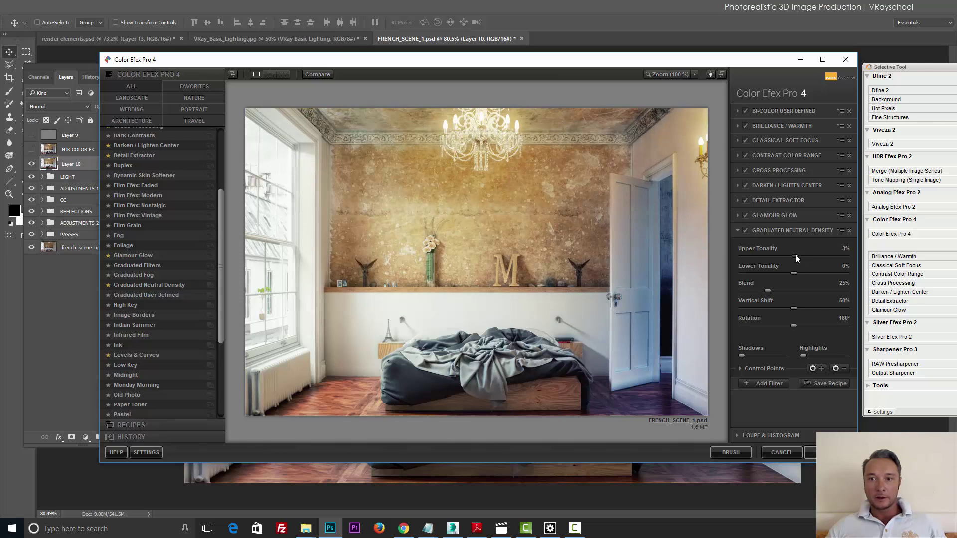
pyautogui.moveTo(793, 274); pyautogui.dragTo(787, 273)
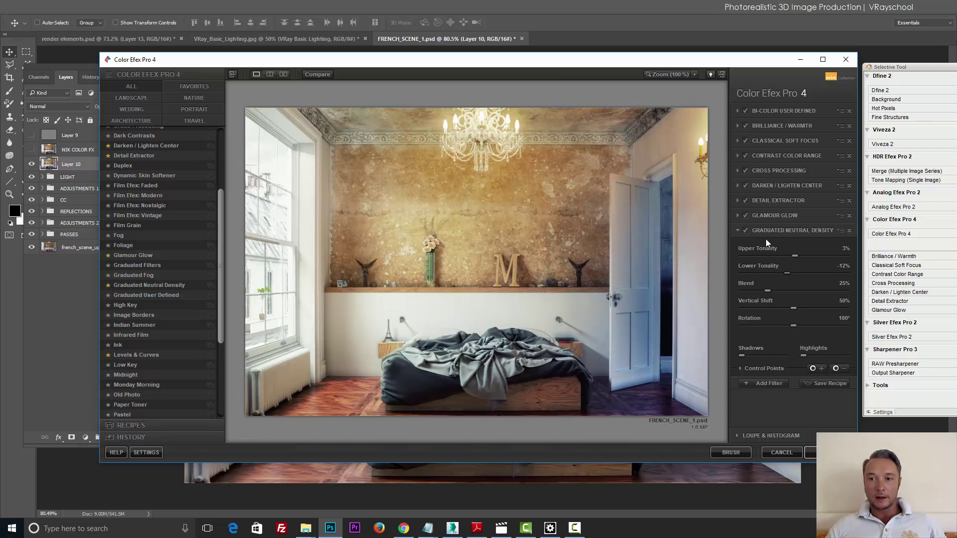
pyautogui.click(746, 230)
pyautogui.click(745, 231)
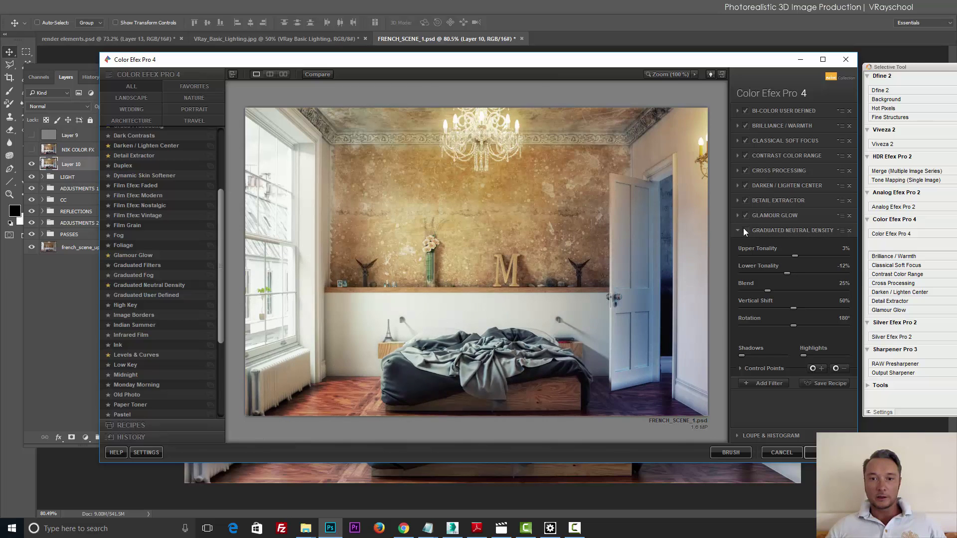
pyautogui.click(745, 230)
pyautogui.click(746, 231)
# - Set the Graduated Neutral Density filter's vertical shift to 60% and rotation to 121°, and compare the image with and without it
pyautogui.moveTo(794, 309); pyautogui.dragTo(778, 325)
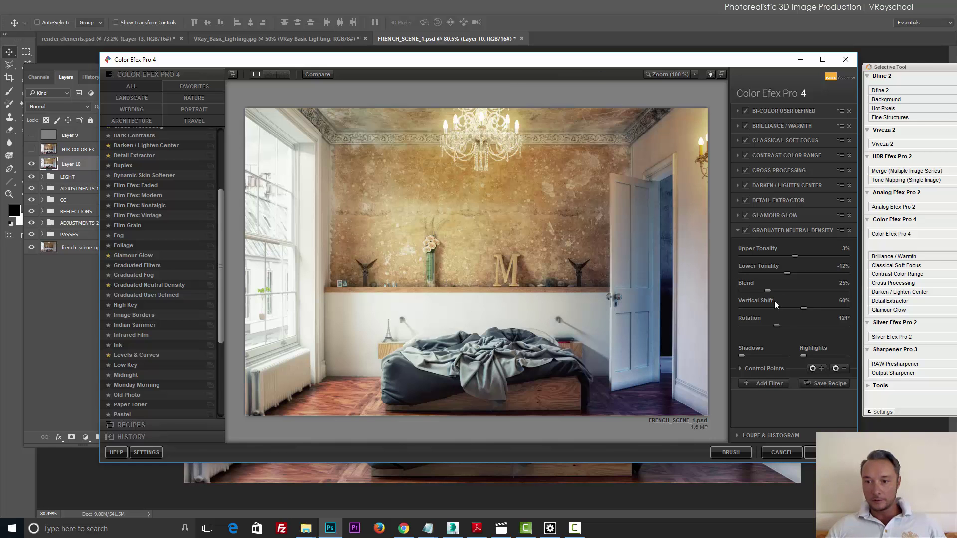
pyautogui.click(746, 230)
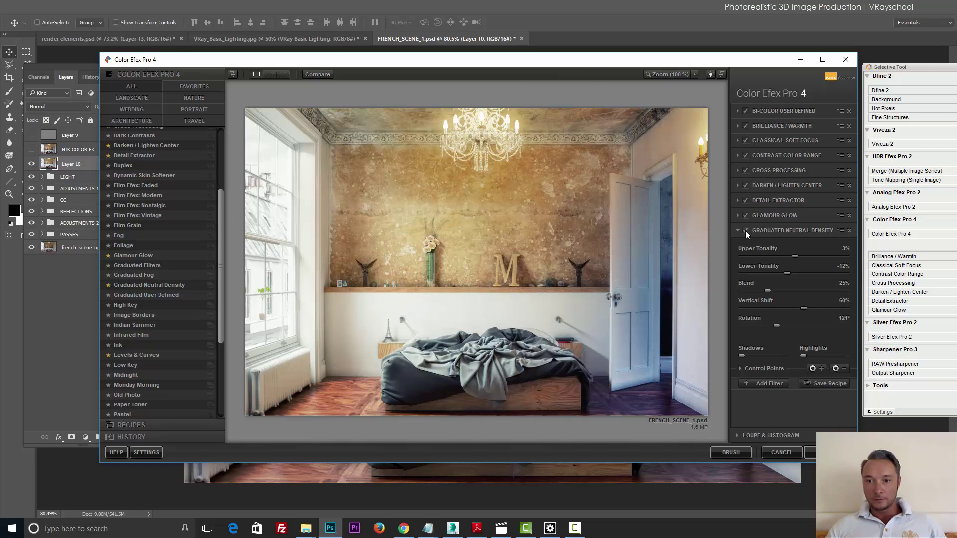
pyautogui.click(745, 230)
pyautogui.click(745, 230)
pyautogui.click(746, 230)
pyautogui.click(746, 230)
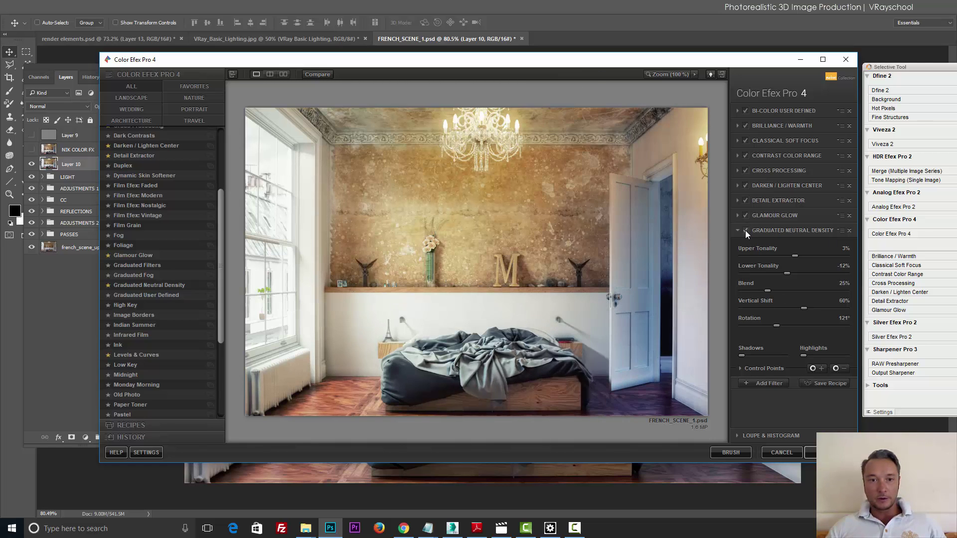
pyautogui.click(746, 231)
# - Lower the Graduated Neutral Density filter's opacity to 62% and add an empty filter slot below it
pyautogui.click(740, 368)
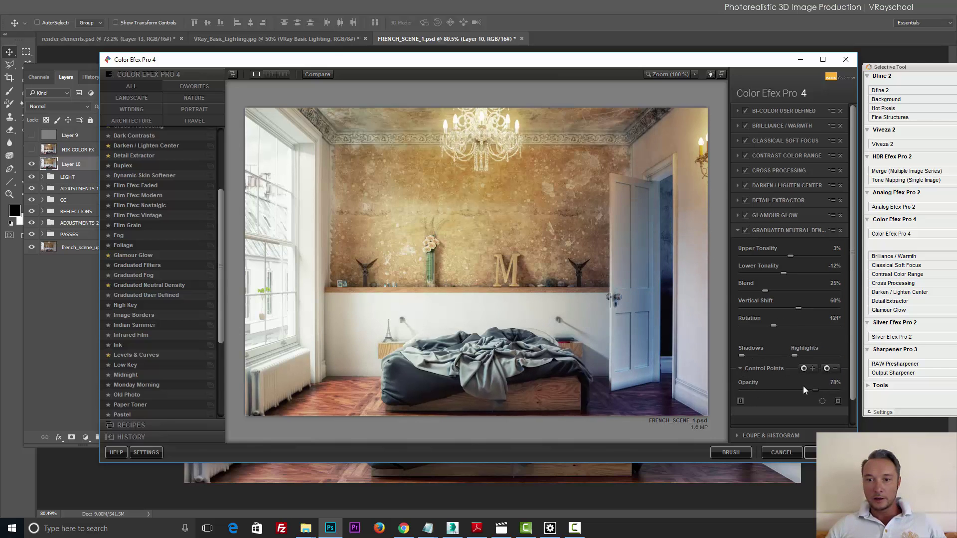
pyautogui.moveTo(764, 385); pyautogui.dragTo(799, 386)
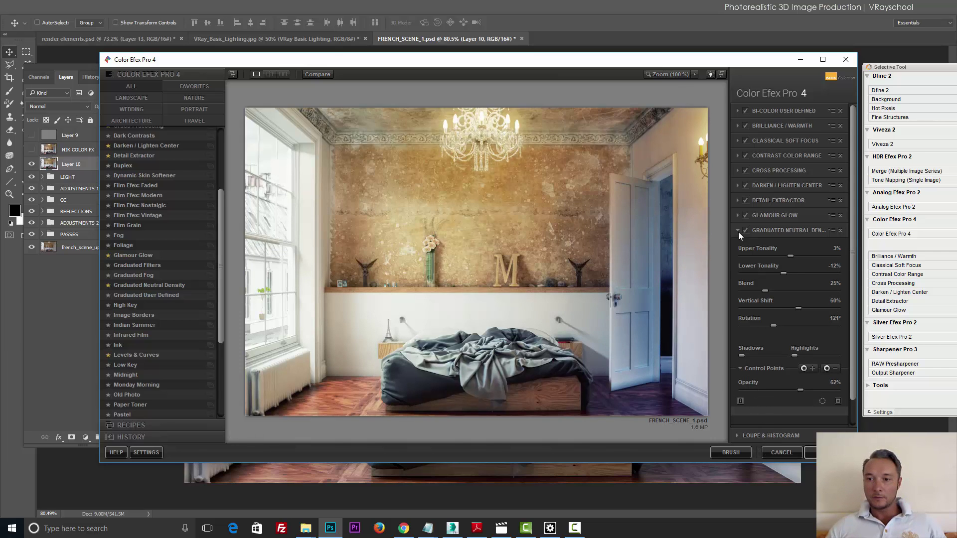
pyautogui.moveTo(851, 295); pyautogui.dragTo(853, 348)
pyautogui.click(766, 422)
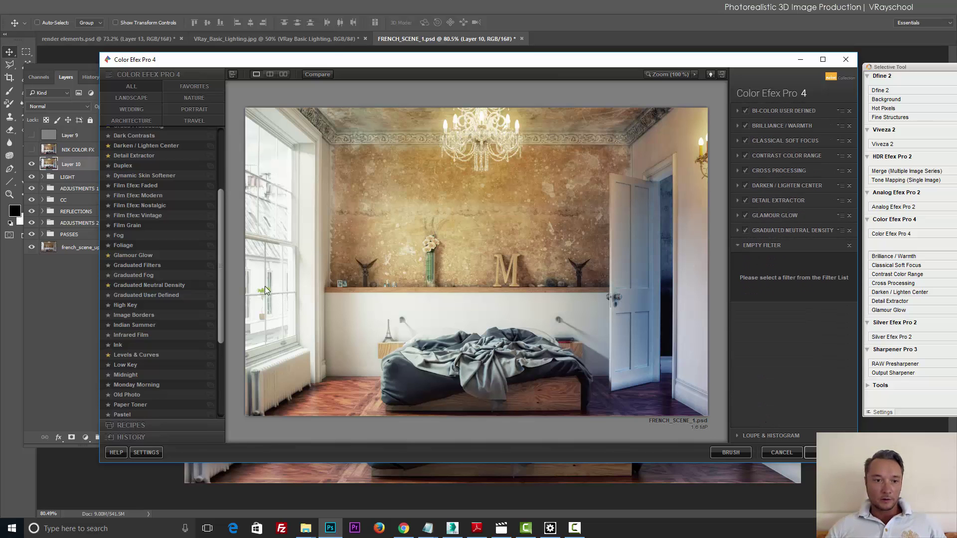
# - Try Graduated User Defined, High Key, Image Borders and Indian Summer in the new filter slot
pyautogui.click(142, 296)
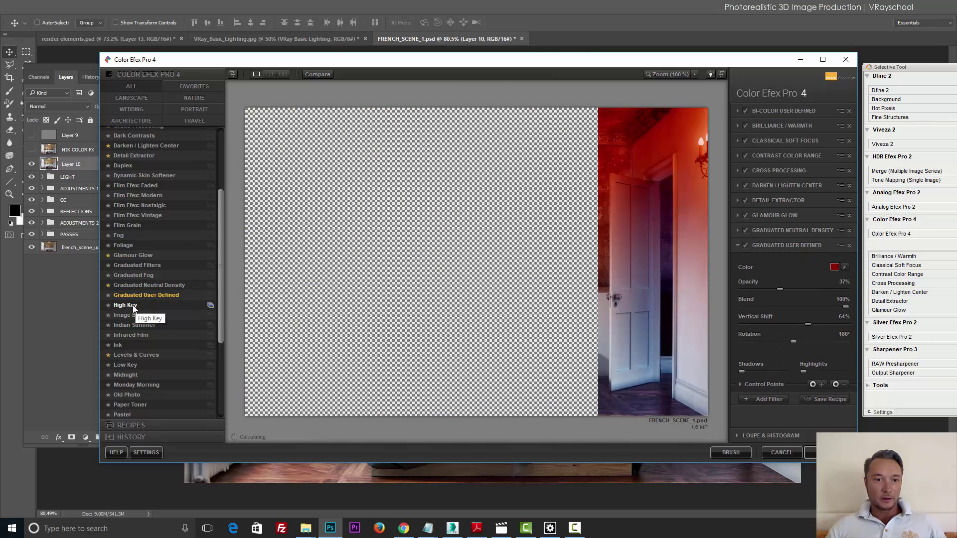
pyautogui.click(132, 308)
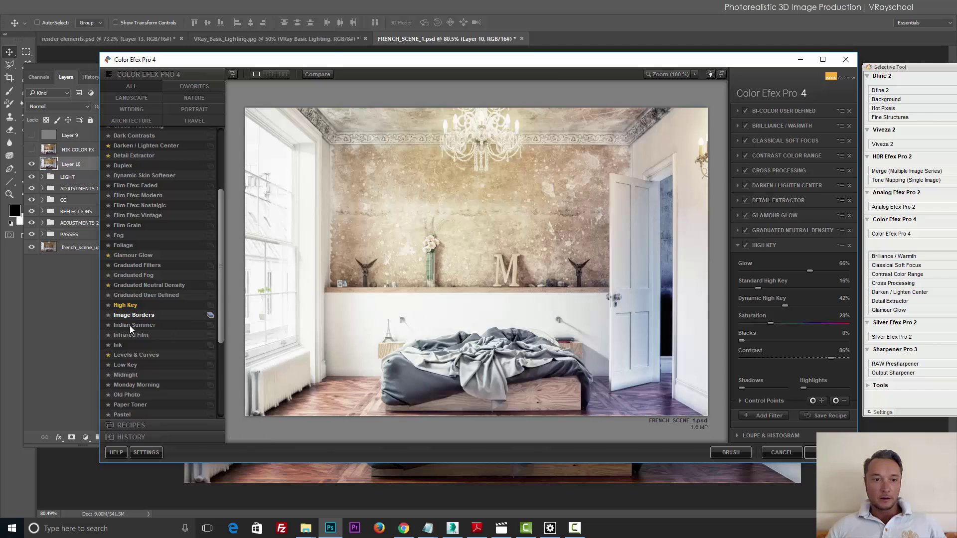
pyautogui.click(130, 324)
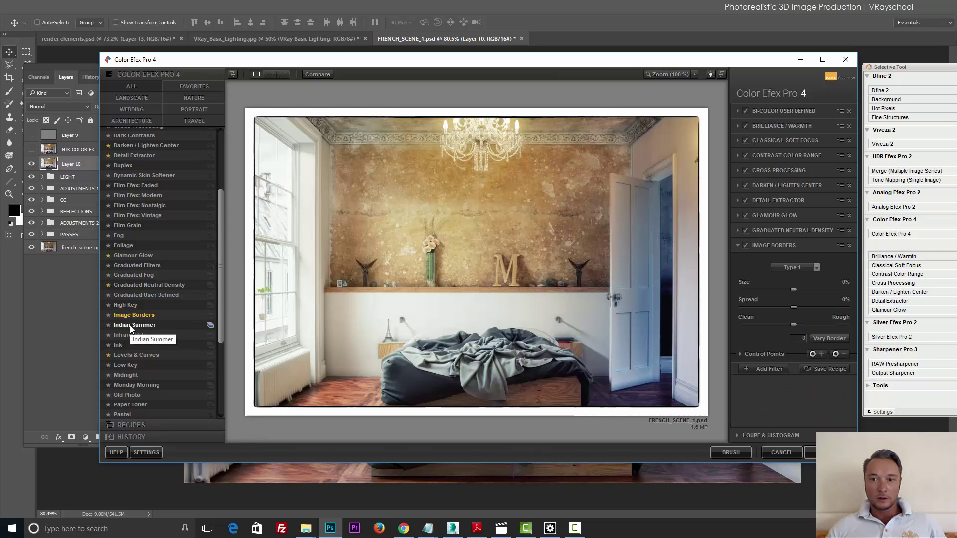
pyautogui.click(130, 327)
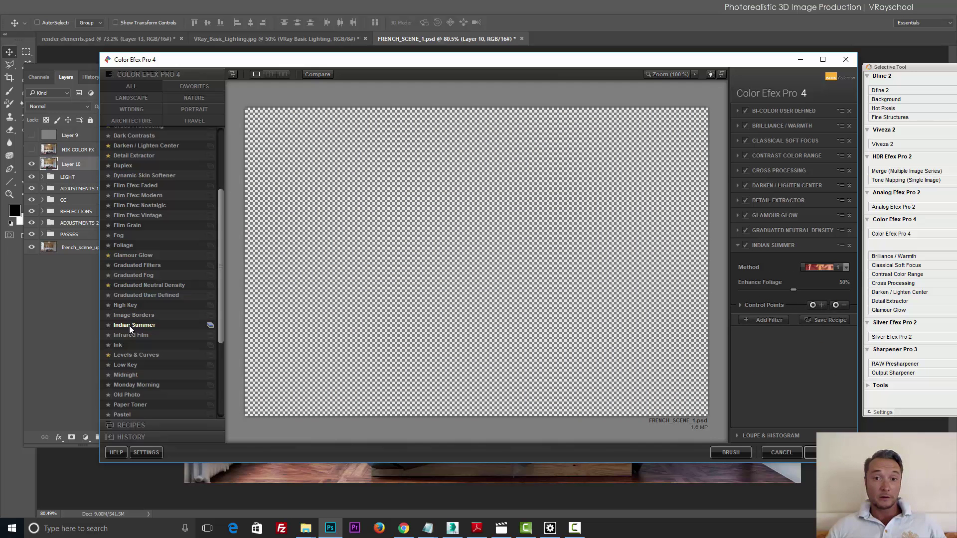
pyautogui.click(129, 316)
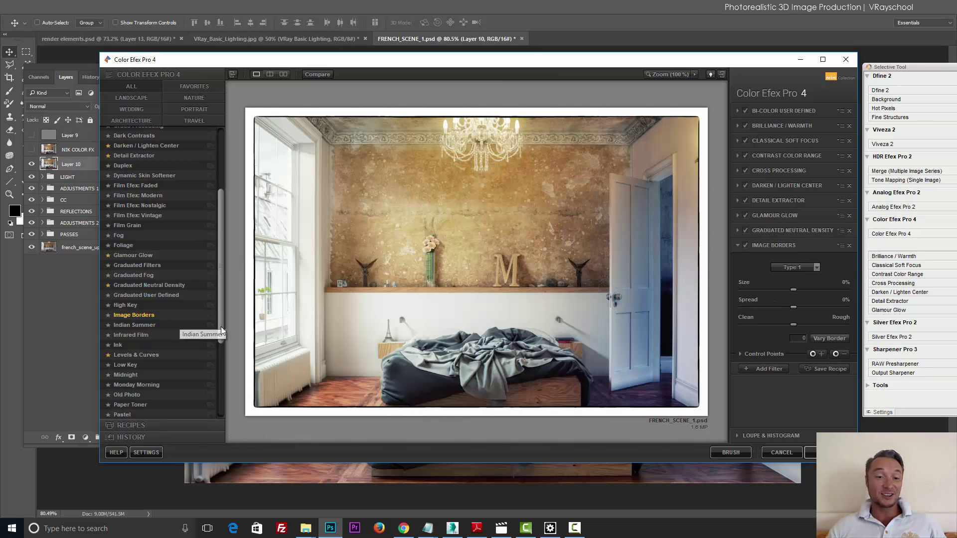
# - Try the Indian Summer presets, including 02 - Strong Red and 04 - Strong Yellow, and return to the filter list
pyautogui.click(212, 327)
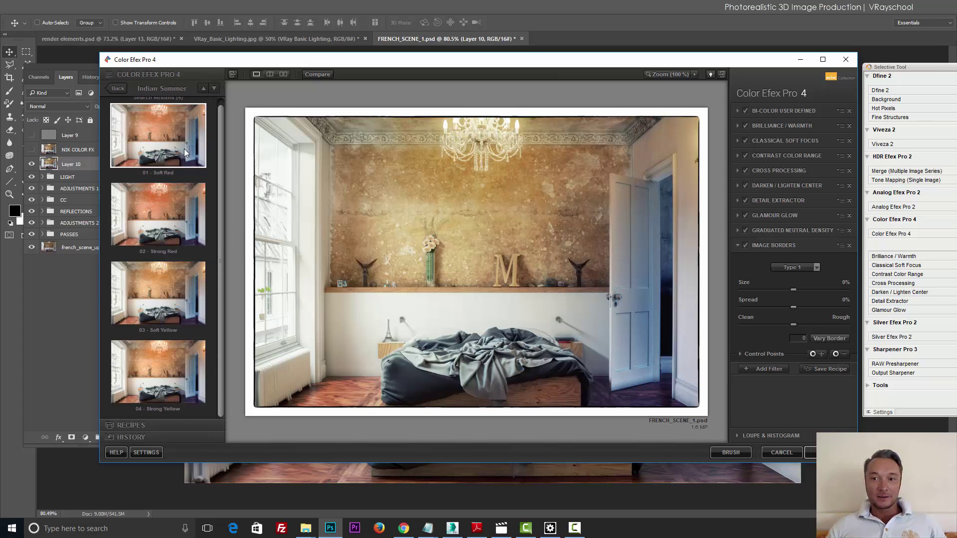
pyautogui.click(179, 209)
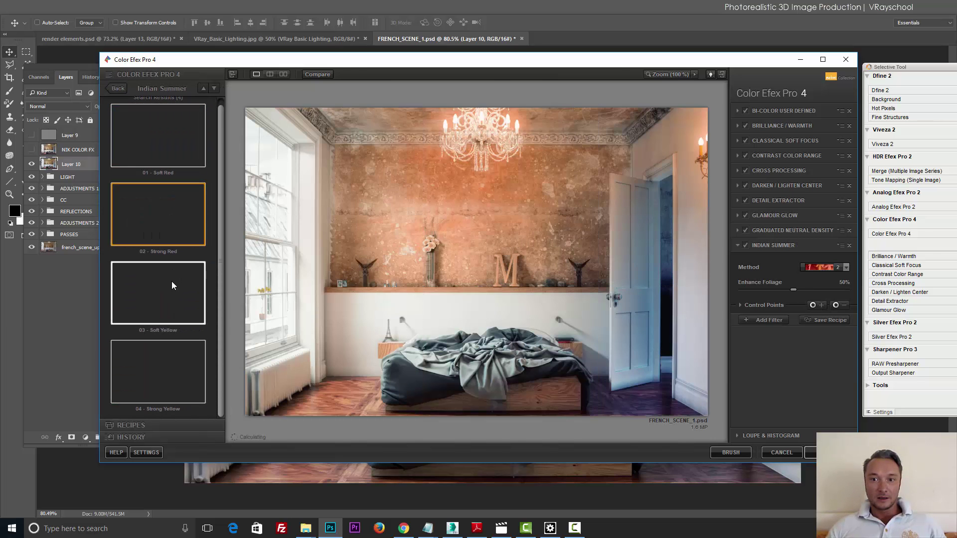
pyautogui.click(170, 287)
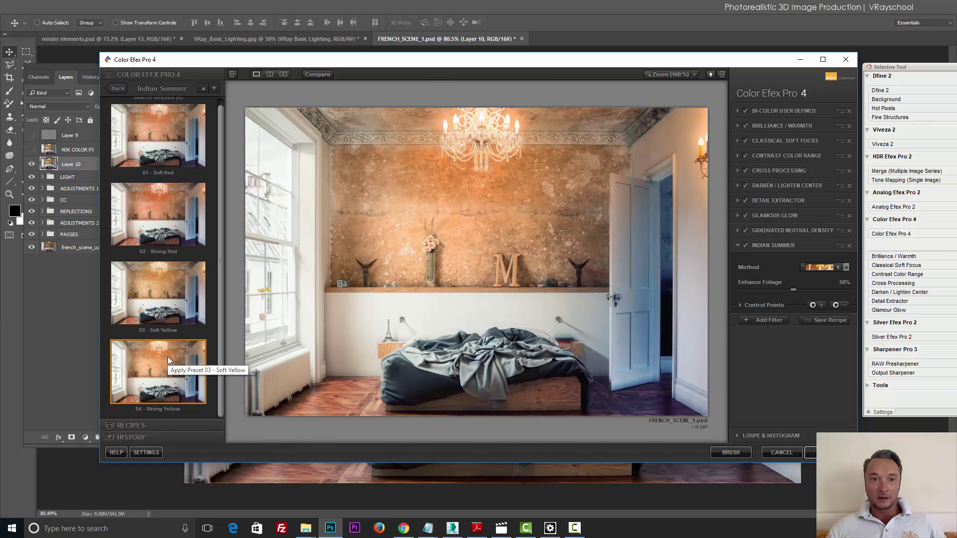
pyautogui.click(174, 219)
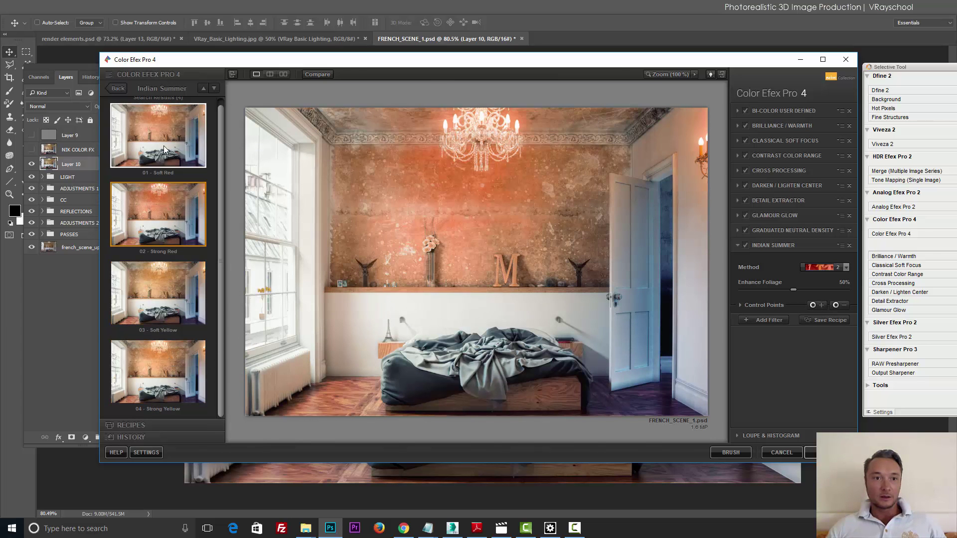
pyautogui.click(118, 89)
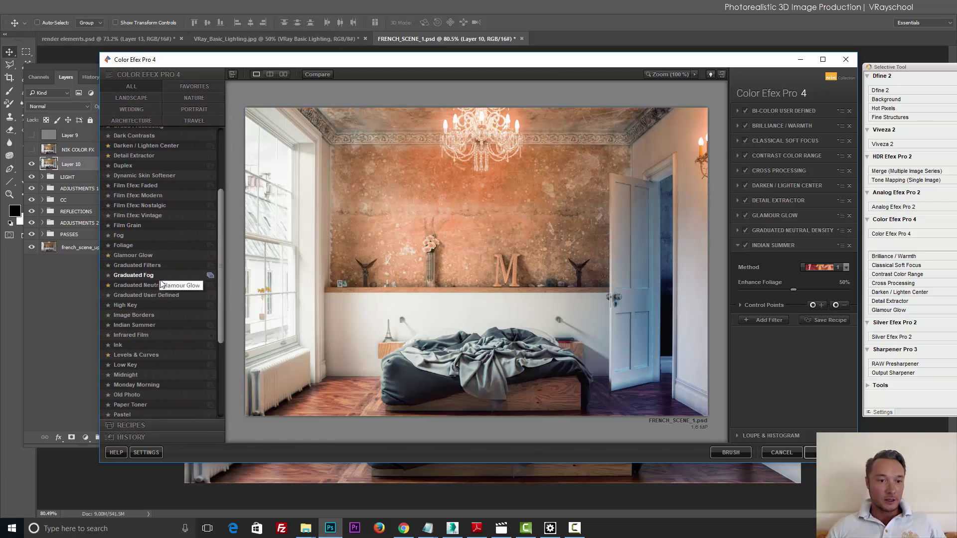
# - Try the Image Borders presets, including Type 10 and Type 9, and remove the filter from the stack
pyautogui.click(147, 315)
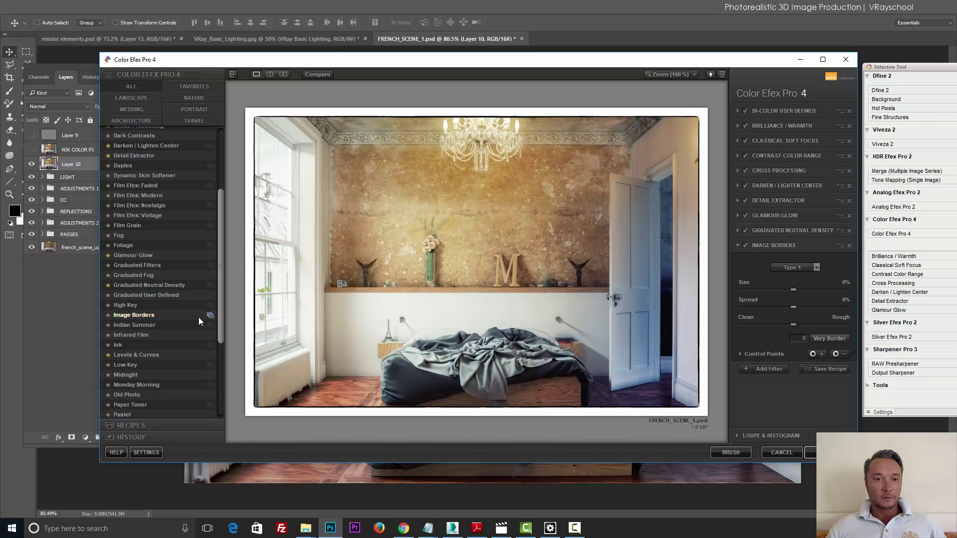
pyautogui.click(211, 317)
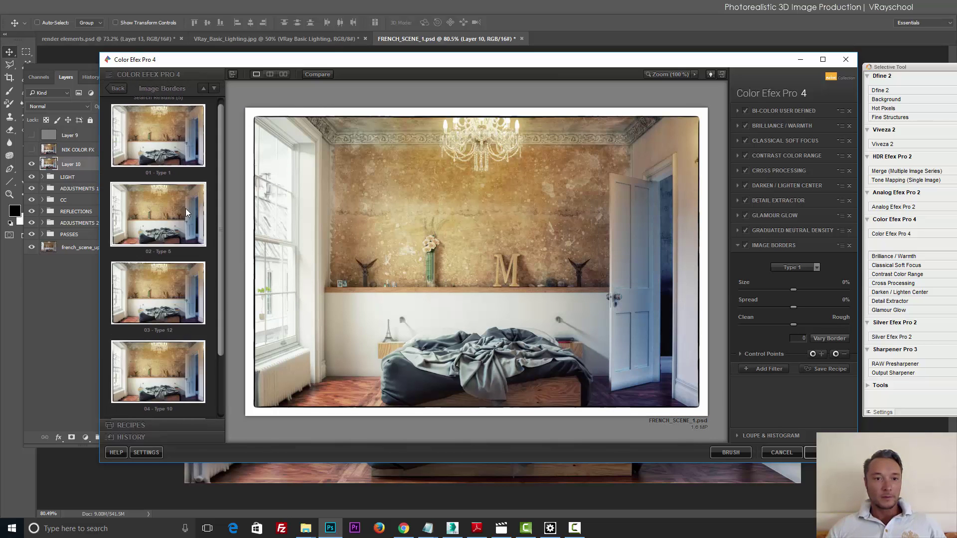
pyautogui.click(178, 273)
pyautogui.click(163, 357)
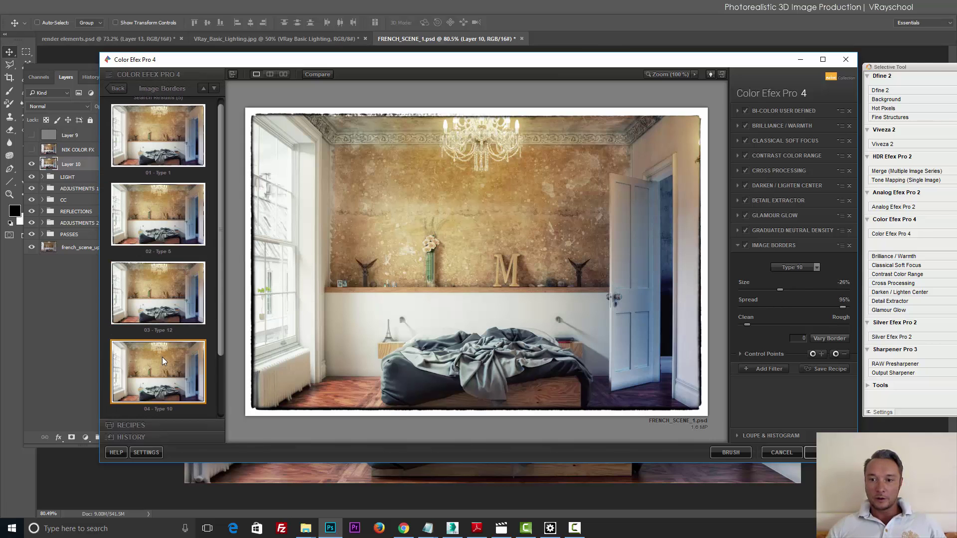
pyautogui.moveTo(217, 341); pyautogui.dragTo(220, 392)
pyautogui.click(172, 365)
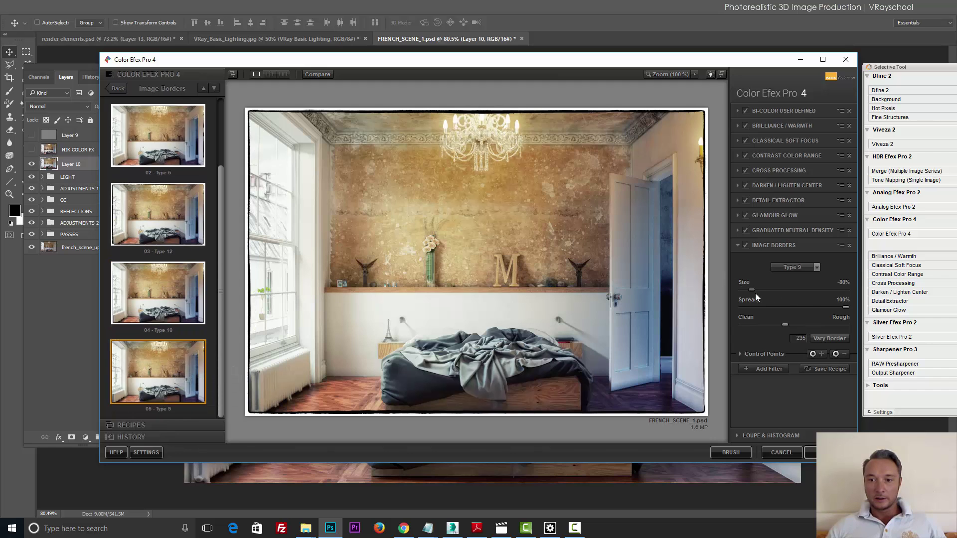
pyautogui.click(115, 89)
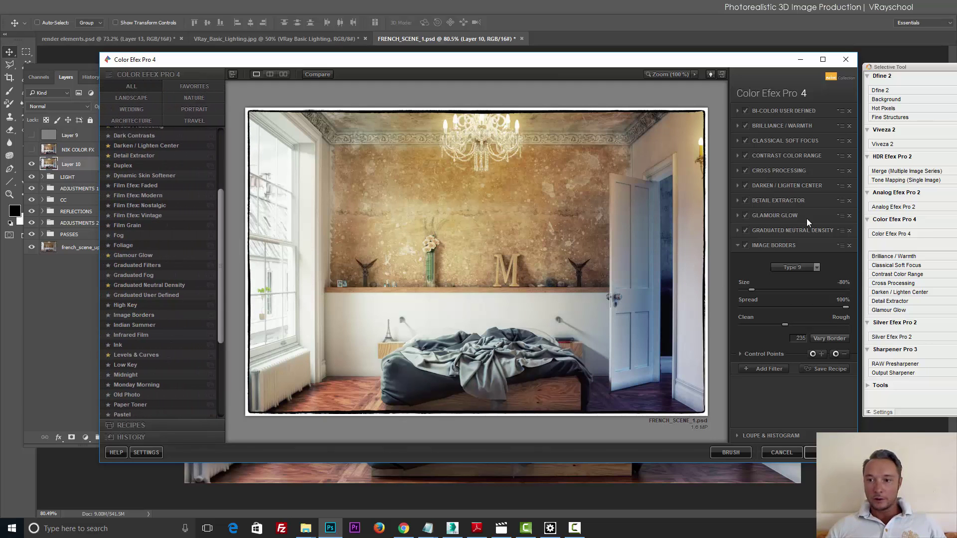
pyautogui.click(850, 246)
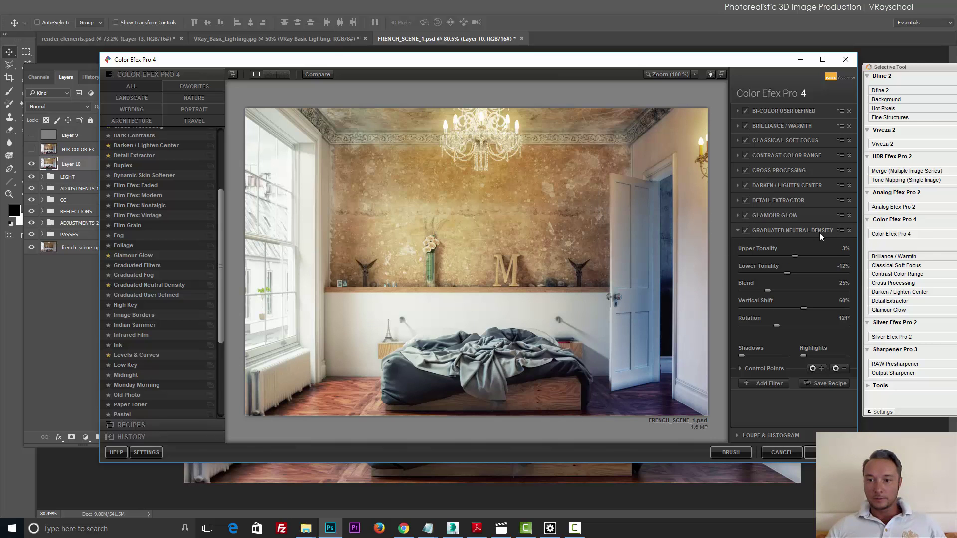
# - Add a Levels & Curves filter to the stack after trying Indian Summer, Infrared Film and Ink
pyautogui.click(767, 382)
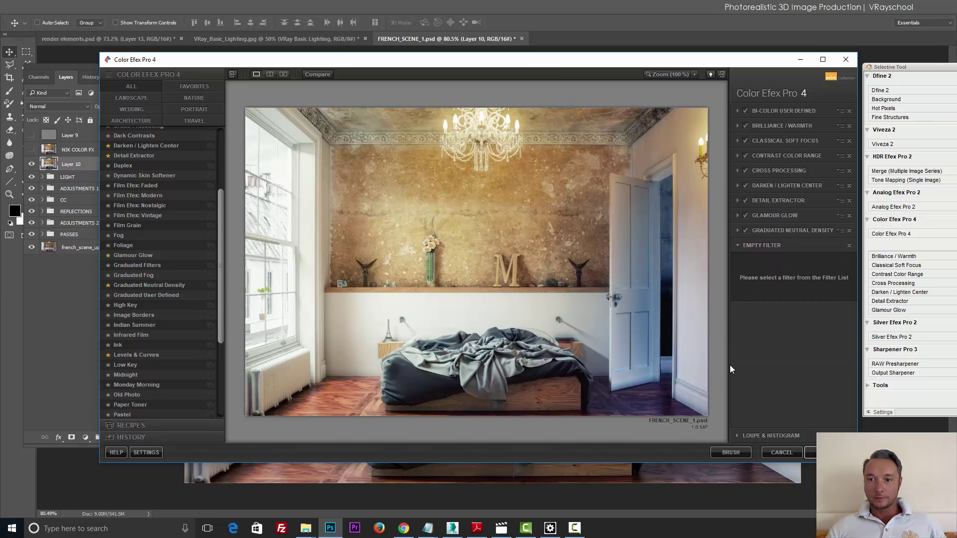
pyautogui.click(143, 355)
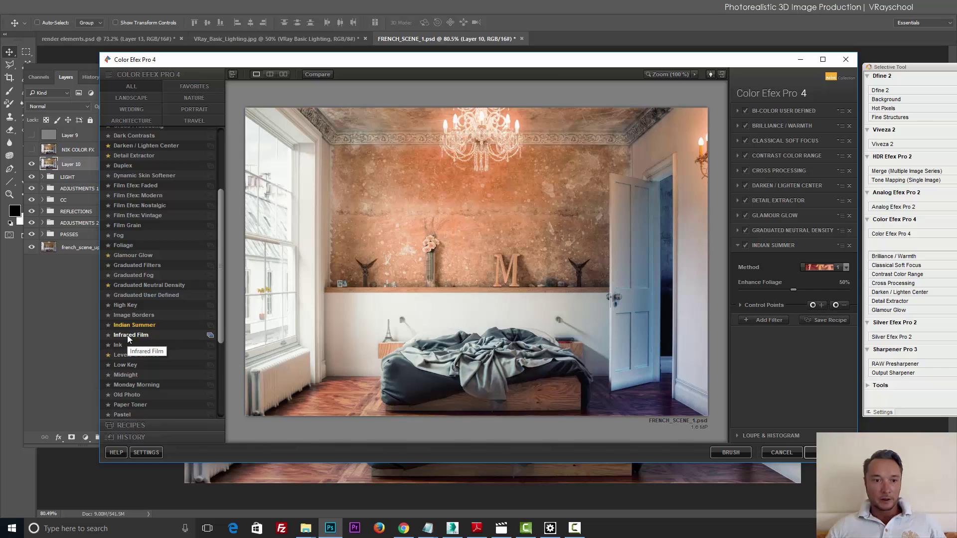
pyautogui.click(127, 335)
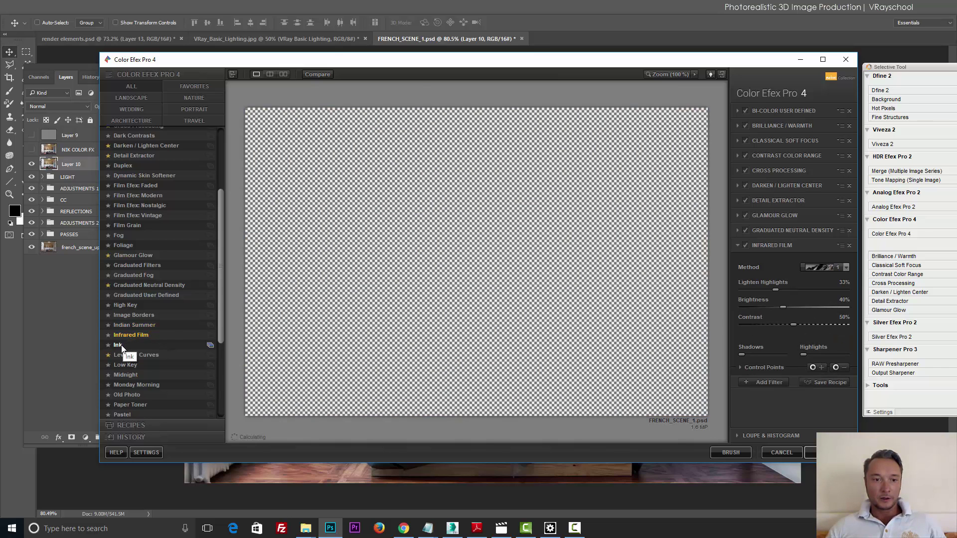
pyautogui.click(122, 347)
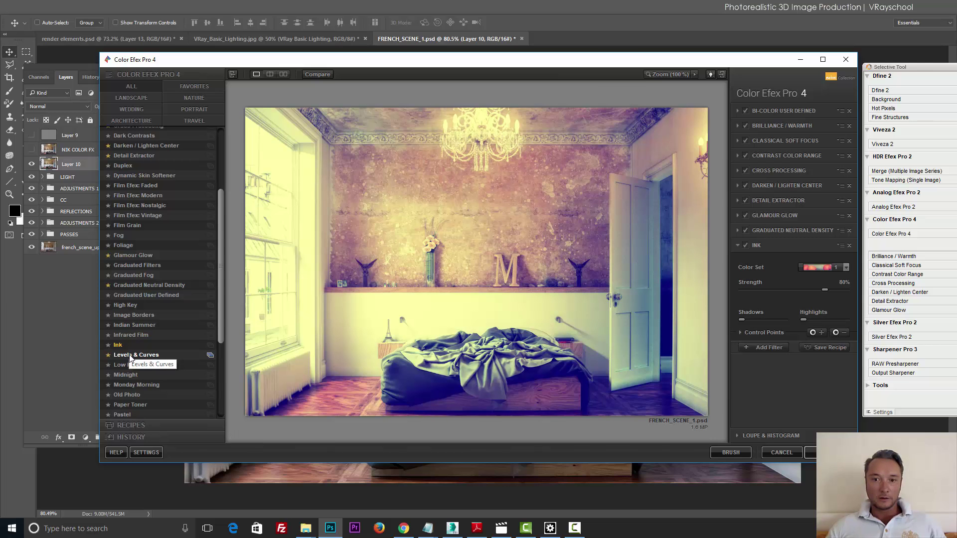
pyautogui.click(129, 355)
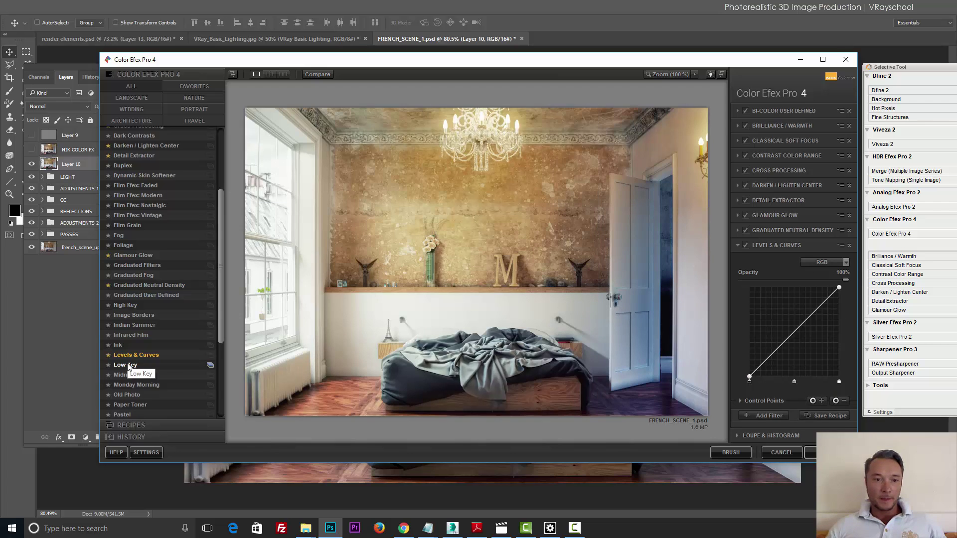
# - Place several points along the RGB curve of Levels & Curves, keeping it close to the diagonal, and compare the filter on and off
pyautogui.moveTo(766, 360); pyautogui.dragTo(763, 363)
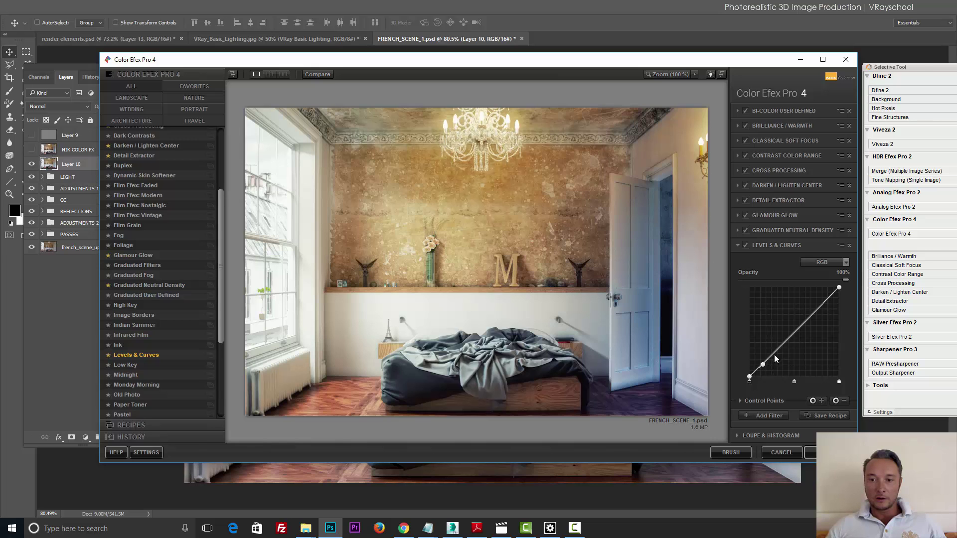
pyautogui.moveTo(776, 352); pyautogui.dragTo(776, 352)
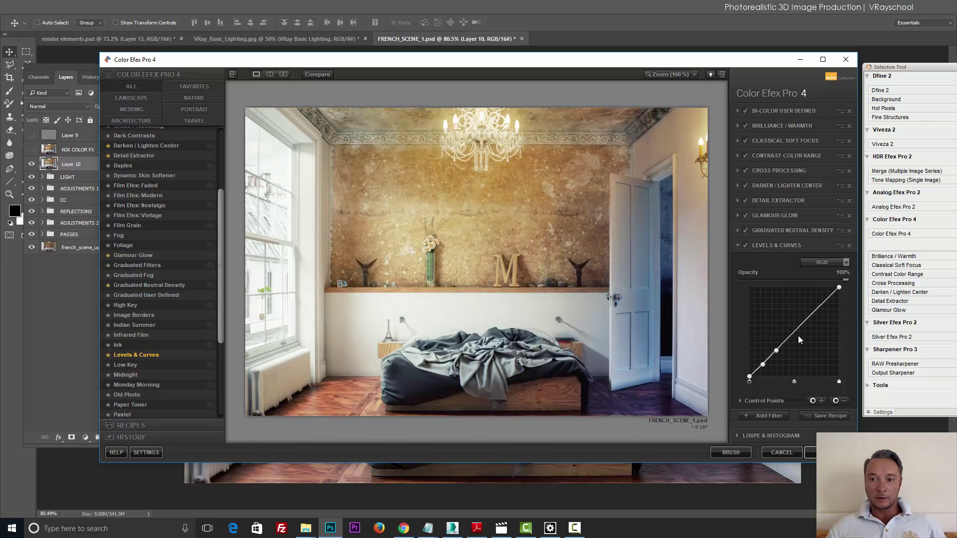
pyautogui.click(788, 338)
pyautogui.moveTo(789, 337); pyautogui.dragTo(789, 338)
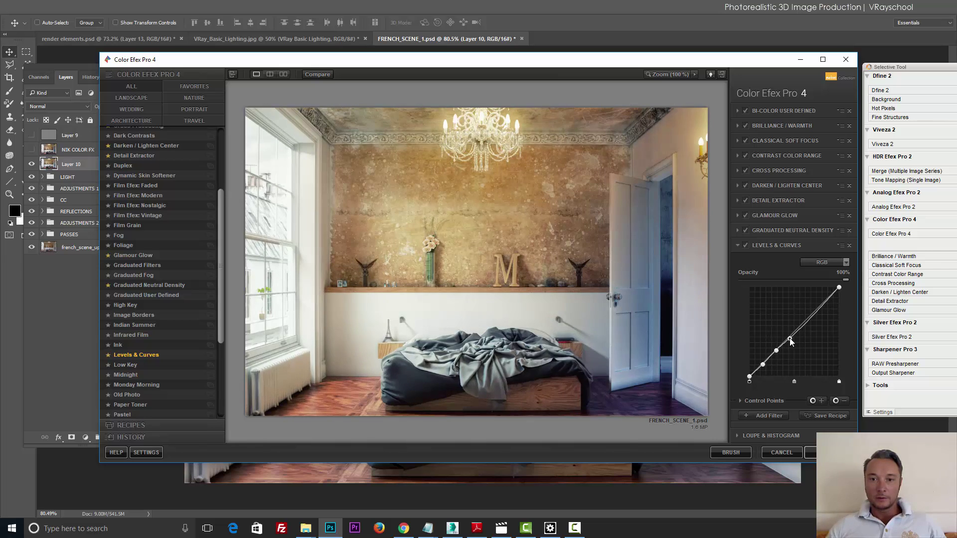
pyautogui.click(805, 321)
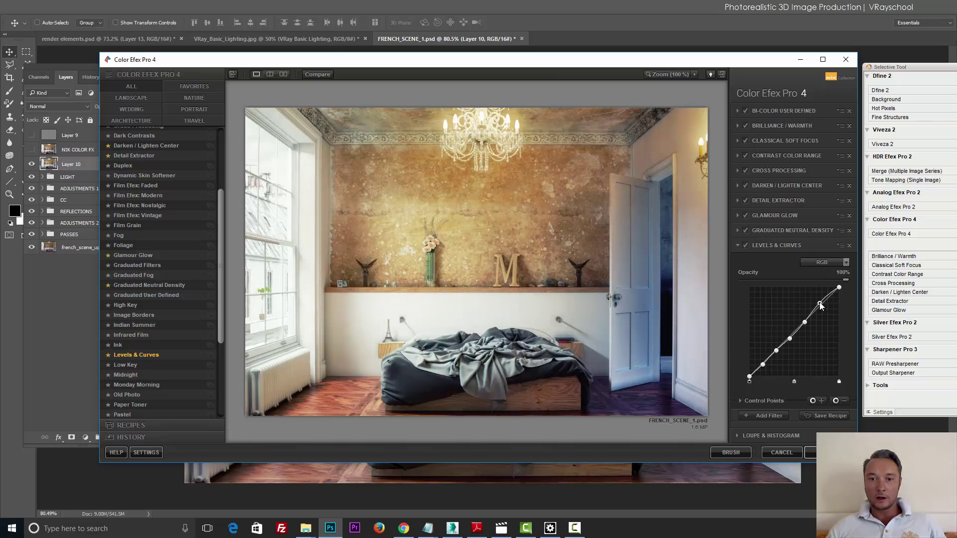
pyautogui.moveTo(820, 302); pyautogui.dragTo(822, 304)
pyautogui.click(831, 294)
pyautogui.click(746, 245)
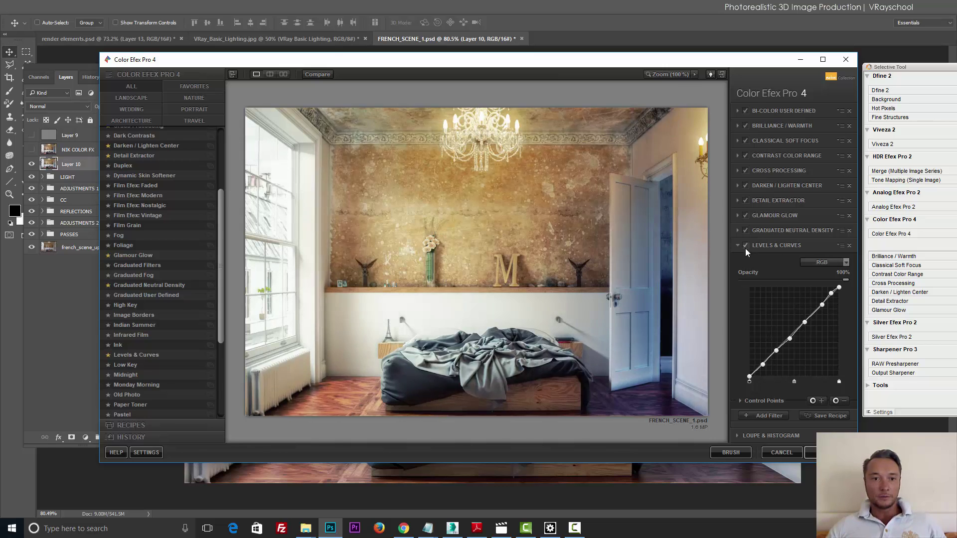
# - Add a new filter slot and try Low Key, Midnight and Monday Morning in it
pyautogui.click(774, 418)
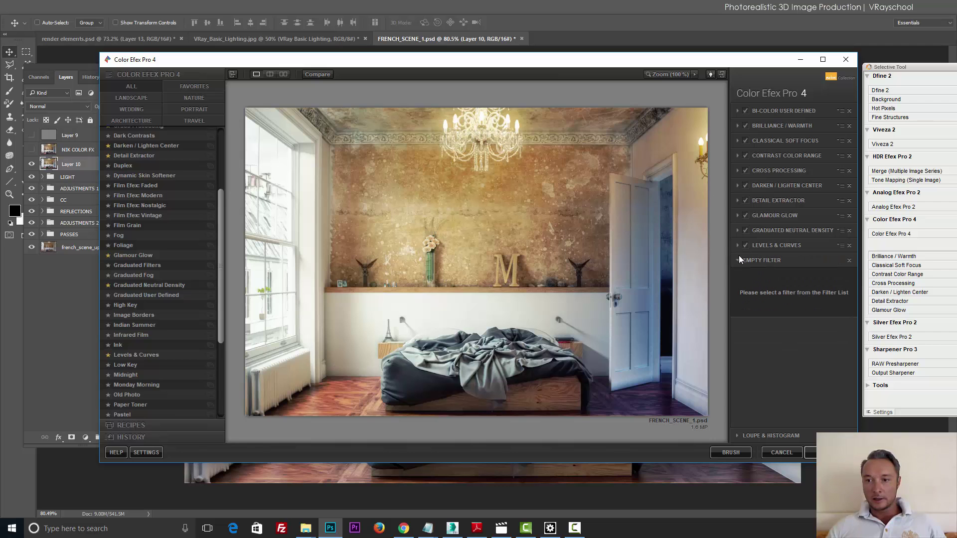
pyautogui.click(136, 357)
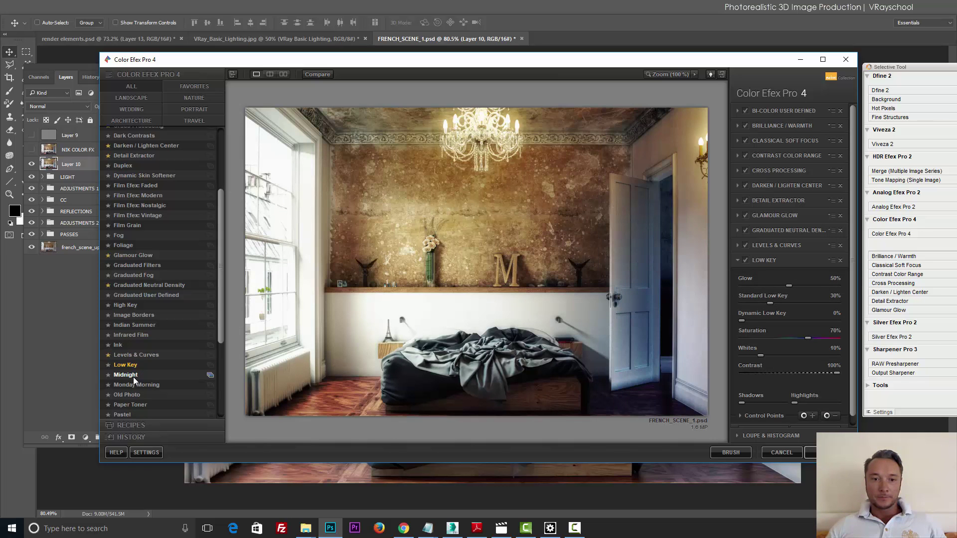
pyautogui.click(133, 377)
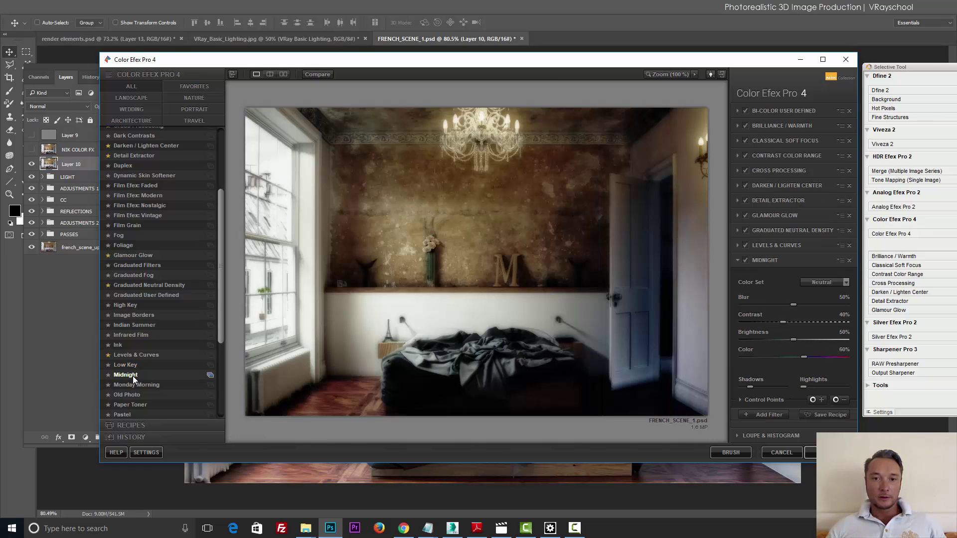
pyautogui.click(134, 390)
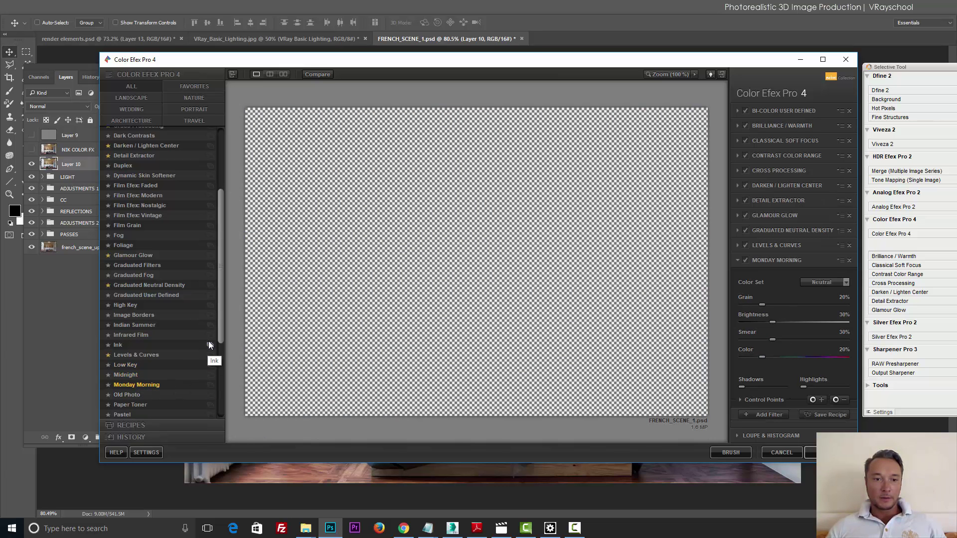
# - Try Old Photo, Paper Toner, Pastel and Photo Stylizer in the current filter slot
pyautogui.moveTo(225, 328); pyautogui.dragTo(216, 428)
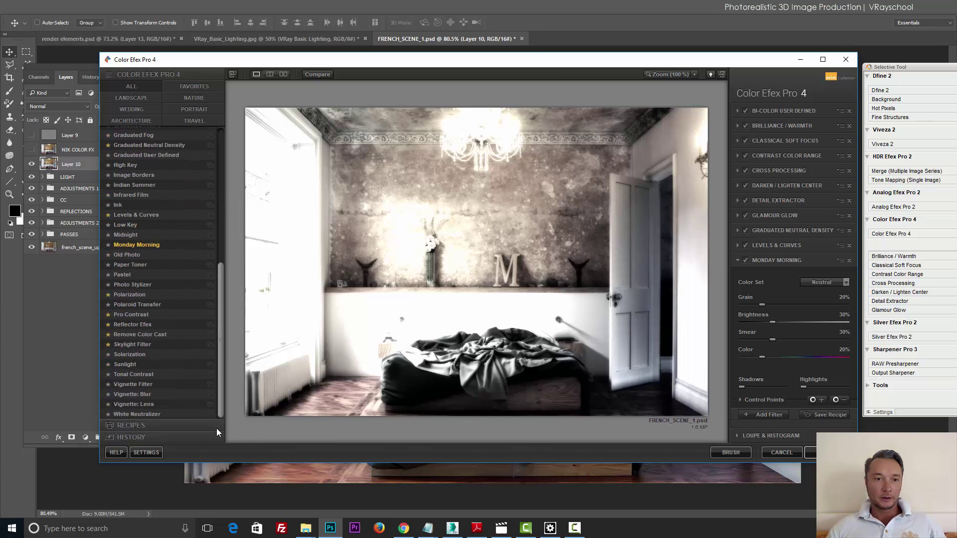
pyautogui.click(127, 257)
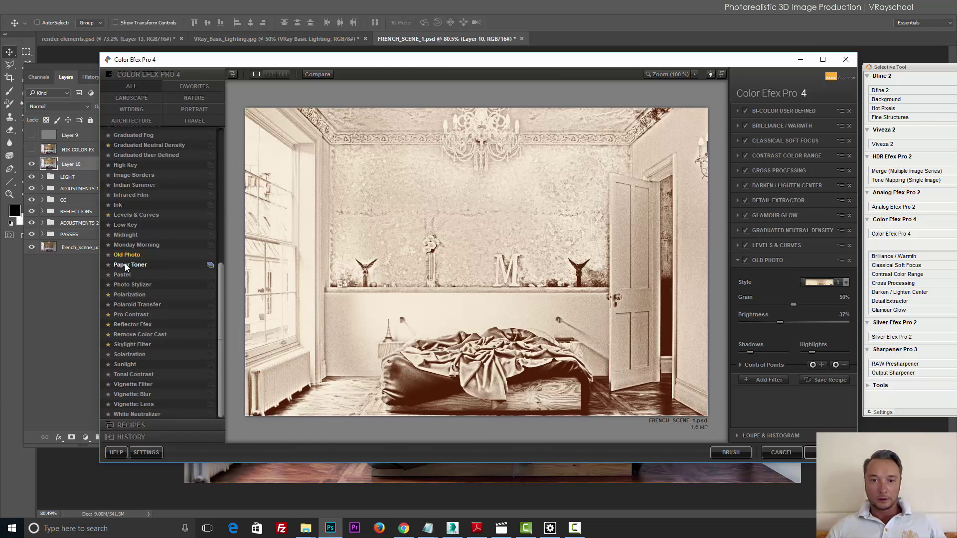
pyautogui.click(125, 265)
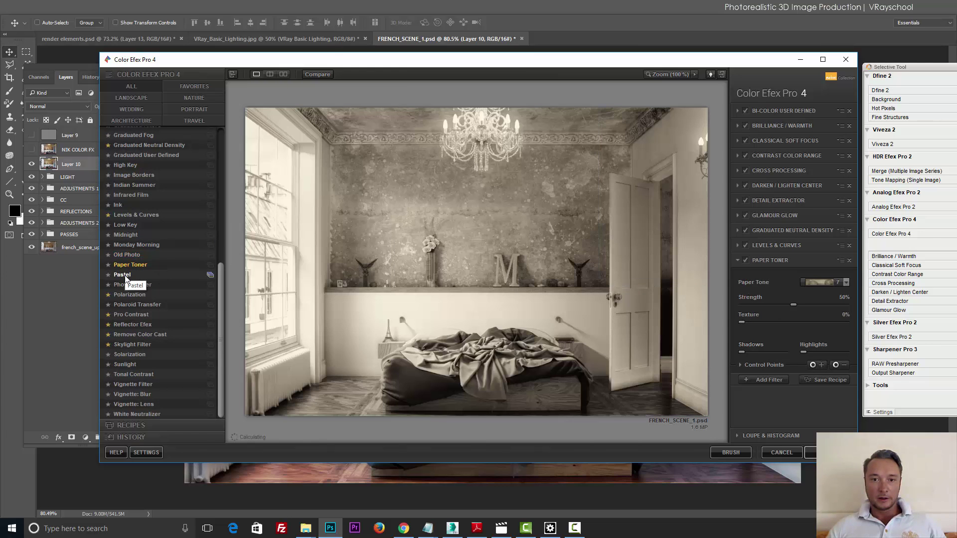
pyautogui.click(124, 275)
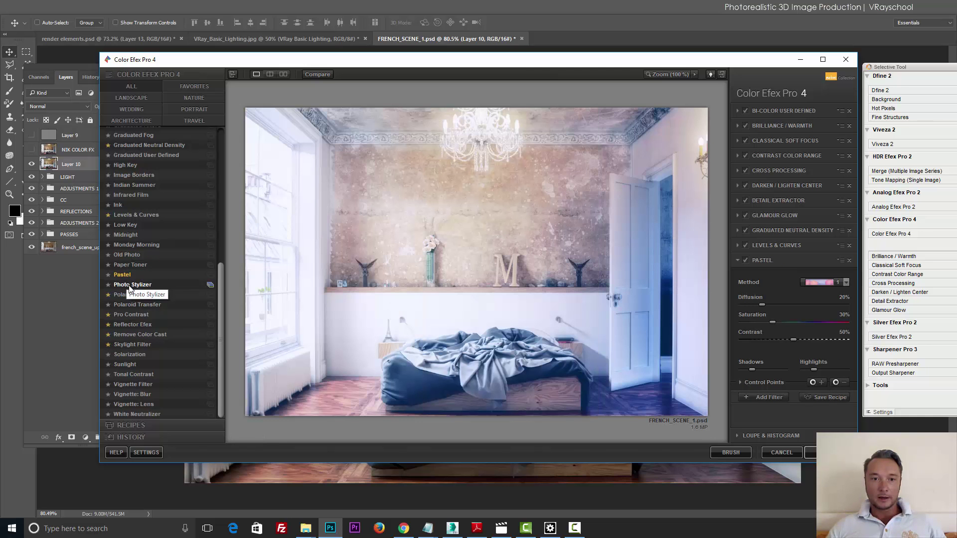
pyautogui.click(128, 286)
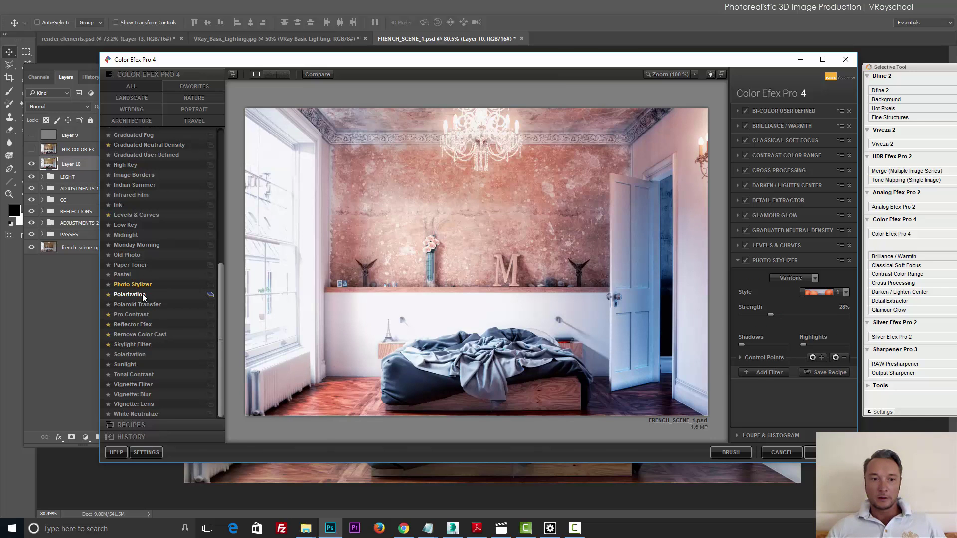
# - Apply Polarization in the current slot, set its rotation to 53°, raise its strength and compare the effect on and off
pyautogui.click(142, 294)
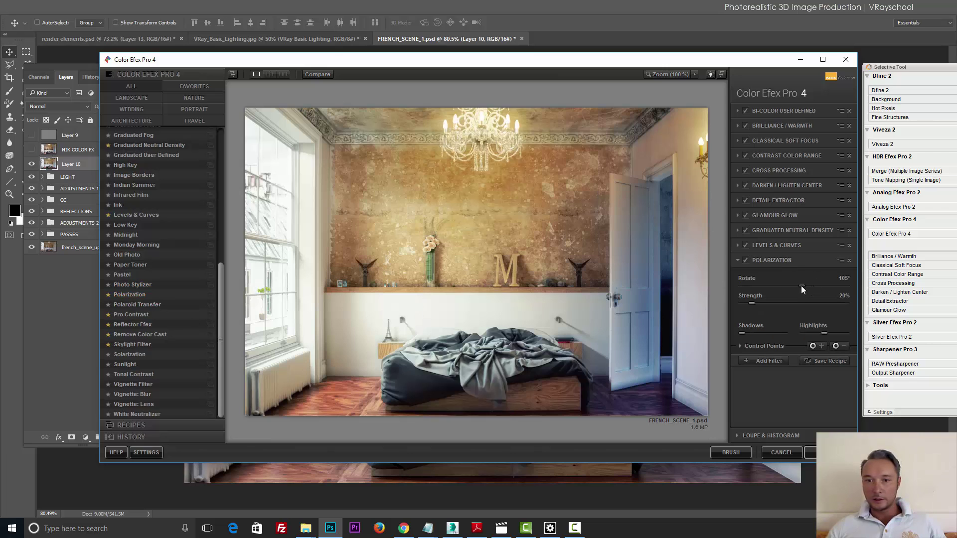
pyautogui.moveTo(802, 286); pyautogui.dragTo(753, 285)
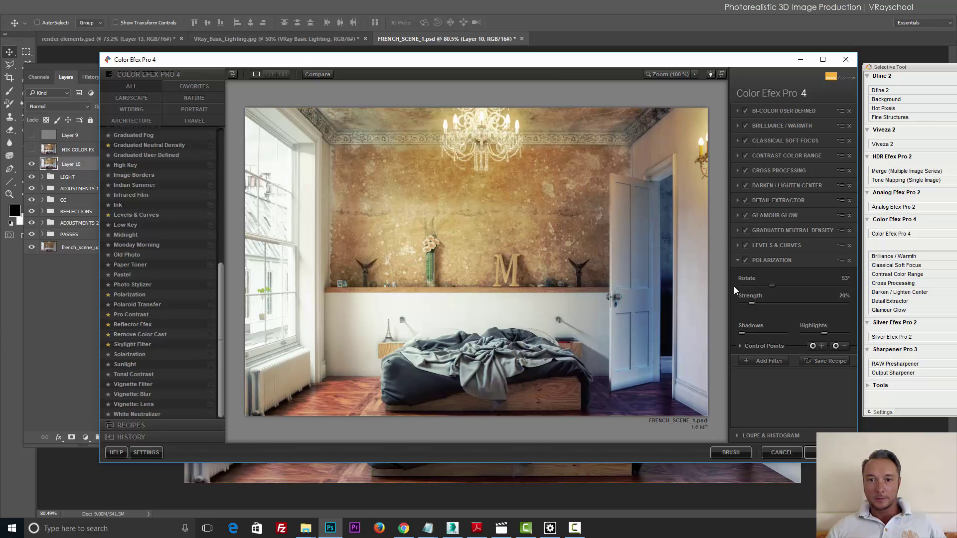
pyautogui.moveTo(755, 304); pyautogui.dragTo(782, 304)
pyautogui.click(746, 260)
# - Add a Pro Contrast filter with Correct Color Cast at 8%, Correct Contrast at 3% and Dynamic Contrast at 4%
pyautogui.click(763, 362)
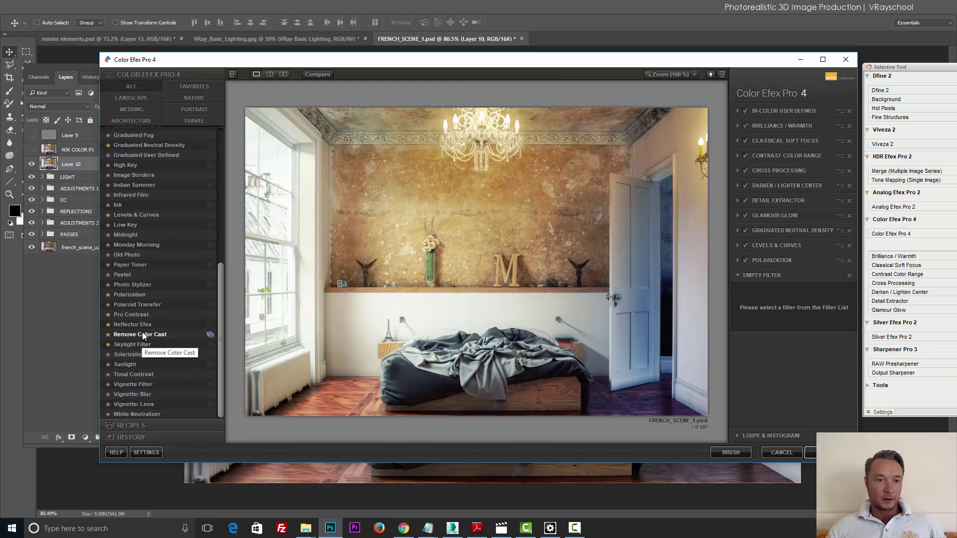
pyautogui.click(145, 309)
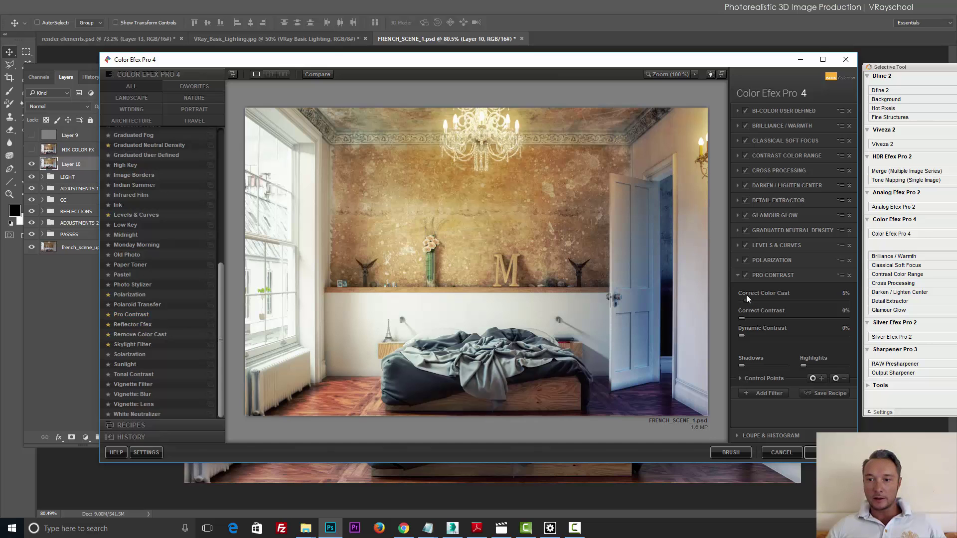
pyautogui.click(747, 244)
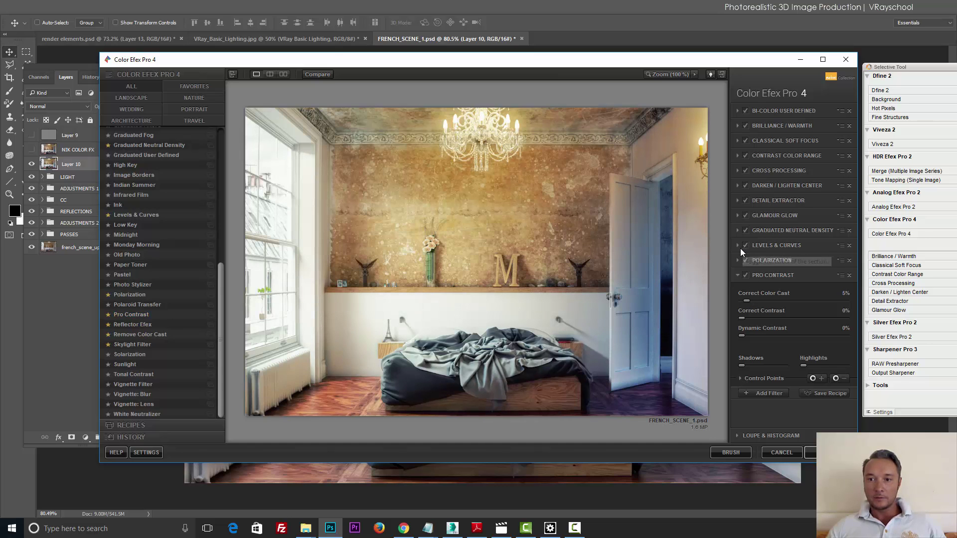
pyautogui.click(749, 335)
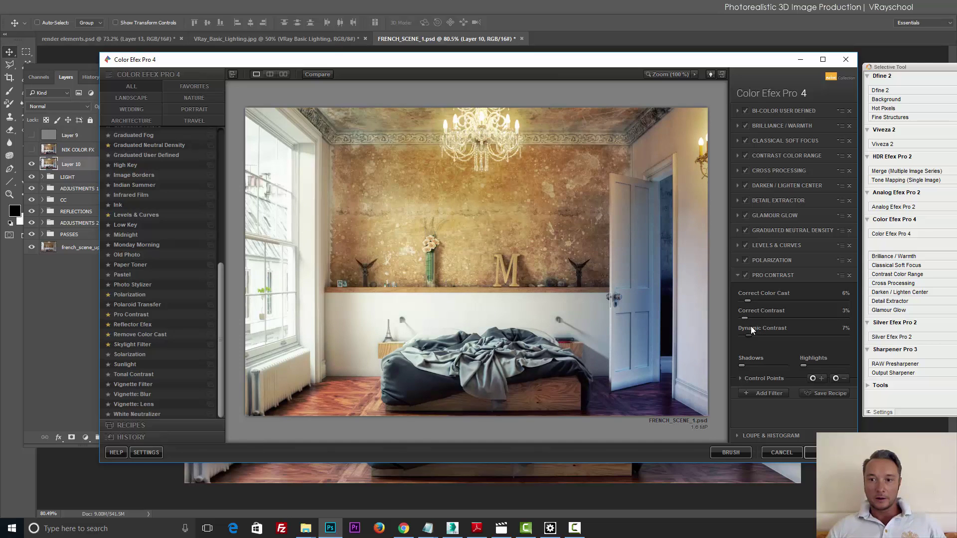
pyautogui.moveTo(747, 300); pyautogui.dragTo(775, 297)
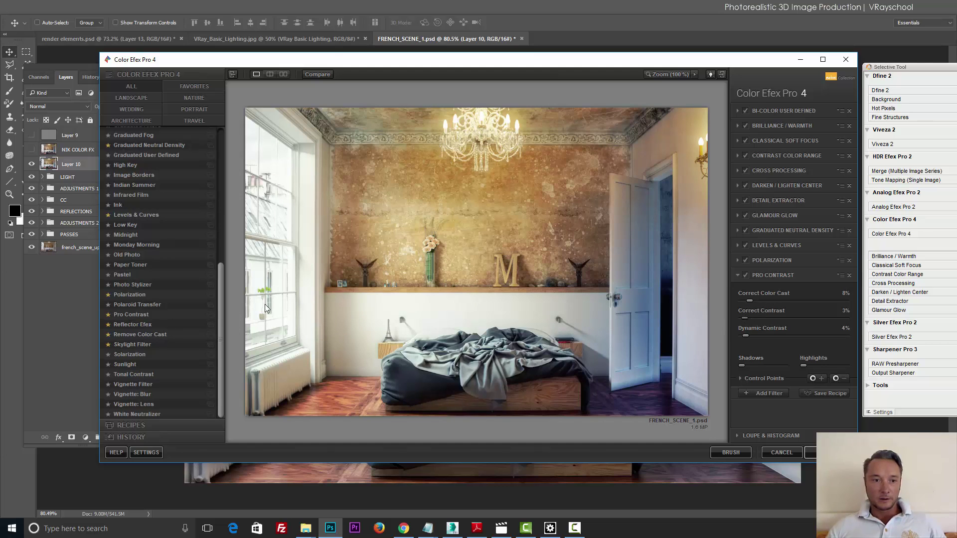
# - Add a Gold Reflector Efex filter with light intensity 23%, light falloff 42%, position 16% and source direction 33°
pyautogui.click(759, 394)
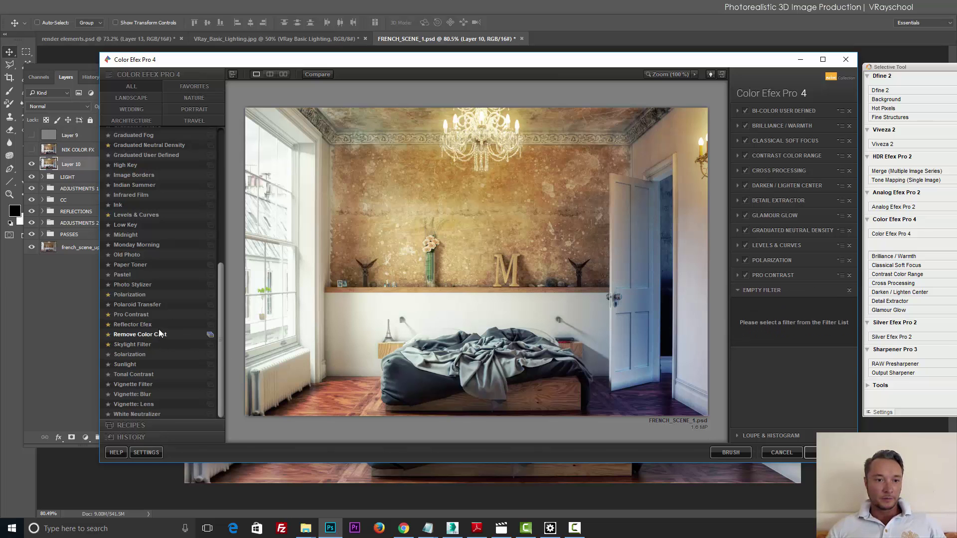
pyautogui.click(149, 326)
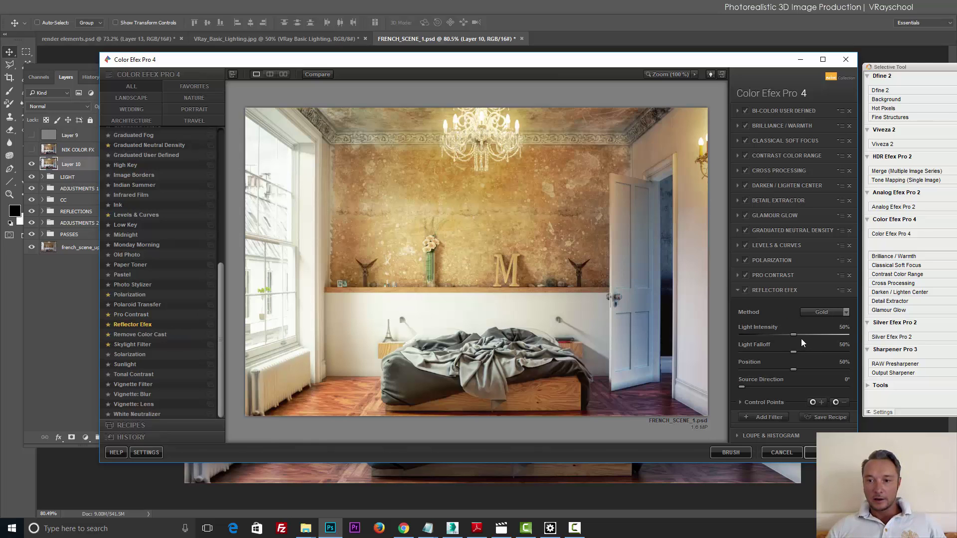
pyautogui.moveTo(793, 335); pyautogui.dragTo(778, 334)
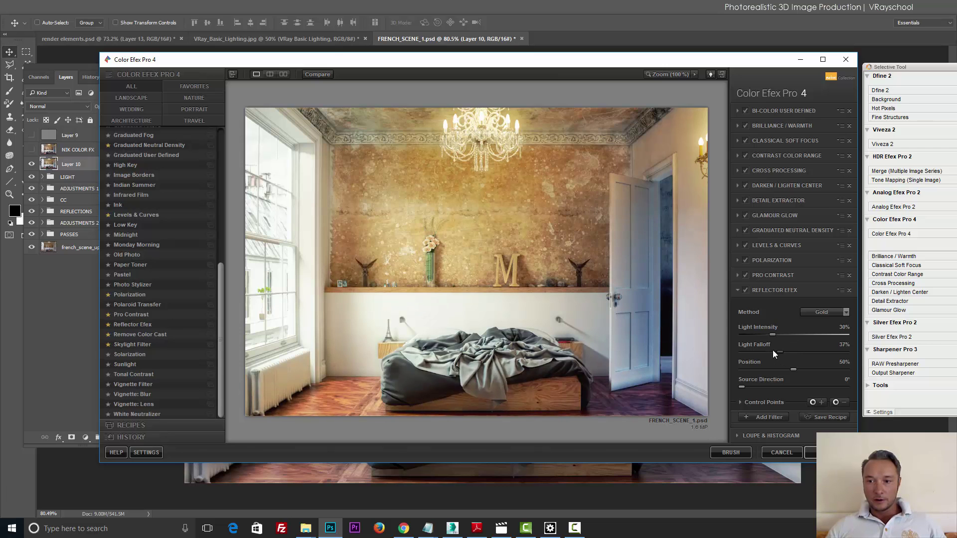
pyautogui.moveTo(793, 369); pyautogui.dragTo(753, 368)
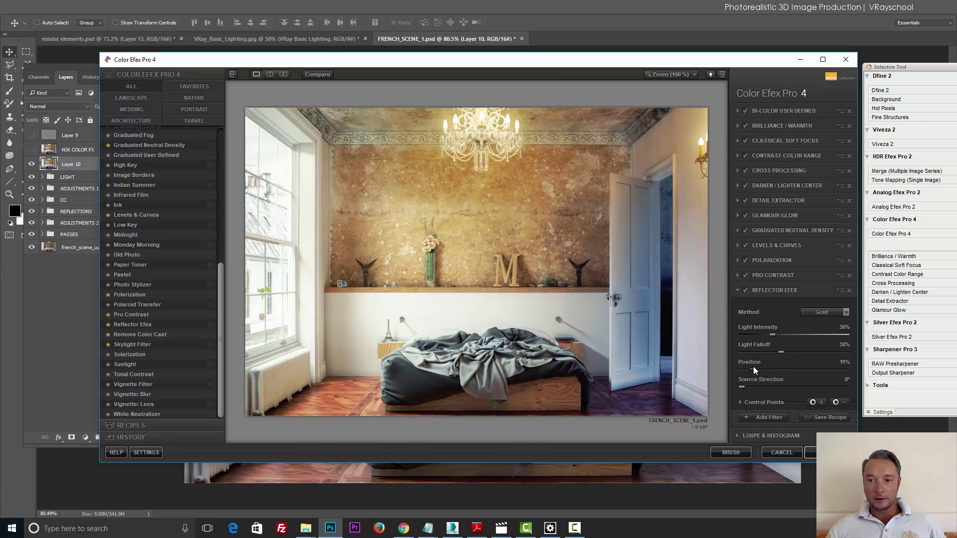
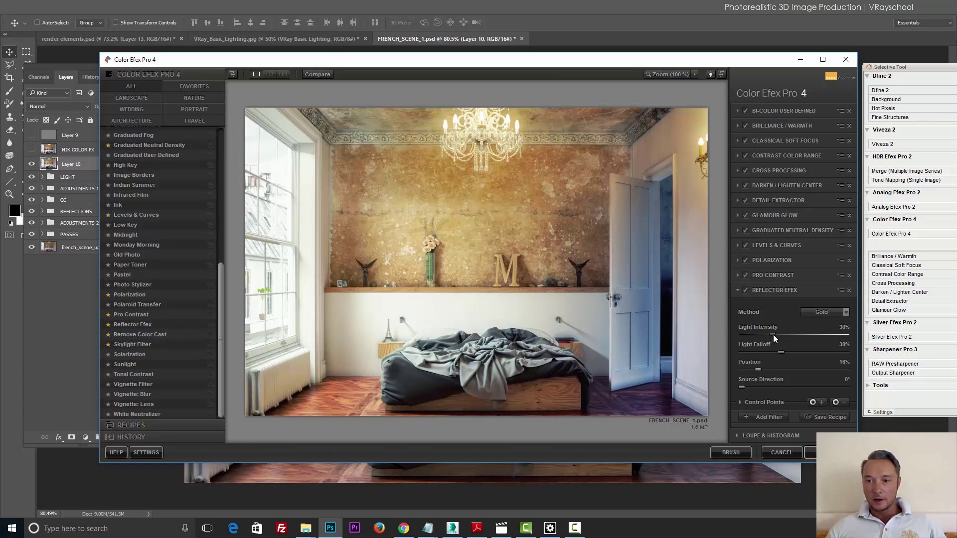
pyautogui.moveTo(774, 336); pyautogui.dragTo(741, 332)
pyautogui.moveTo(778, 351); pyautogui.dragTo(784, 352)
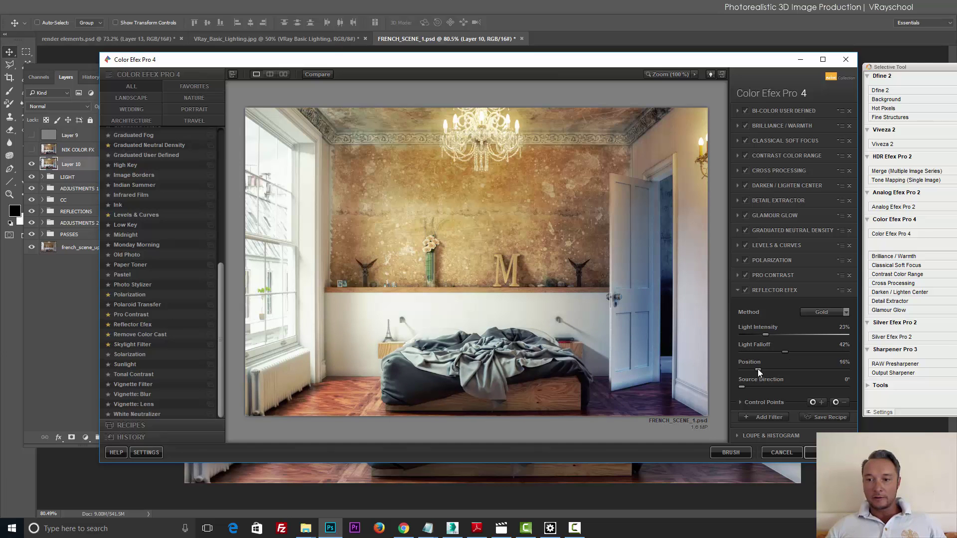
pyautogui.moveTo(746, 386)
pyautogui.mouseDown()
pyautogui.moveTo(772, 387)
pyautogui.moveTo(736, 384)
pyautogui.moveTo(757, 389)
pyautogui.moveTo(752, 382)
pyautogui.mouseUp()
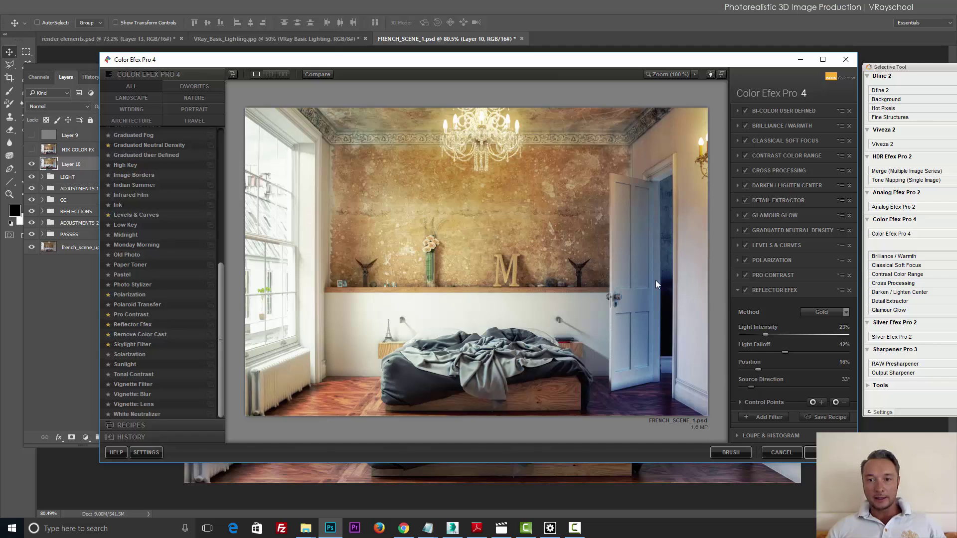
# - Lower the overall opacity of the Reflector Efex filter to 72% in its control point settings
pyautogui.click(740, 403)
pyautogui.scroll(-2, 806, 364)
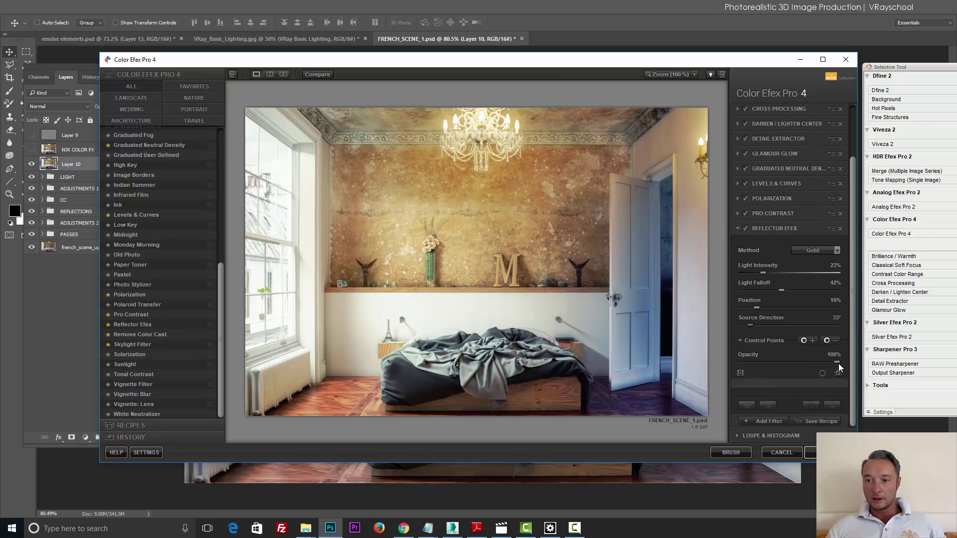
pyautogui.moveTo(837, 363); pyautogui.dragTo(809, 362)
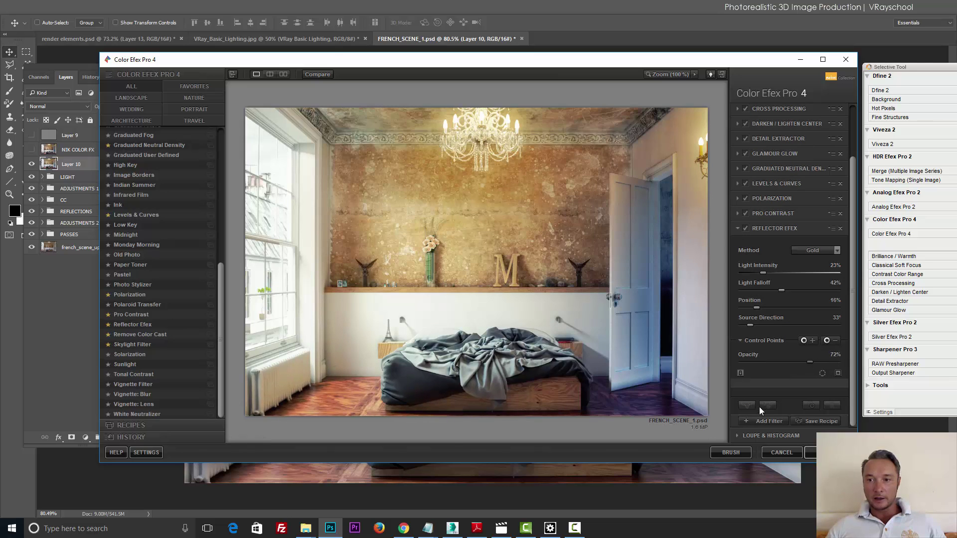
# - Add a Remove Color Cast filter with its strength set to 17%, and open another empty filter slot
pyautogui.click(759, 421)
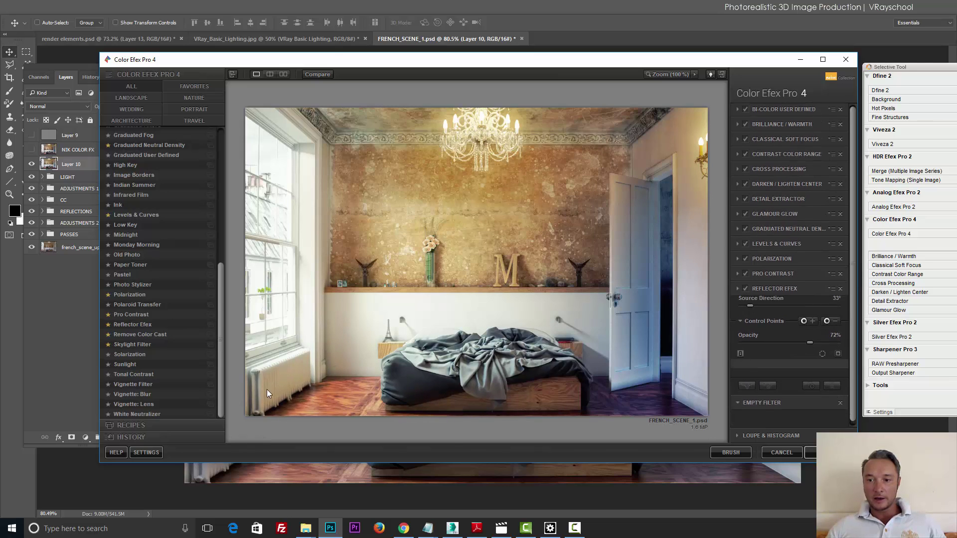
pyautogui.click(146, 339)
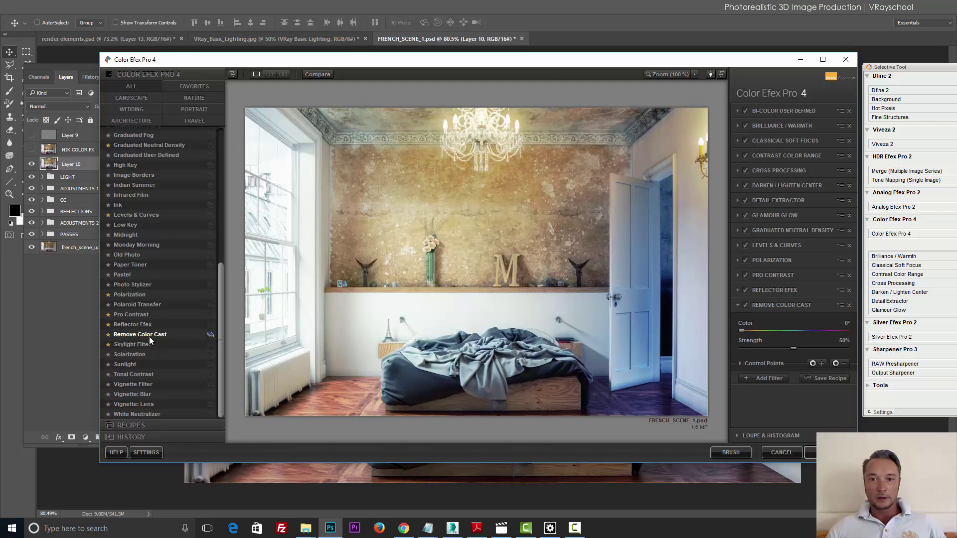
pyautogui.moveTo(796, 349); pyautogui.dragTo(758, 351)
pyautogui.moveTo(755, 340); pyautogui.dragTo(760, 340)
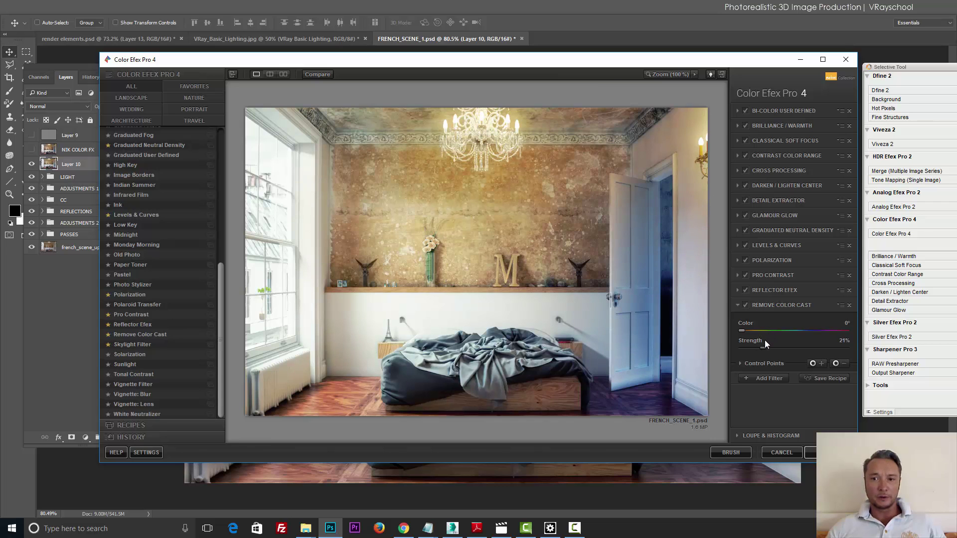
pyautogui.moveTo(767, 346); pyautogui.dragTo(750, 343)
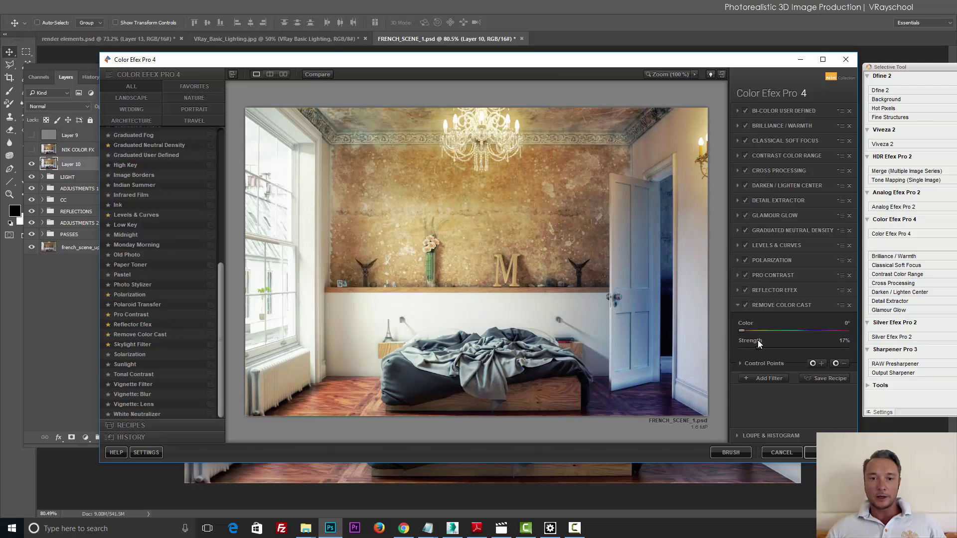
pyautogui.click(752, 378)
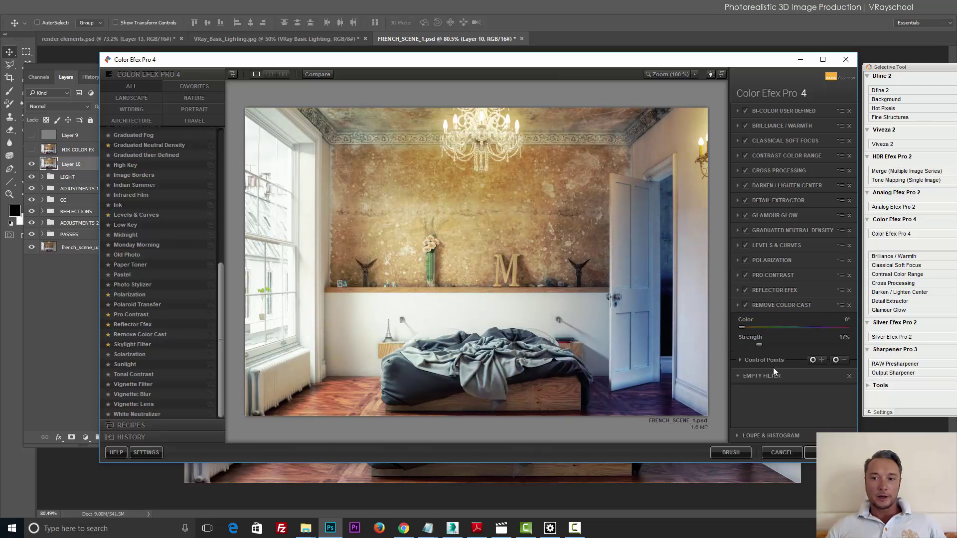
# - Try a Skylight Filter with its strength lowered close to 0%, and open another empty filter slot
pyautogui.click(143, 347)
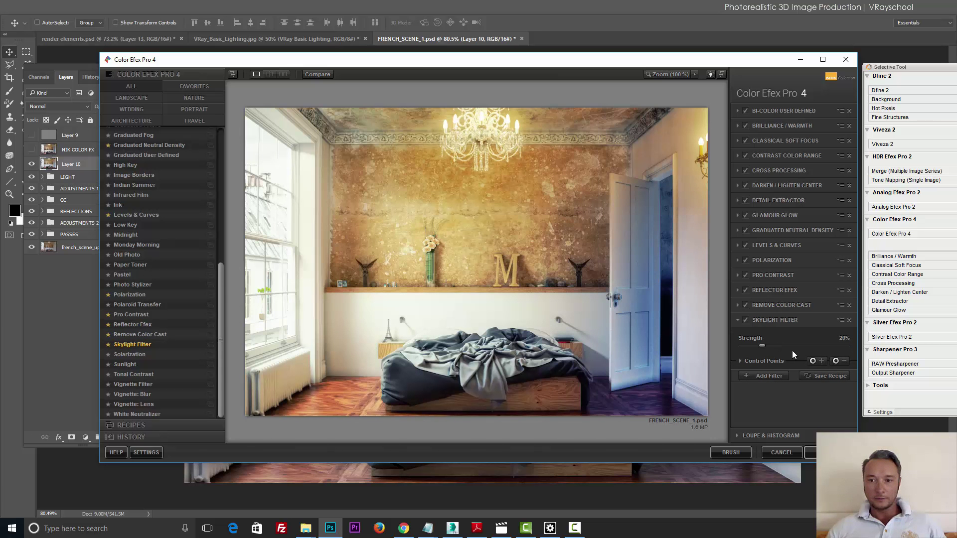
pyautogui.moveTo(763, 346); pyautogui.dragTo(737, 347)
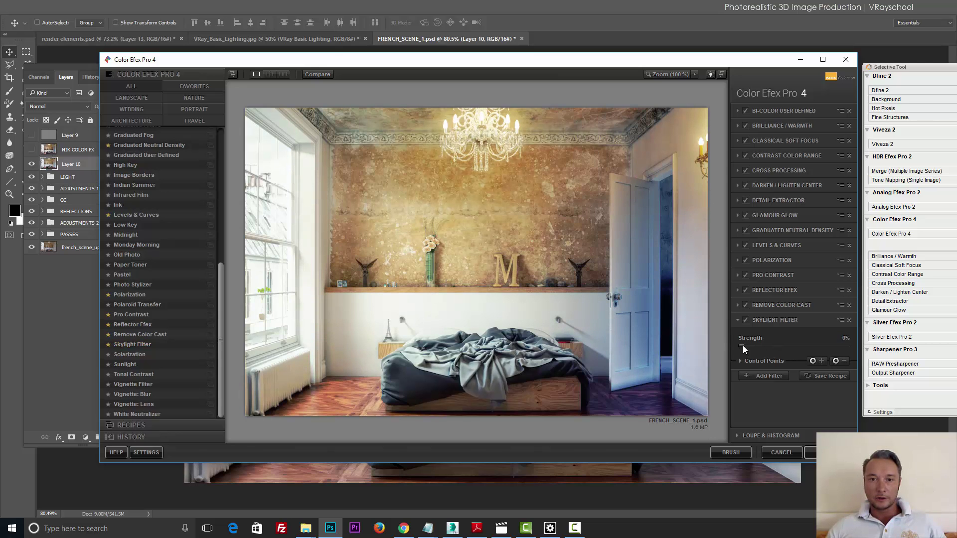
pyautogui.moveTo(746, 345); pyautogui.dragTo(746, 345)
pyautogui.click(768, 376)
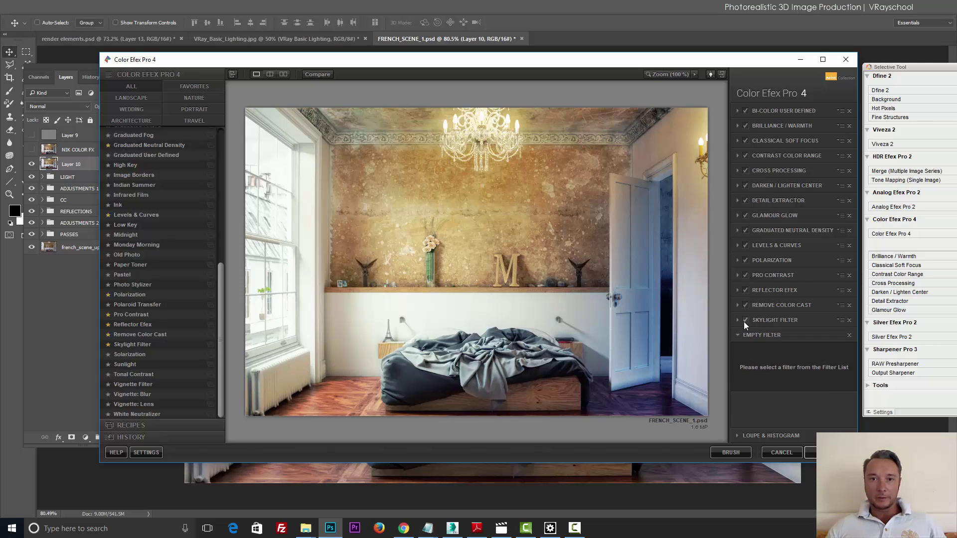
# - Try a Sunlight filter with light strength 37%, light temperature 5345K, brightness 18%, contrast 21% and saturation -9%
pyautogui.click(128, 364)
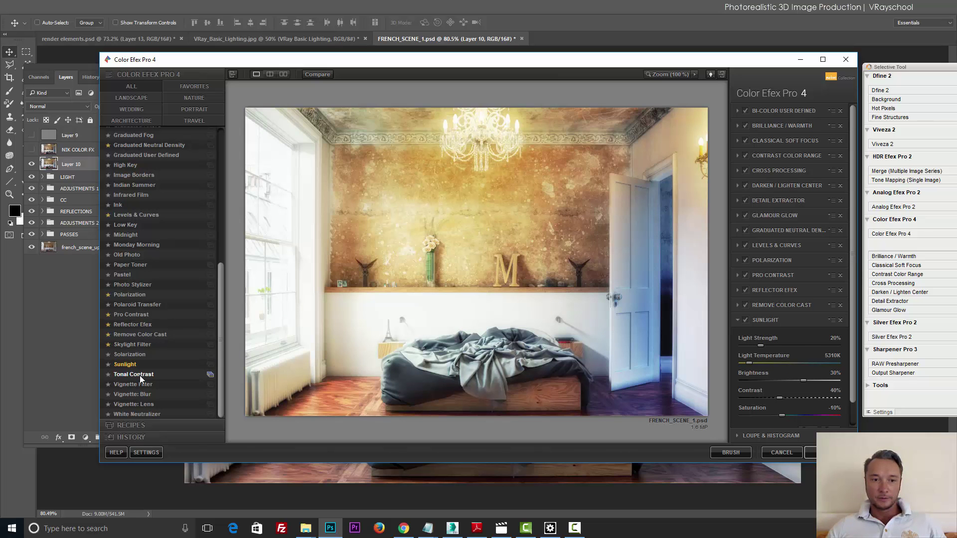
pyautogui.click(140, 376)
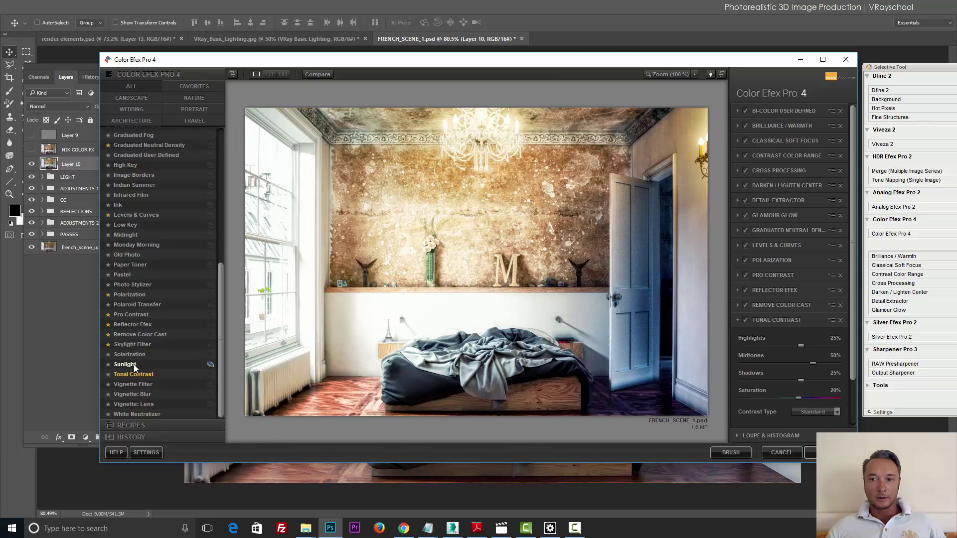
pyautogui.click(133, 363)
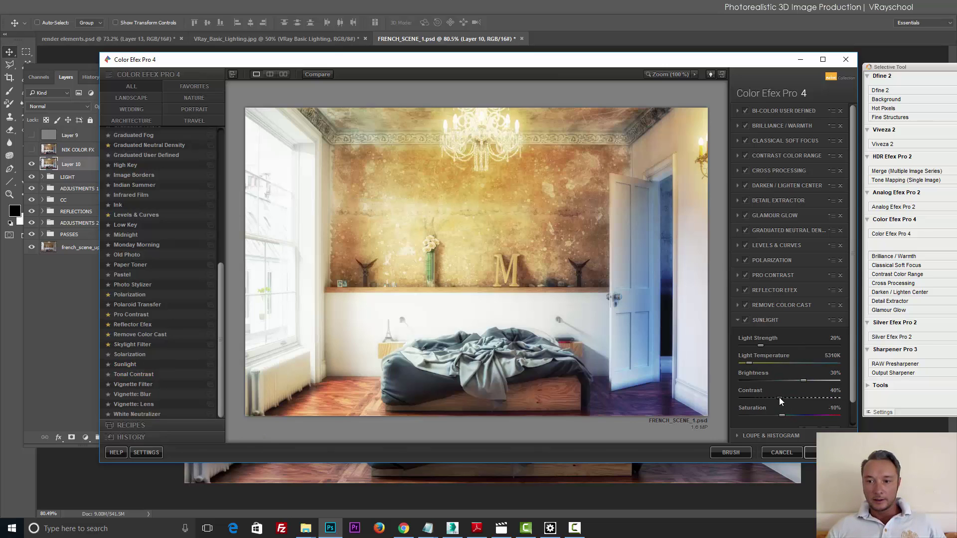
pyautogui.moveTo(780, 397); pyautogui.dragTo(795, 415)
pyautogui.moveTo(805, 381); pyautogui.dragTo(779, 378)
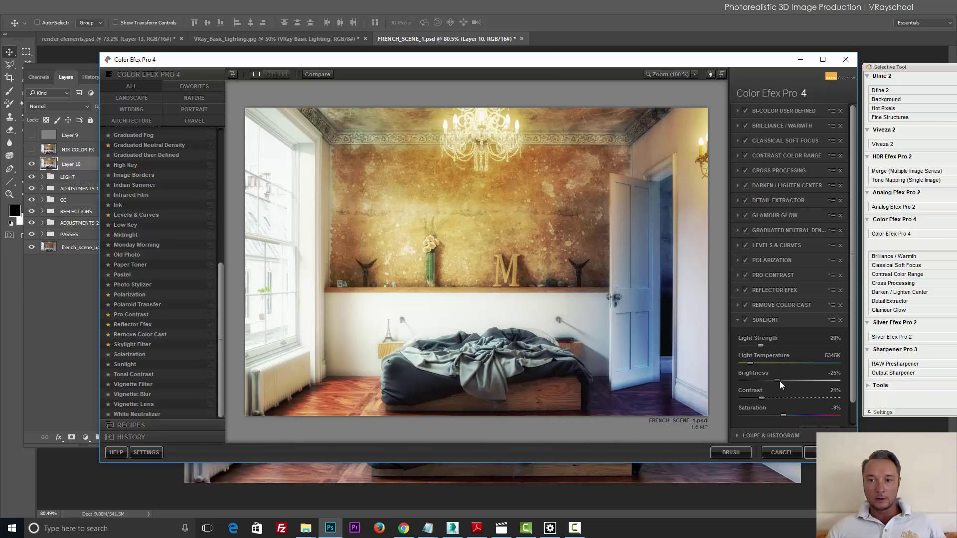
pyautogui.moveTo(795, 380); pyautogui.dragTo(801, 378)
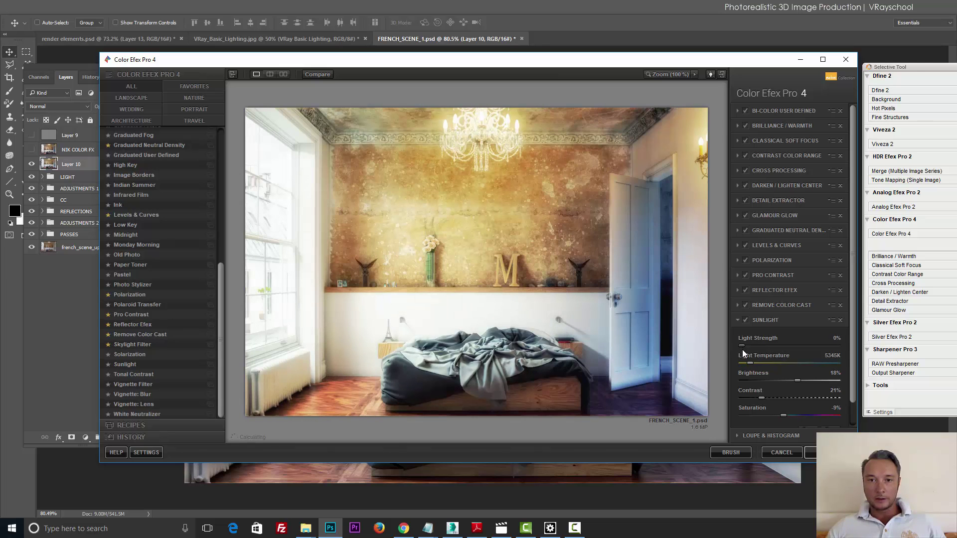
pyautogui.moveTo(743, 346); pyautogui.dragTo(779, 346)
pyautogui.scroll(-1, 847, 389)
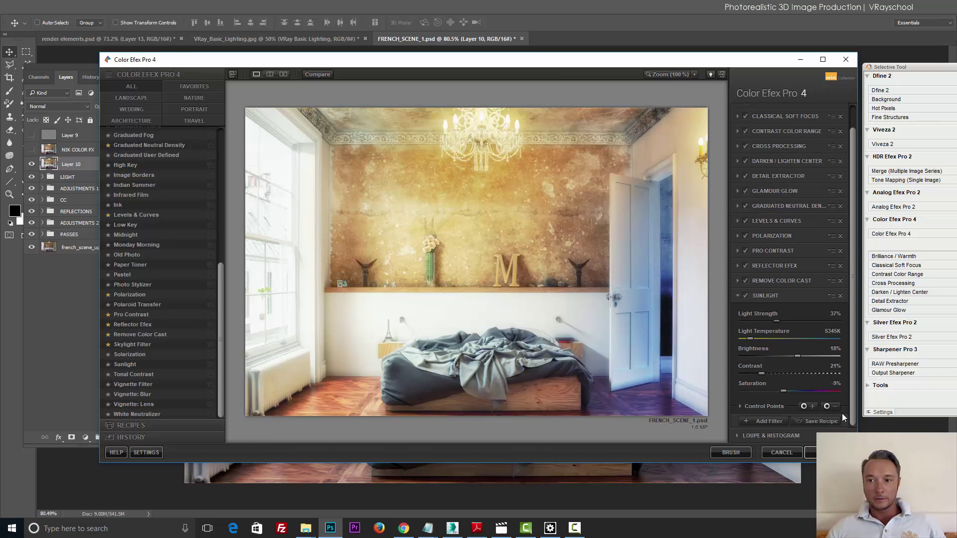
# - Lower the Sunlight filter's overall opacity to 14% in its control point settings and compare the image with the filter off and on
pyautogui.click(741, 405)
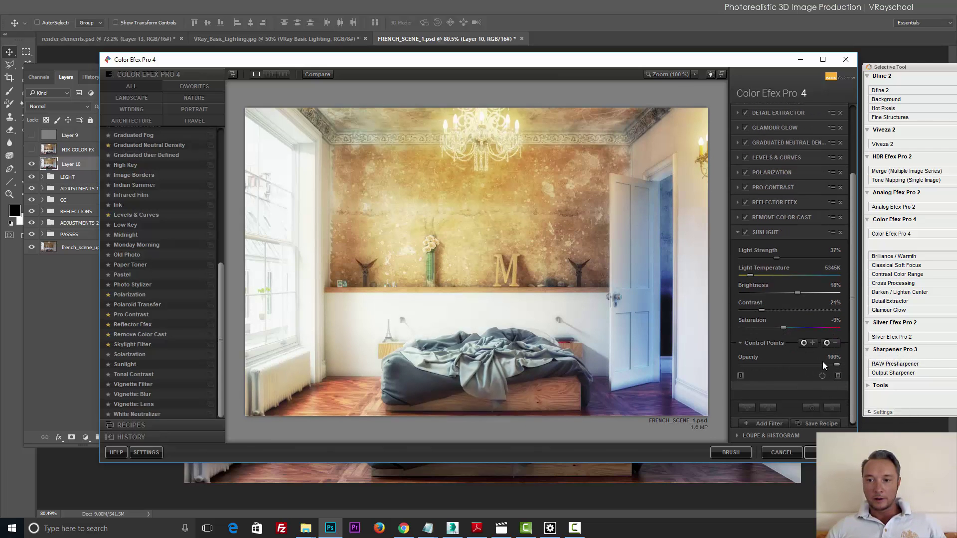
pyautogui.moveTo(814, 366); pyautogui.dragTo(756, 365)
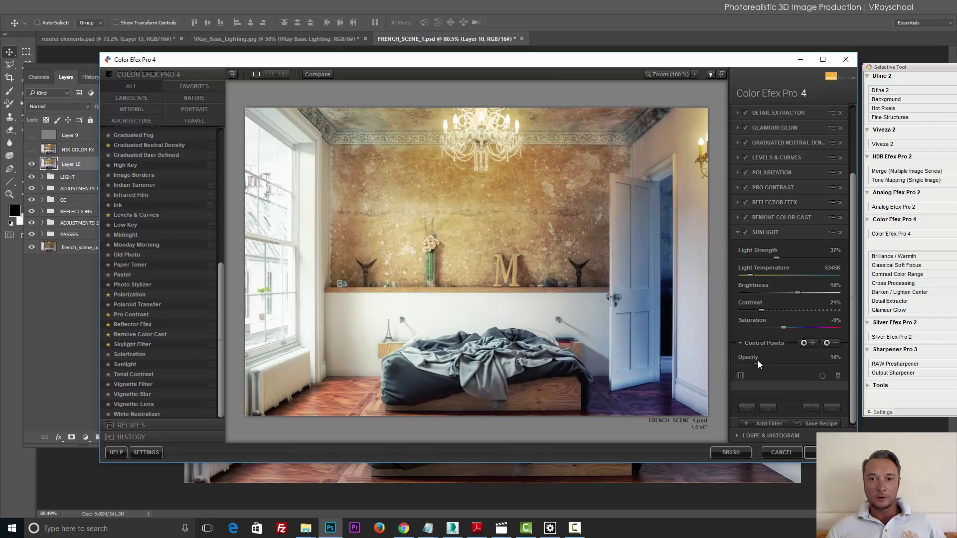
pyautogui.moveTo(747, 366); pyautogui.dragTo(756, 365)
pyautogui.click(746, 233)
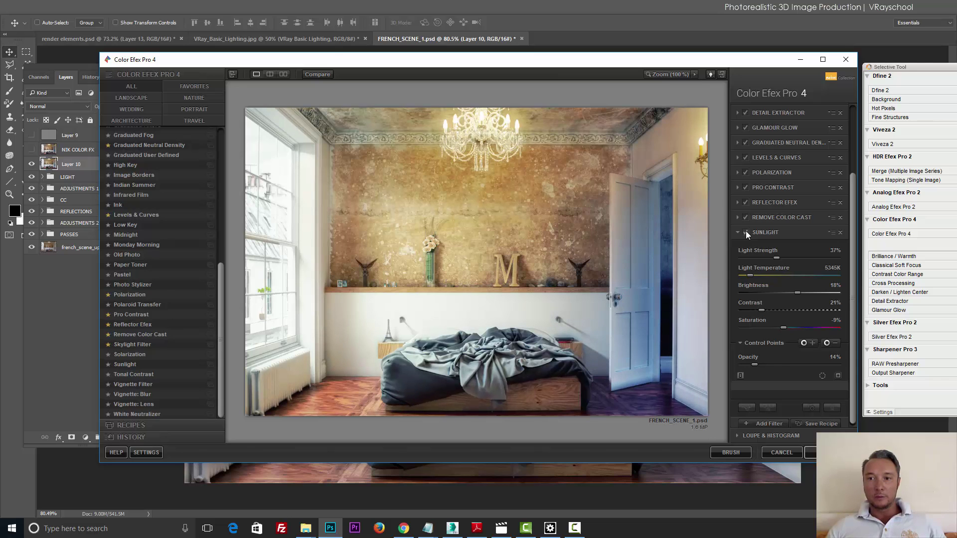
pyautogui.click(745, 233)
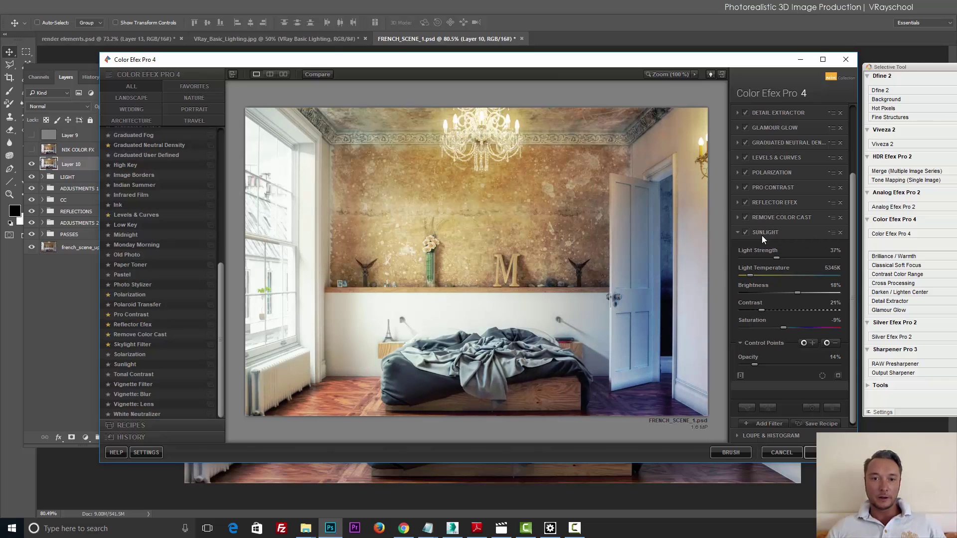
pyautogui.click(773, 425)
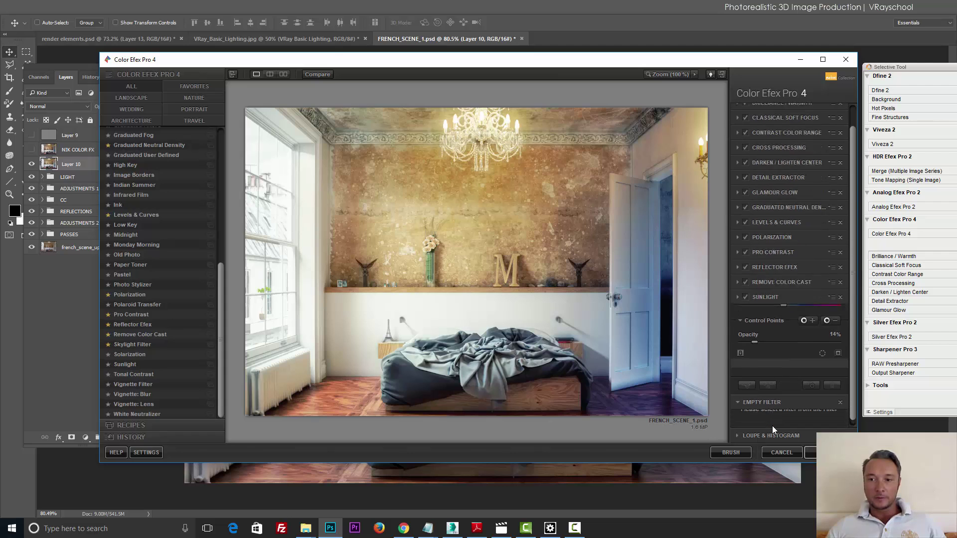
pyautogui.click(773, 320)
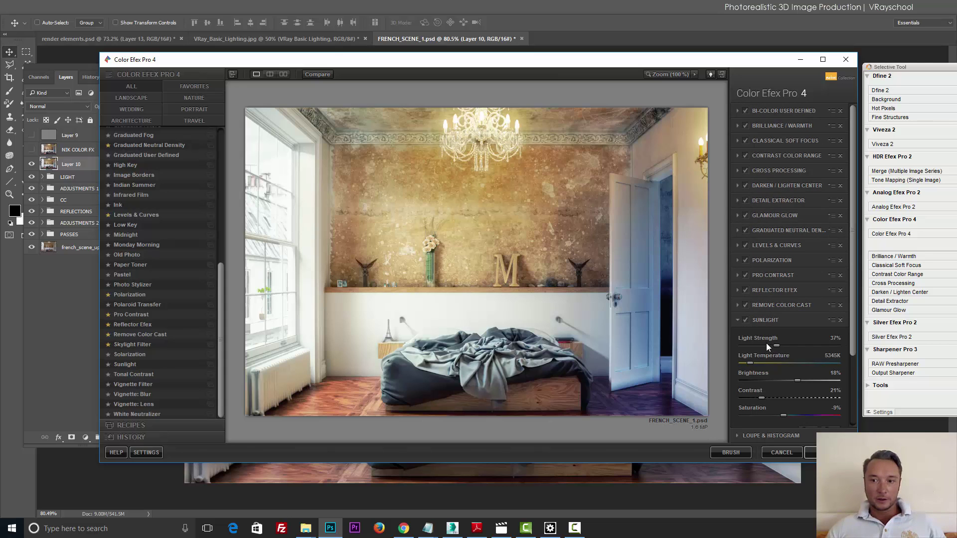
# - Preview Tonal Contrast and Vignette Filter in place of the Sunlight filter, and settle on Vignette: Lens
pyautogui.click(126, 375)
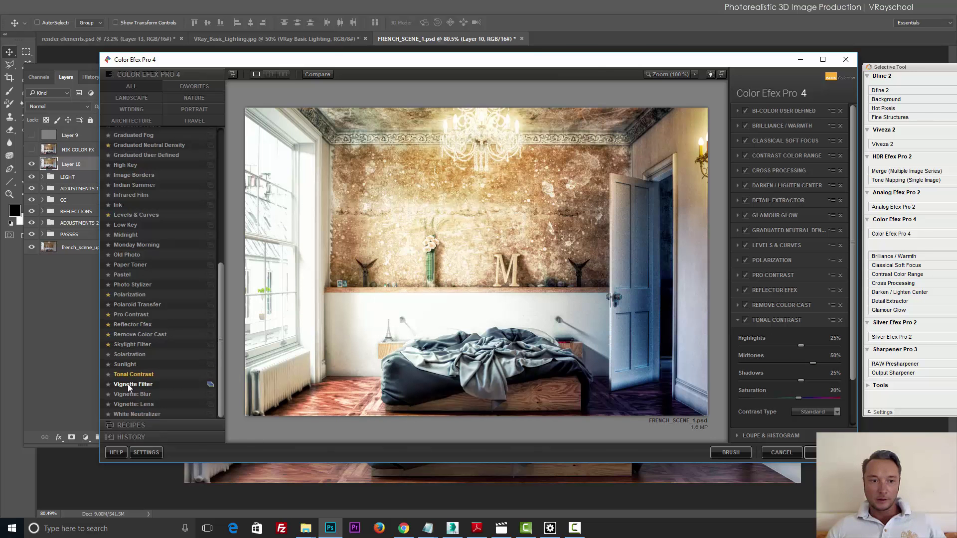
pyautogui.click(127, 384)
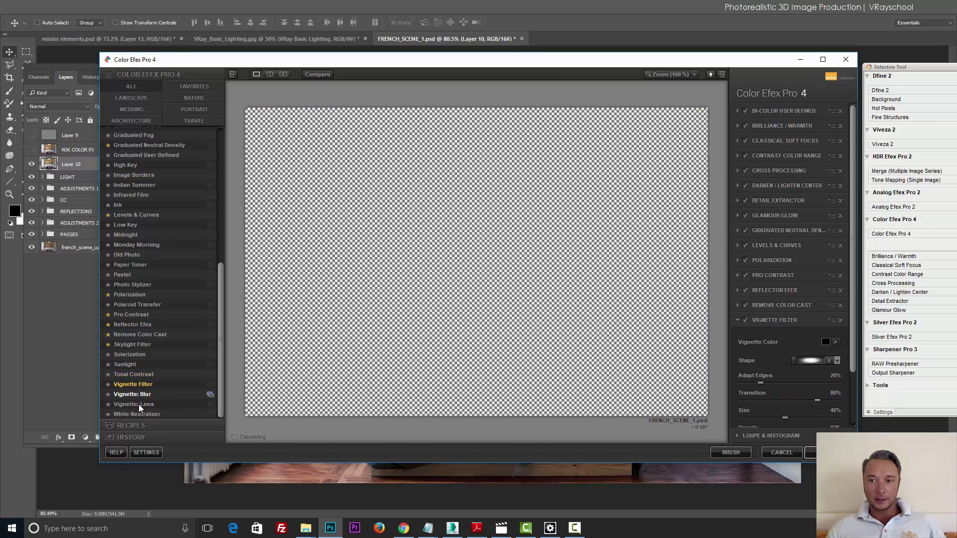
pyautogui.click(140, 405)
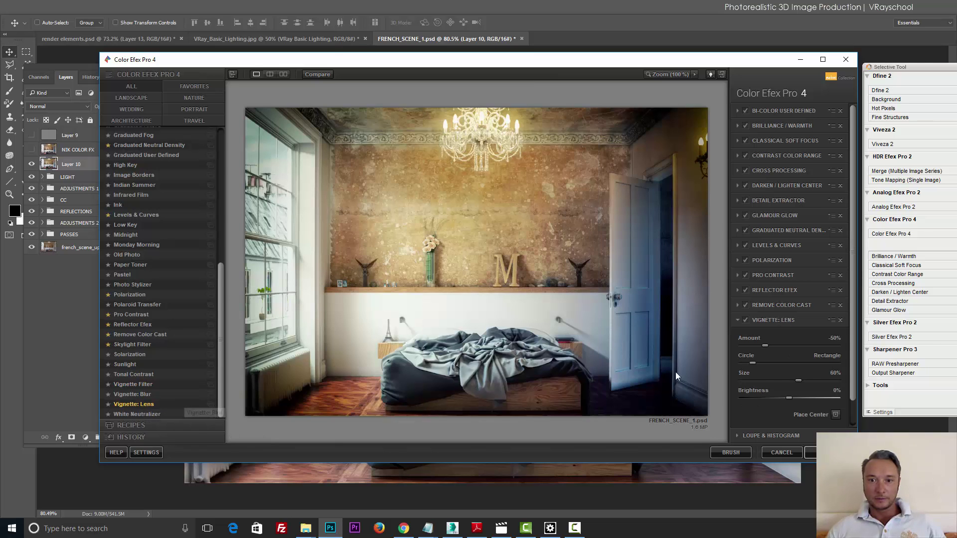
# - Set the Vignette: Lens amount to -14%, size to 35% and brightness to -1%, and open another empty filter slot
pyautogui.moveTo(798, 381); pyautogui.dragTo(761, 379)
pyautogui.moveTo(766, 345); pyautogui.dragTo(756, 345)
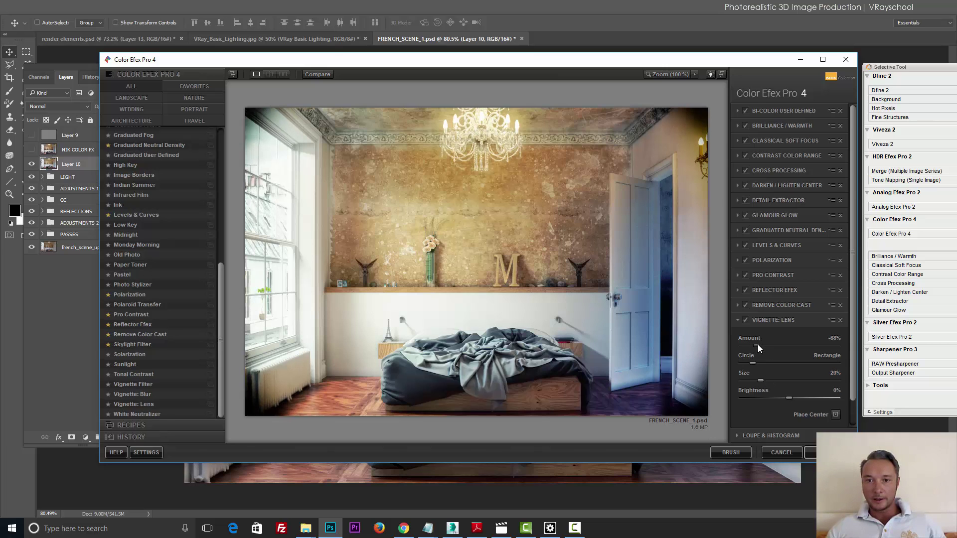
pyautogui.click(793, 400)
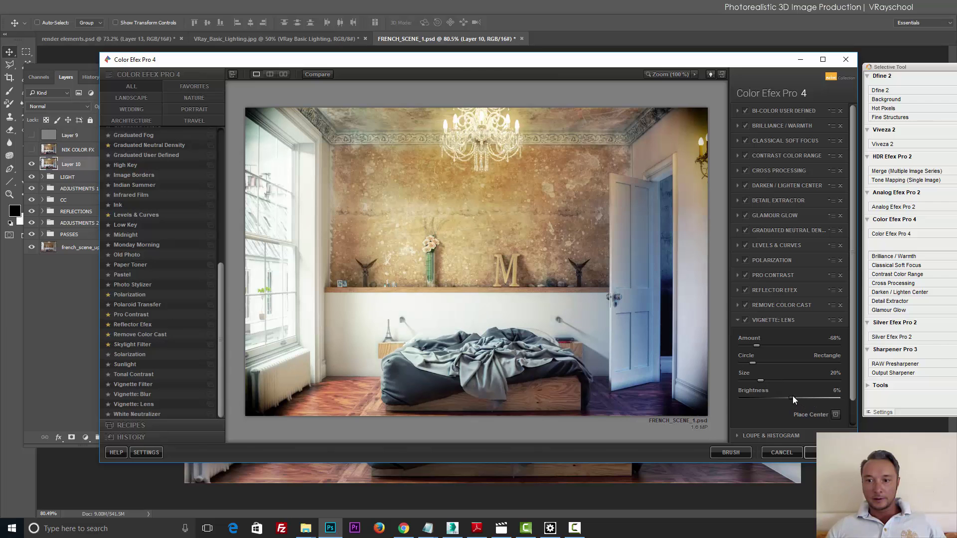
pyautogui.moveTo(792, 396)
pyautogui.mouseDown()
pyautogui.moveTo(769, 395)
pyautogui.moveTo(792, 393)
pyautogui.mouseUp()
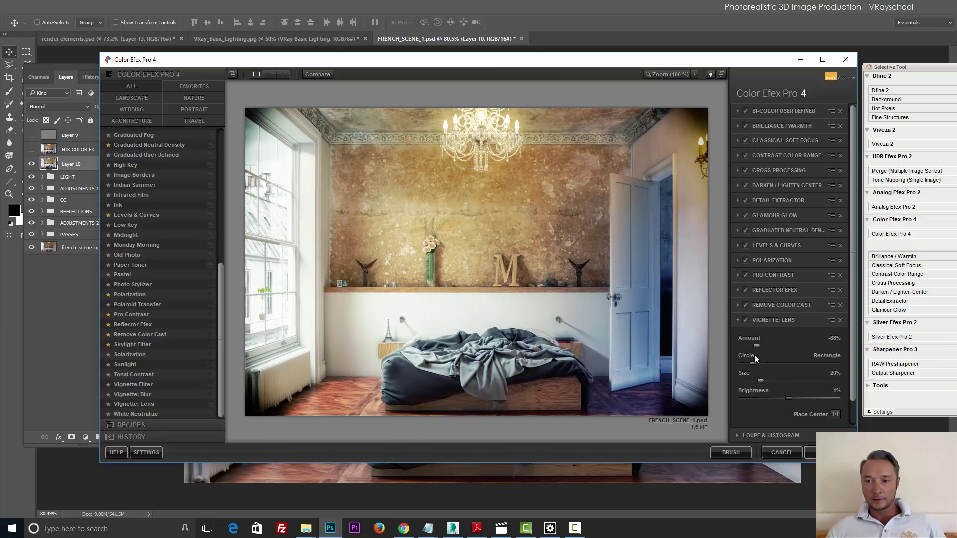
pyautogui.moveTo(761, 381); pyautogui.dragTo(774, 381)
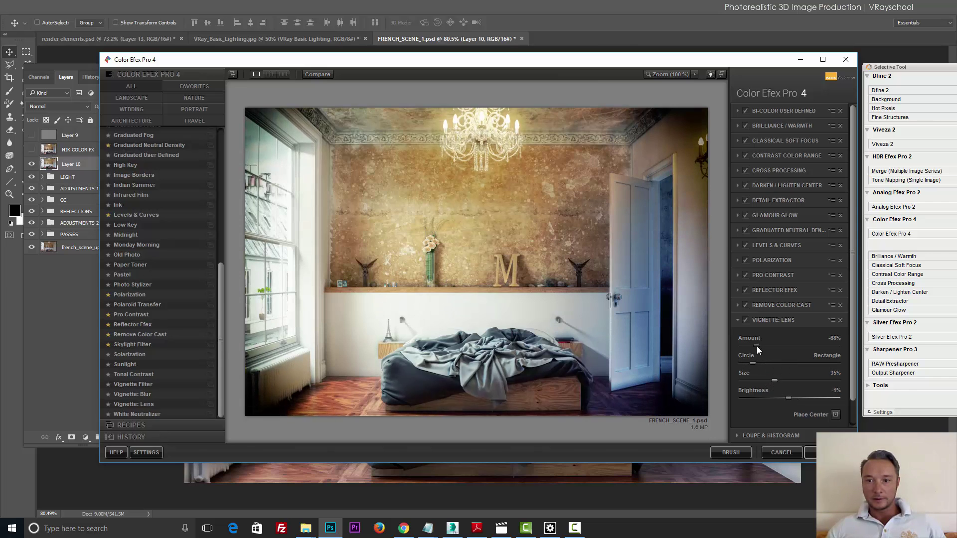
pyautogui.moveTo(756, 346); pyautogui.dragTo(782, 349)
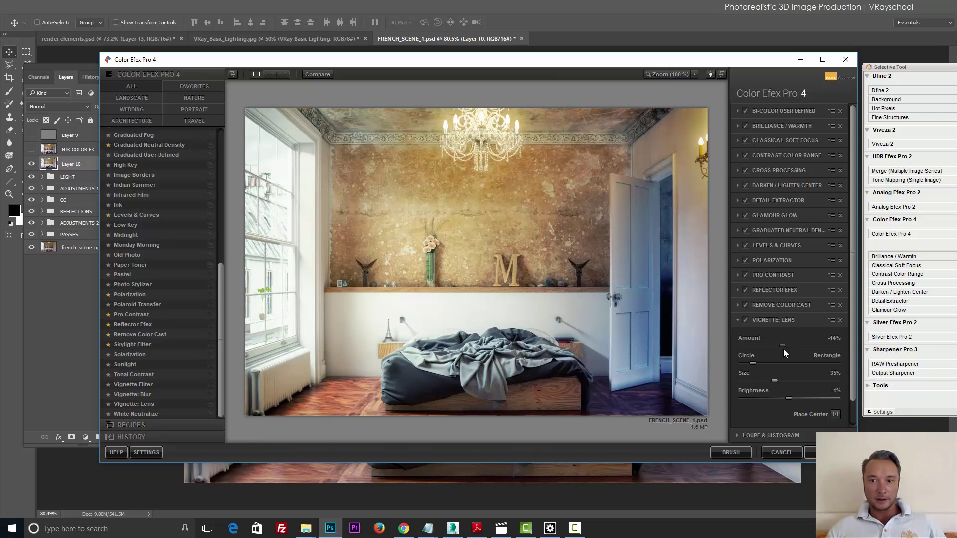
pyautogui.scroll(-1, 851, 344)
pyautogui.click(762, 420)
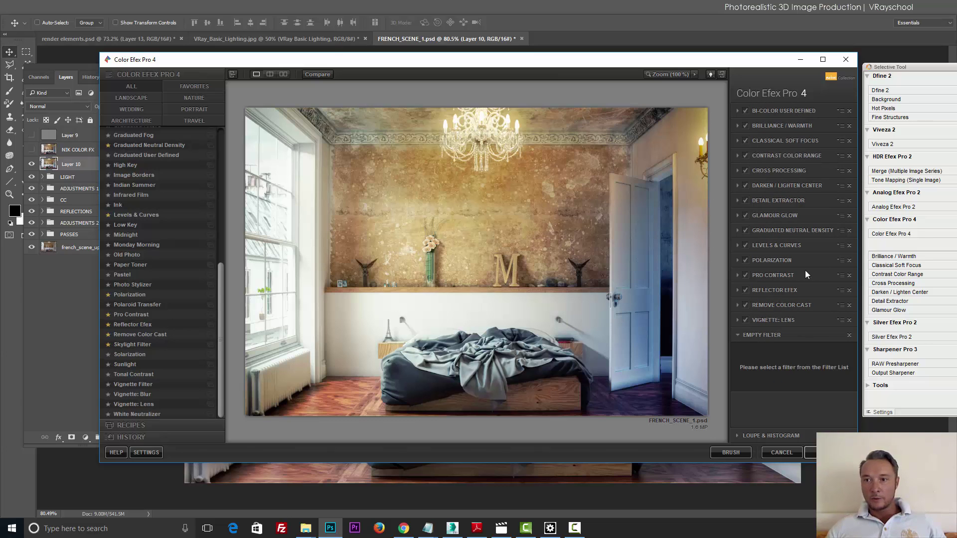
# - Compare the image with individual early filters switched off and on, and remove the Brilliance / Warmth filter from the stack
pyautogui.click(746, 140)
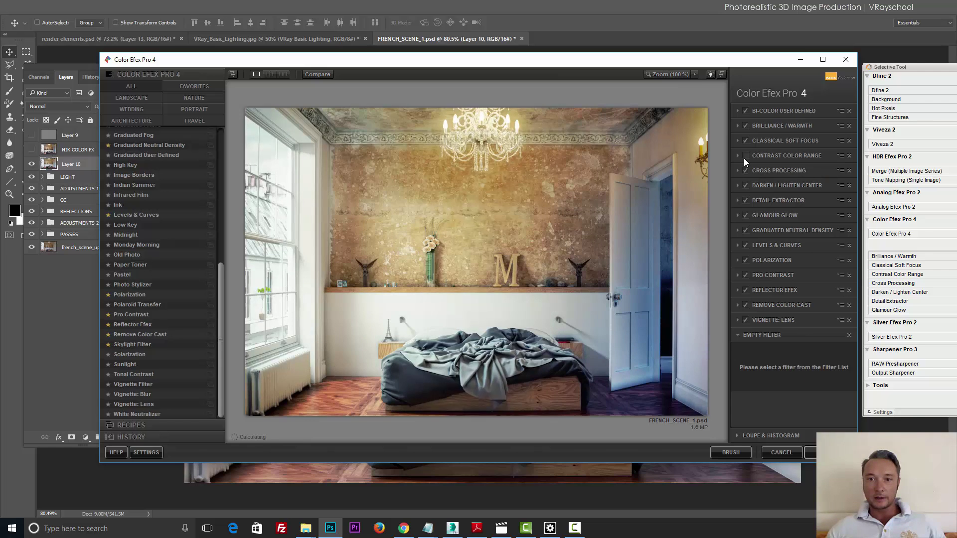
pyautogui.click(745, 172)
pyautogui.click(746, 141)
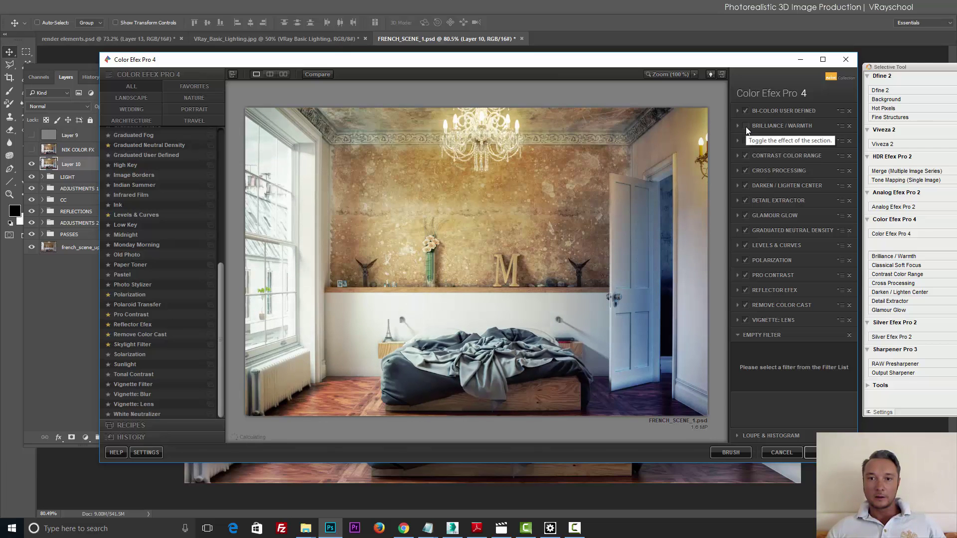
pyautogui.click(746, 127)
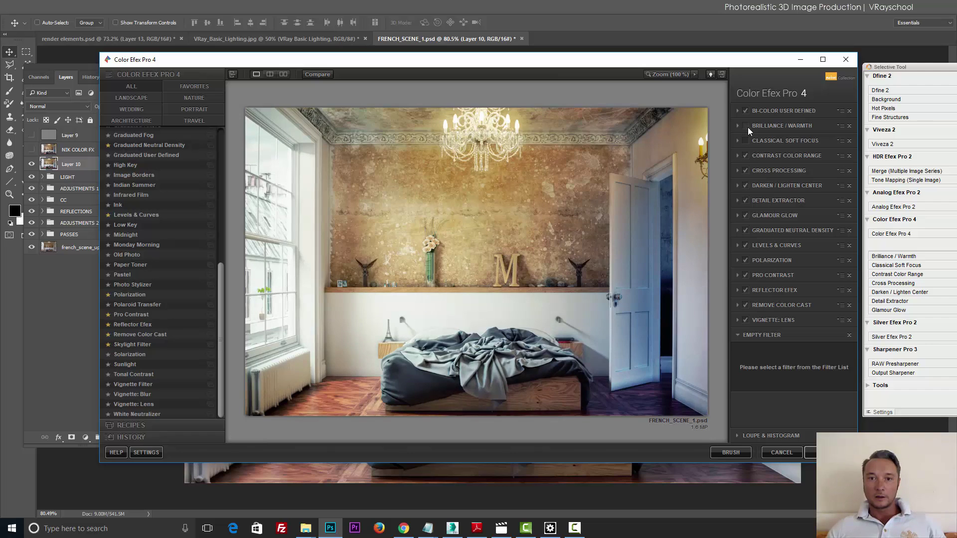
pyautogui.click(781, 127)
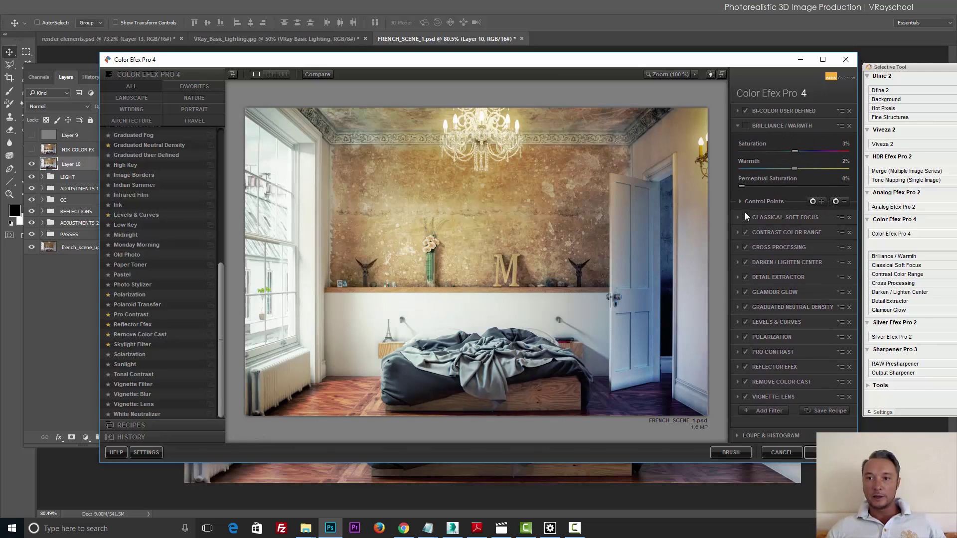
pyautogui.click(850, 126)
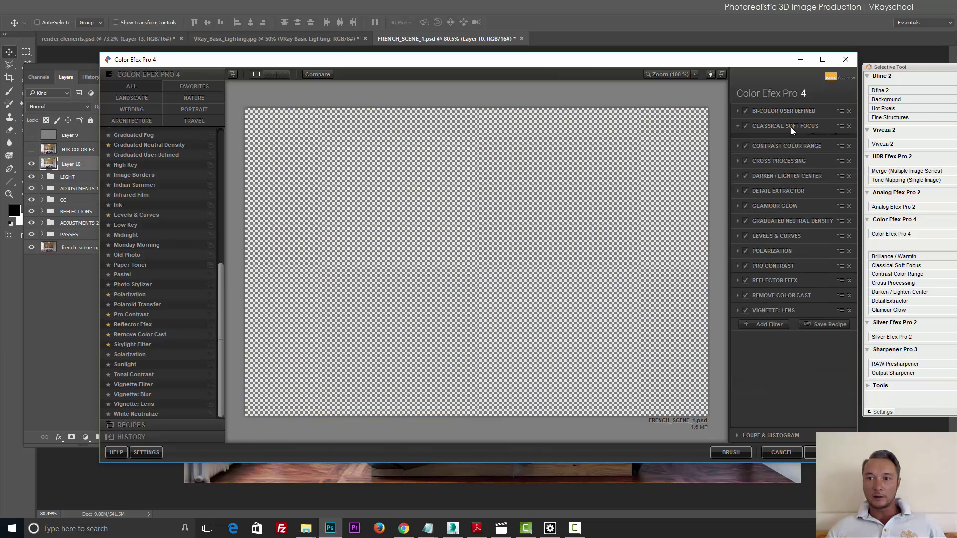
pyautogui.click(790, 127)
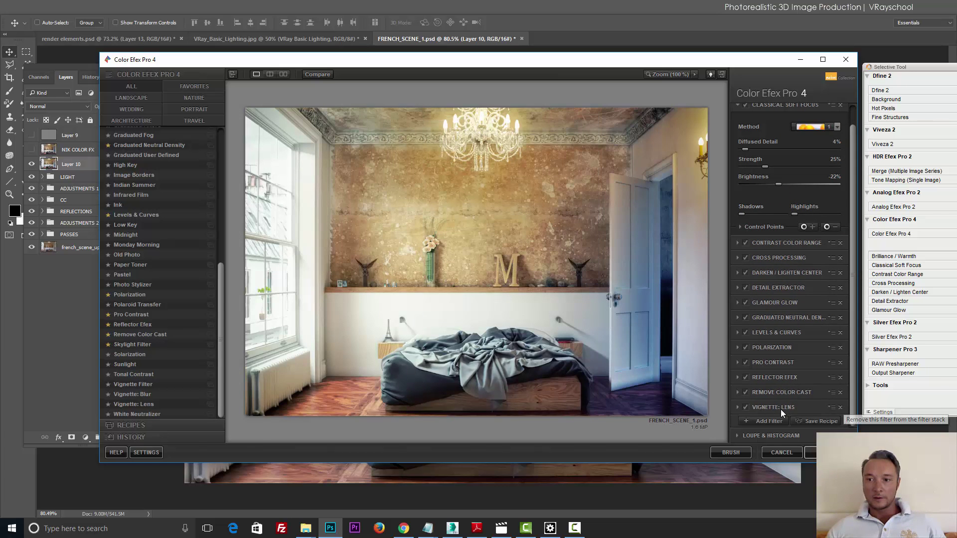
# - Add another filter slot, preview Vignette: Lens and Vignette: Blur in it, and settle on White Neutralizer
pyautogui.click(783, 421)
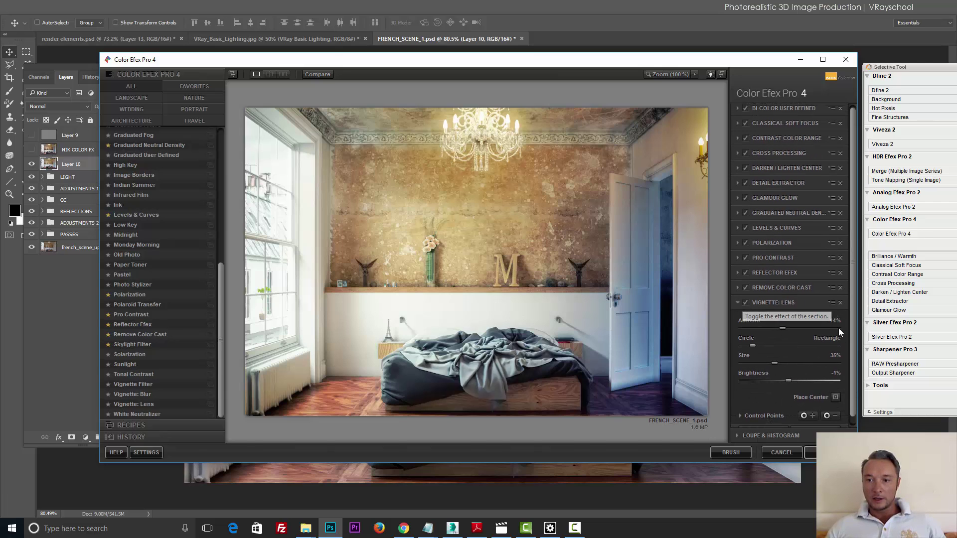
pyautogui.scroll(-1, 852, 423)
pyautogui.click(764, 421)
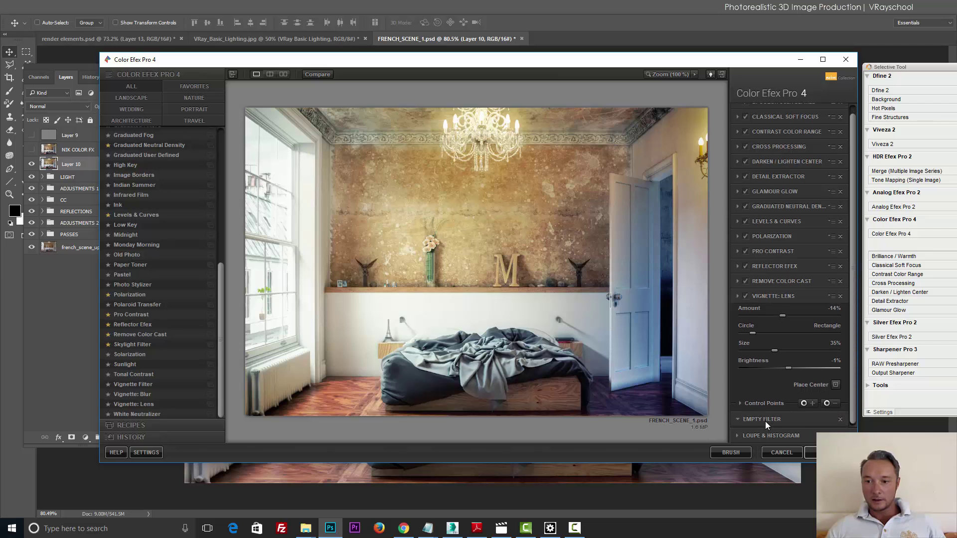
pyautogui.click(160, 414)
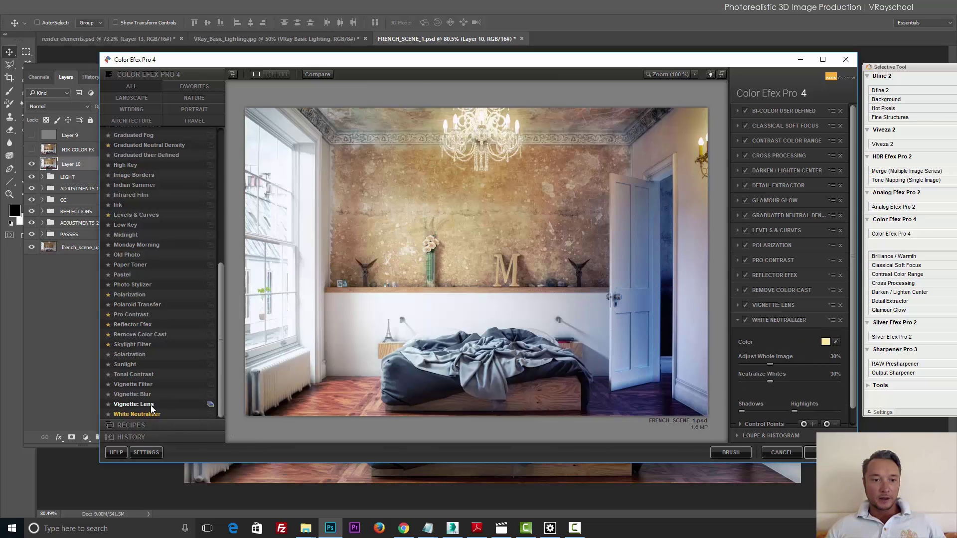
pyautogui.click(170, 399)
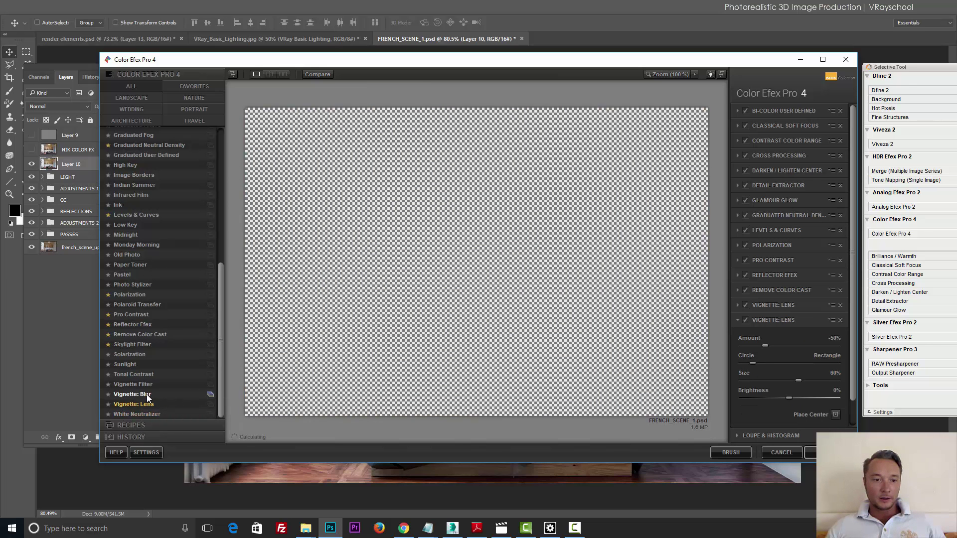
pyautogui.click(148, 395)
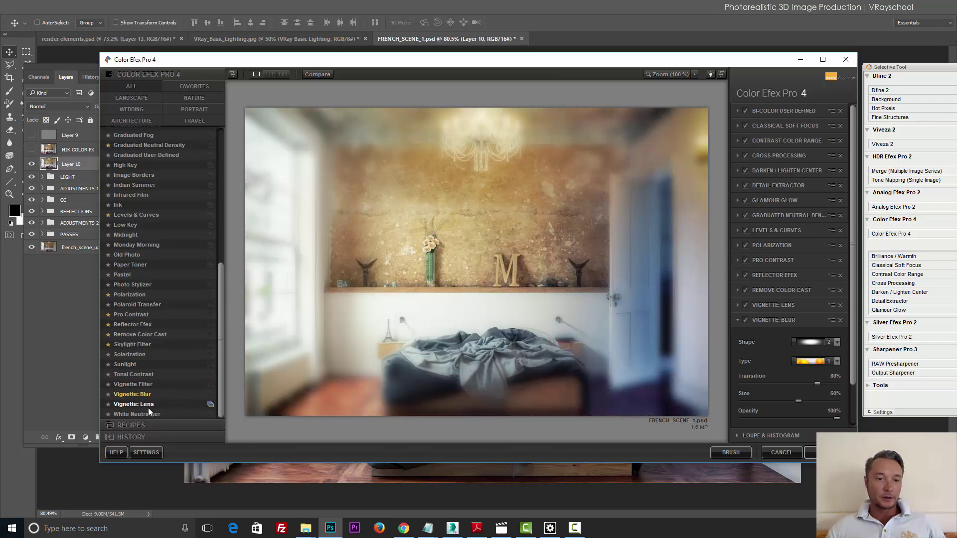
pyautogui.click(148, 406)
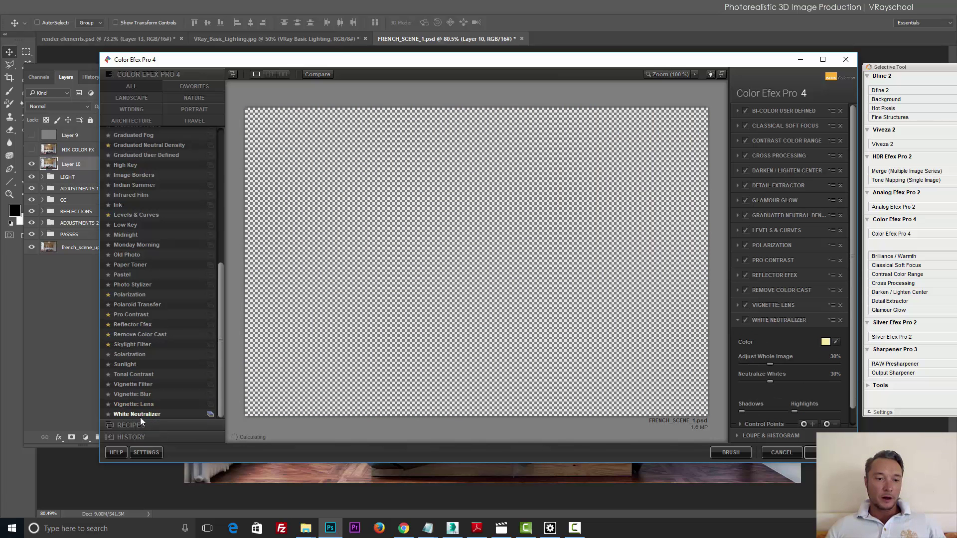
pyautogui.click(140, 417)
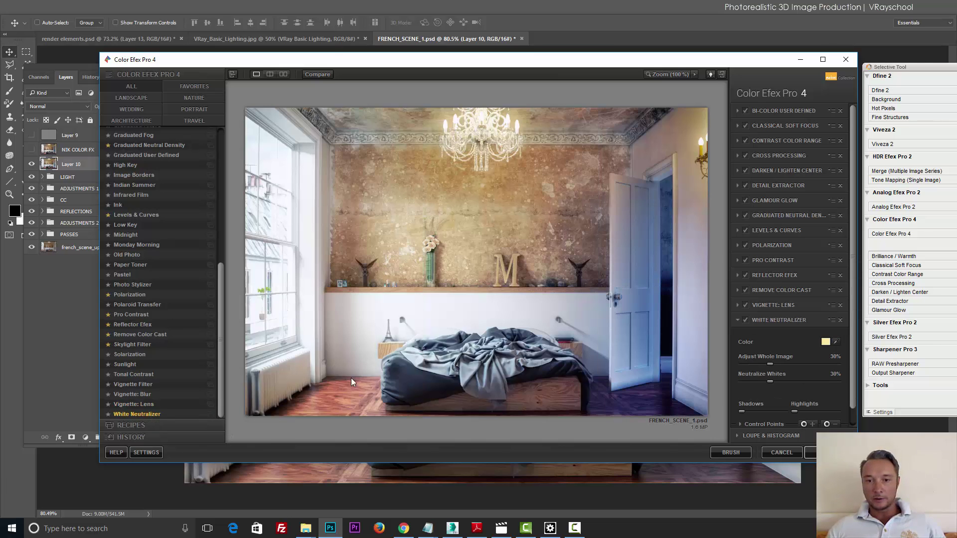
# - Compare the bedroom image with the White Neutralizer filter switched off and on
pyautogui.click(748, 321)
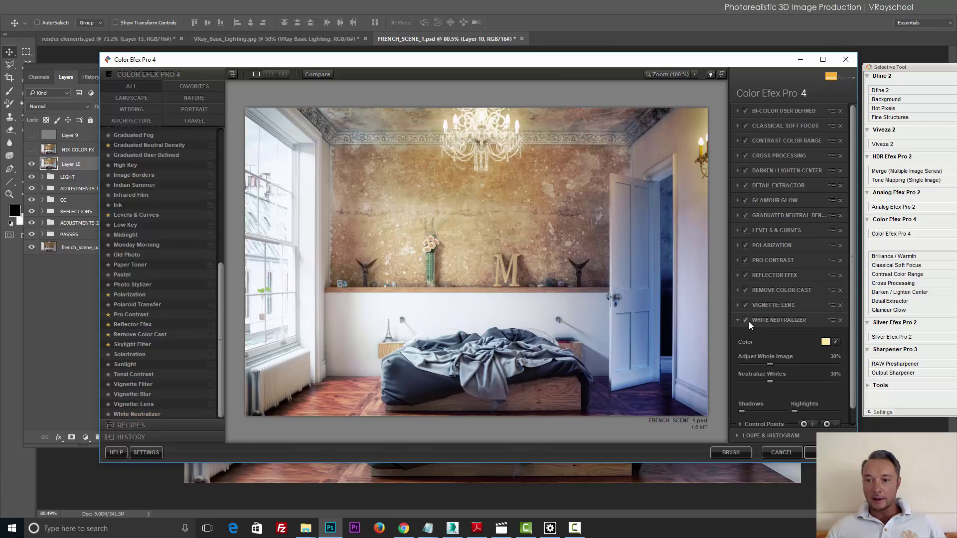
pyautogui.click(747, 321)
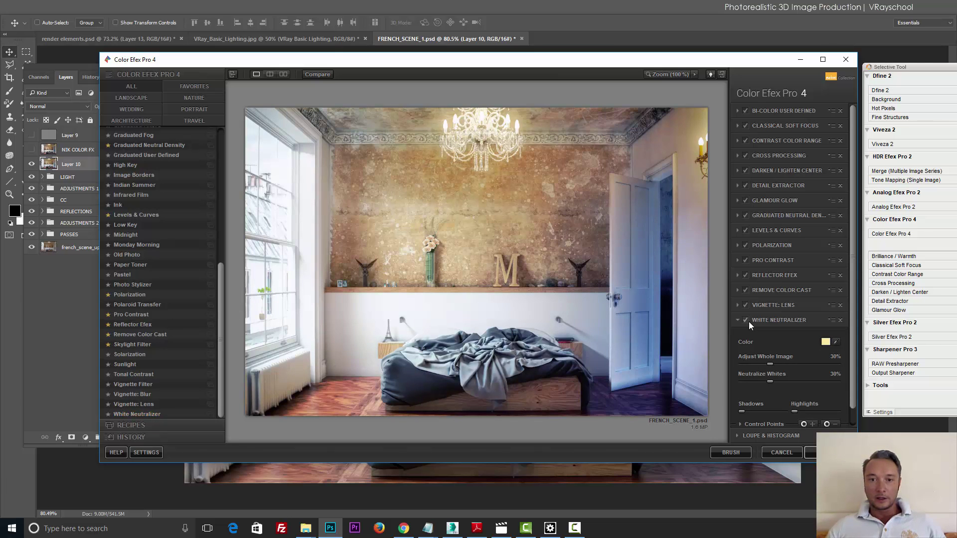
pyautogui.click(748, 321)
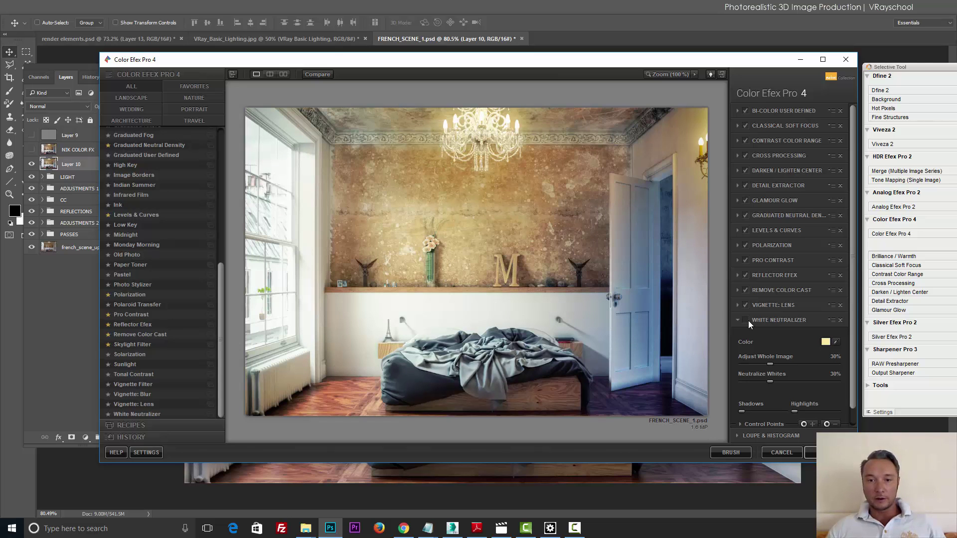
pyautogui.click(747, 321)
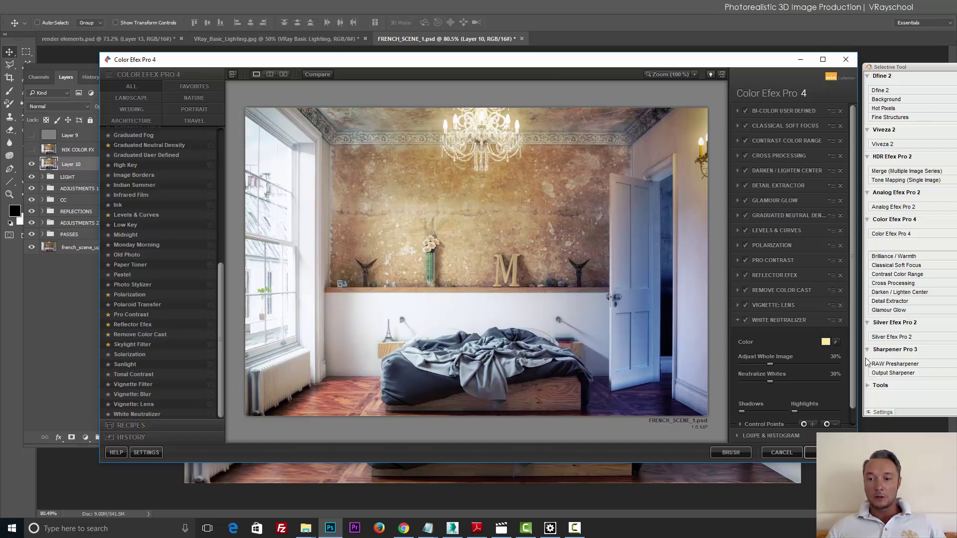
# - Set White Neutralizer to adjust the whole image by 15% and neutralize whites by 26%
pyautogui.scroll(-1, 852, 415)
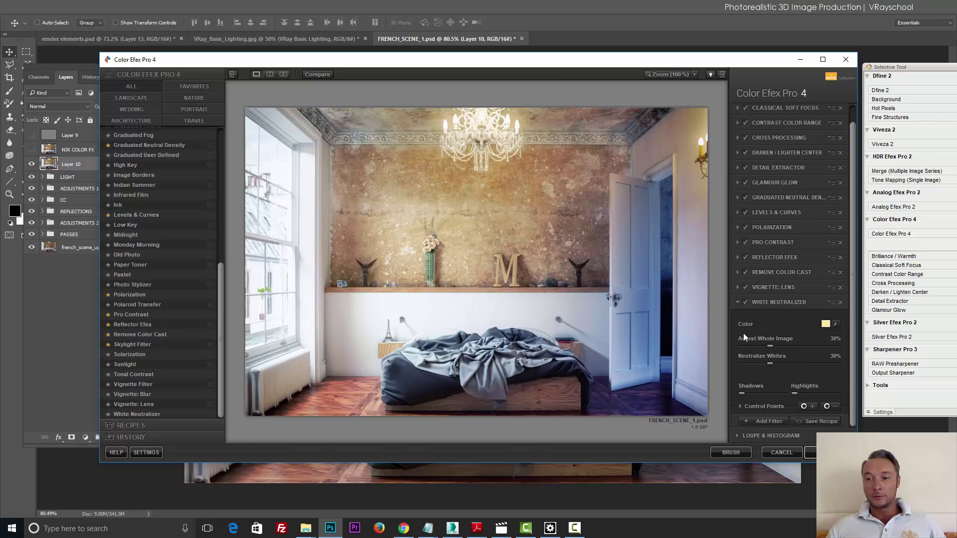
pyautogui.moveTo(768, 346); pyautogui.dragTo(751, 362)
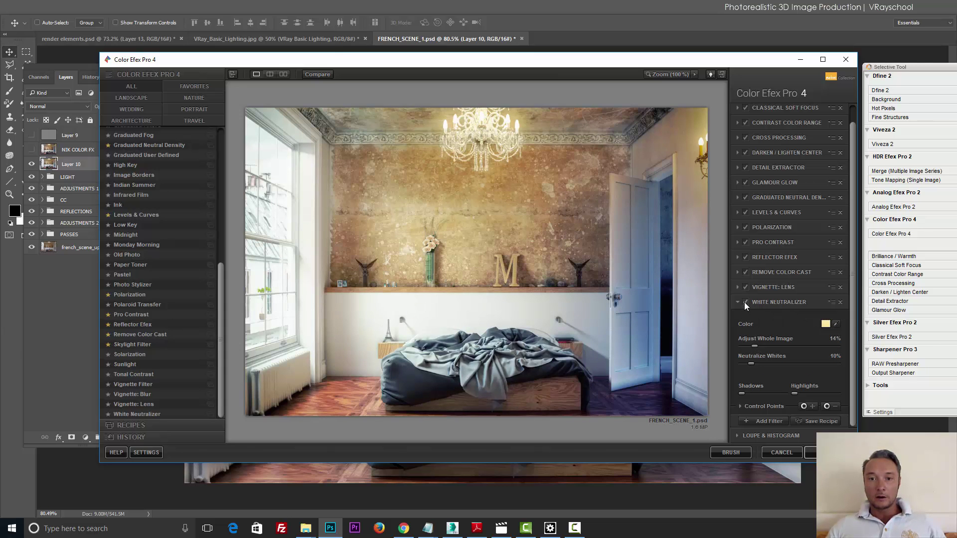
pyautogui.moveTo(752, 364)
pyautogui.mouseDown()
pyautogui.moveTo(757, 348)
pyautogui.moveTo(766, 363)
pyautogui.mouseUp()
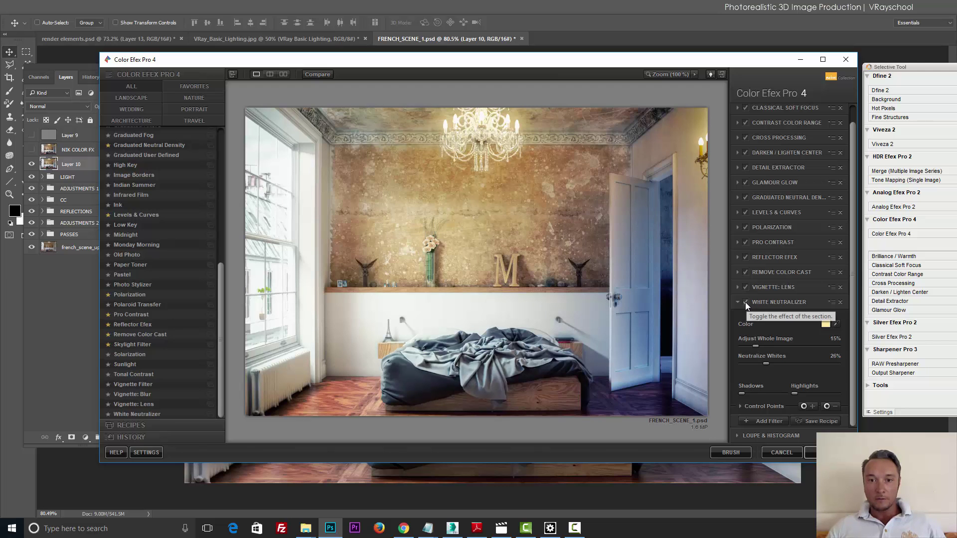
pyautogui.moveTo(748, 391)
pyautogui.moveTo(745, 394)
pyautogui.mouseDown()
pyautogui.moveTo(787, 392)
pyautogui.moveTo(744, 393)
pyautogui.mouseUp()
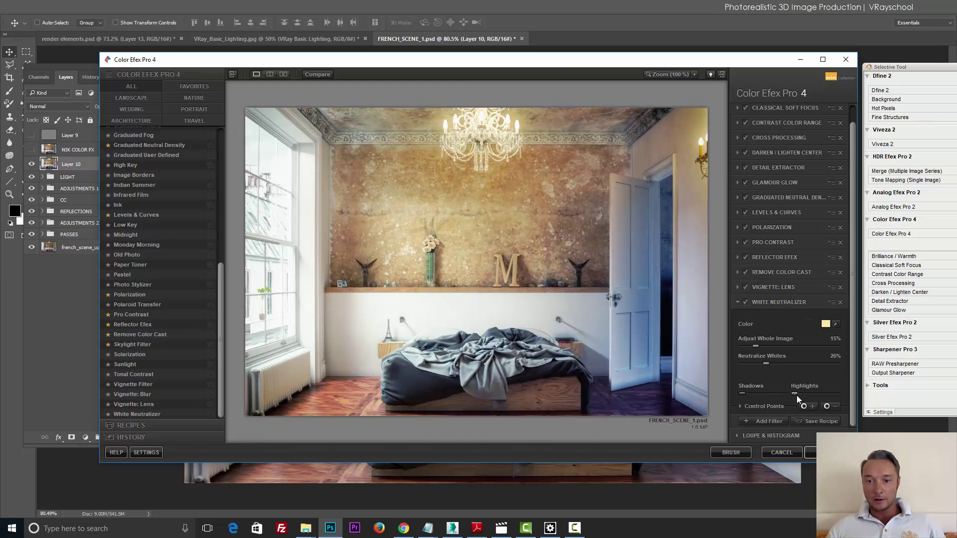
# - Try the White Neutralizer presets, including Strong Warmth Removal and Fix Warm Whites, and restore the custom settings
pyautogui.click(211, 414)
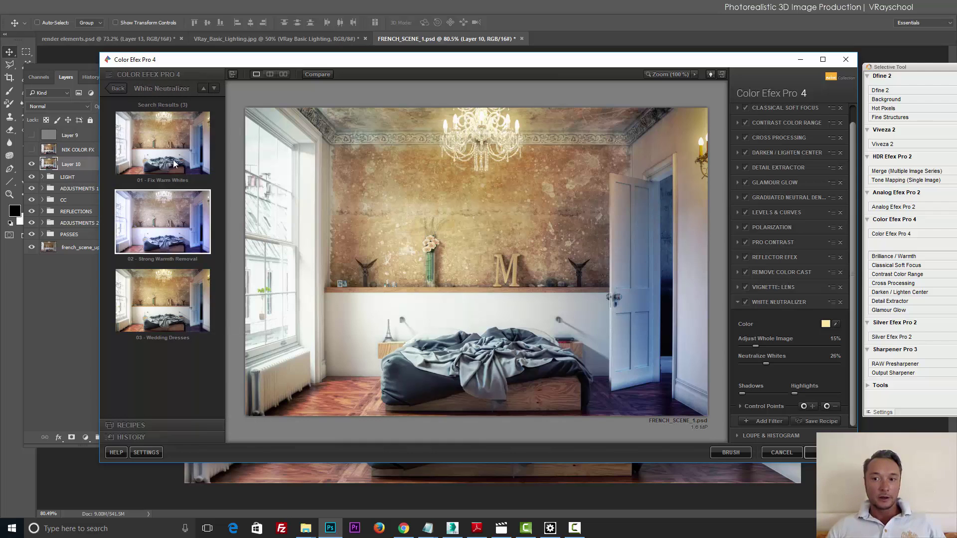
pyautogui.click(171, 283)
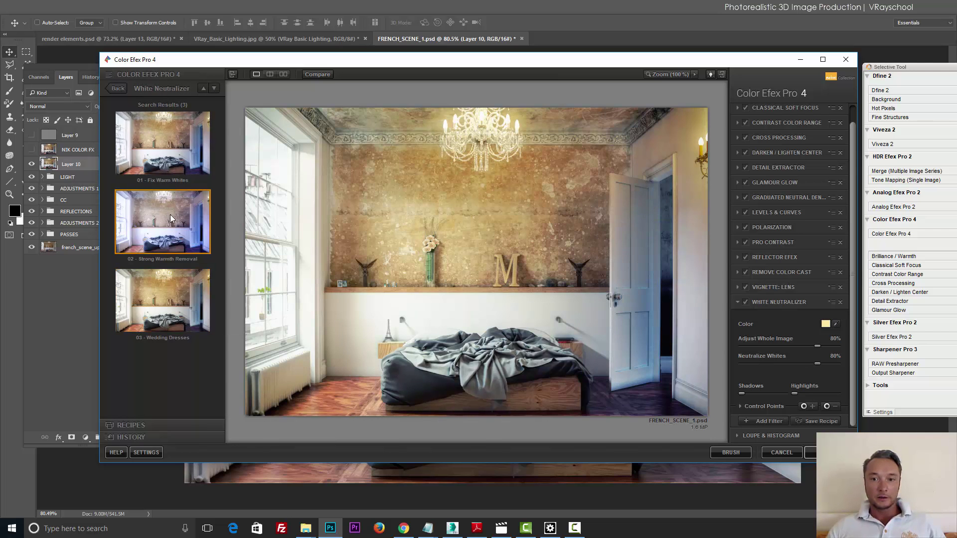
pyautogui.click(171, 161)
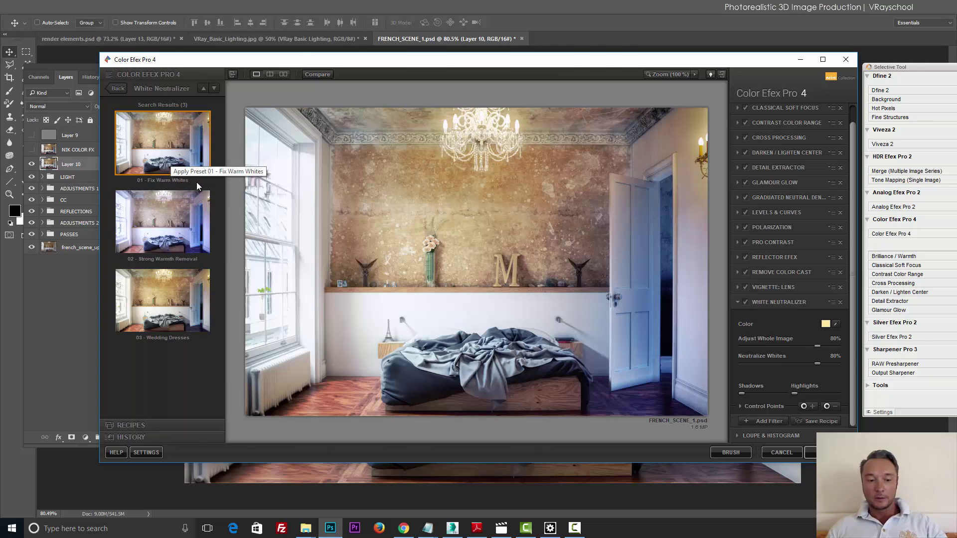
pyautogui.hotkey('ctrl', 'z')
pyautogui.hotkey('ctrl', 'z')
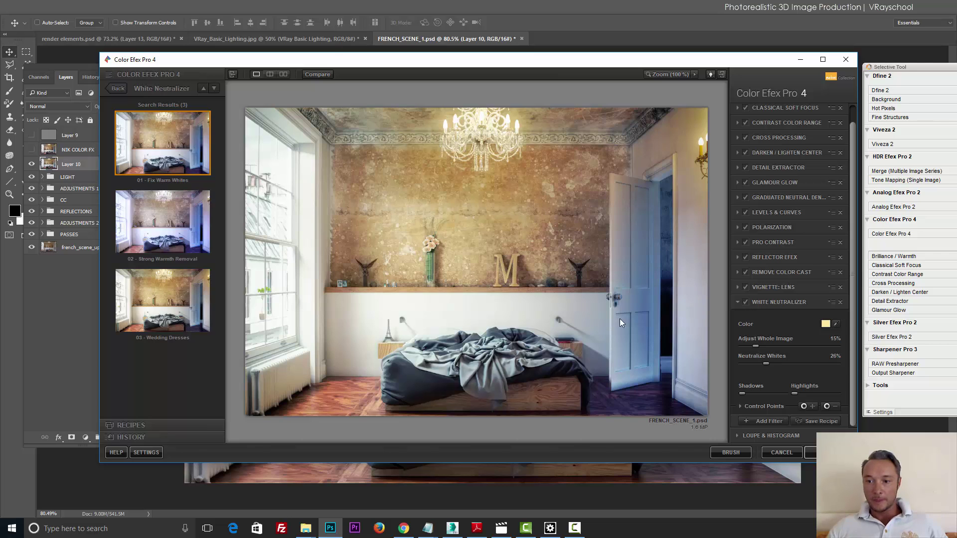
pyautogui.click(120, 90)
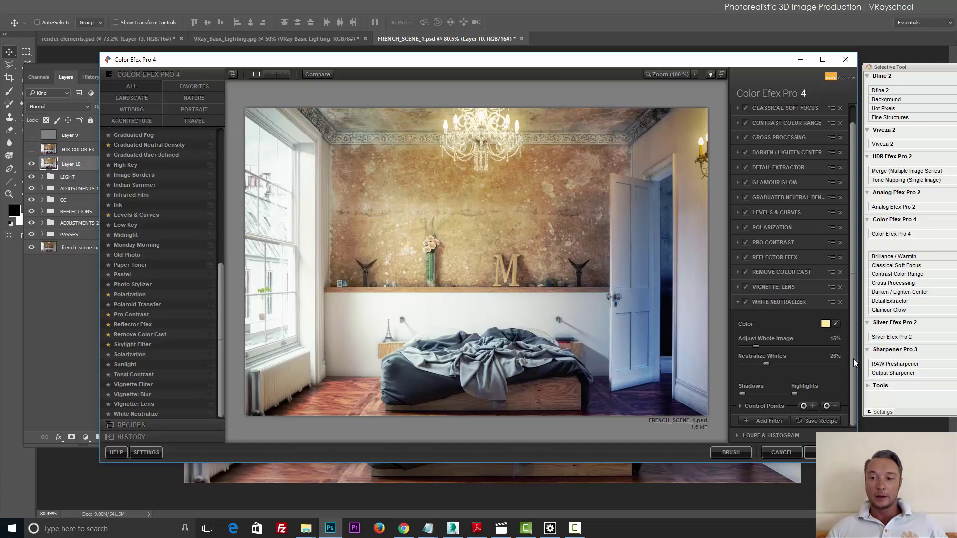
# - Save the current filter stack as a custom recipe named French Scene New
pyautogui.click(816, 425)
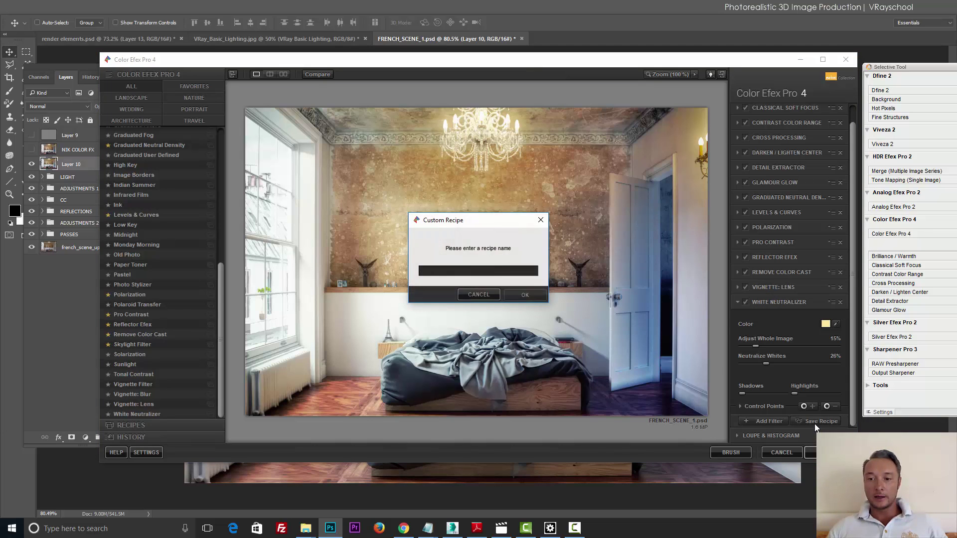
pyautogui.click(476, 273)
pyautogui.write('Fren')
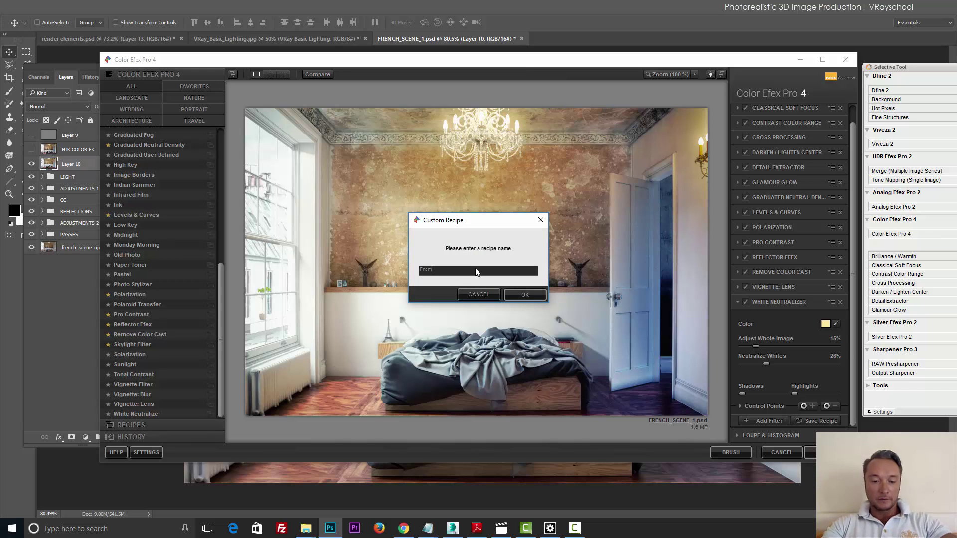
pyautogui.write('ch Sc')
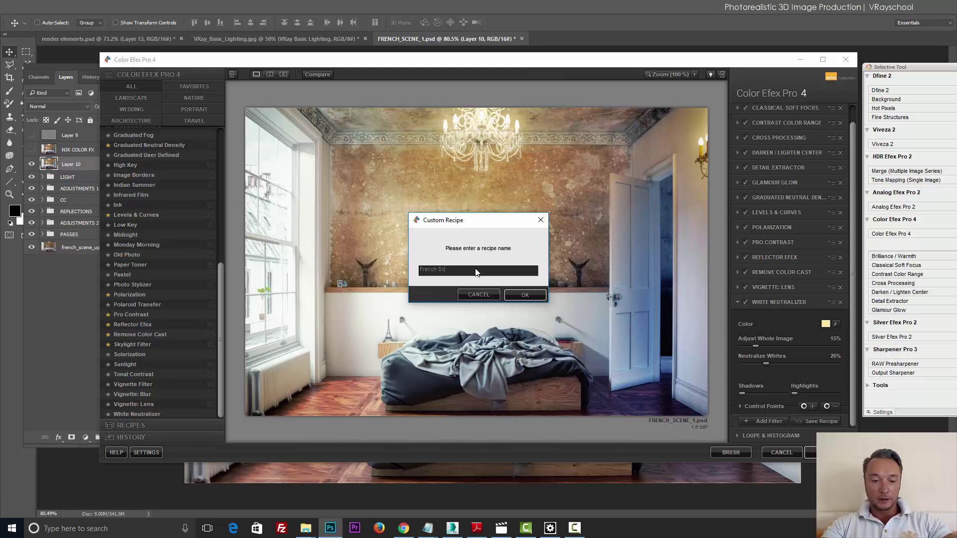
pyautogui.write('ene New')
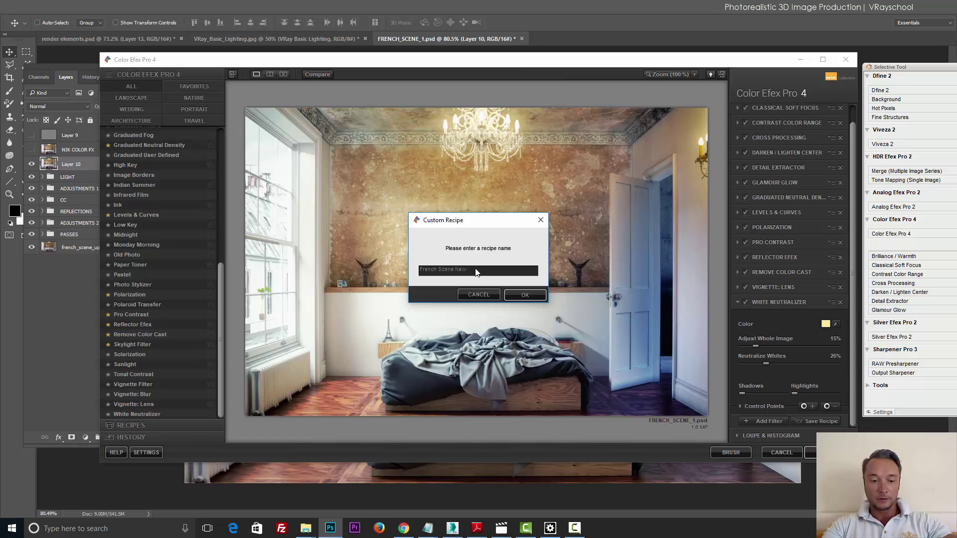
pyautogui.click(526, 295)
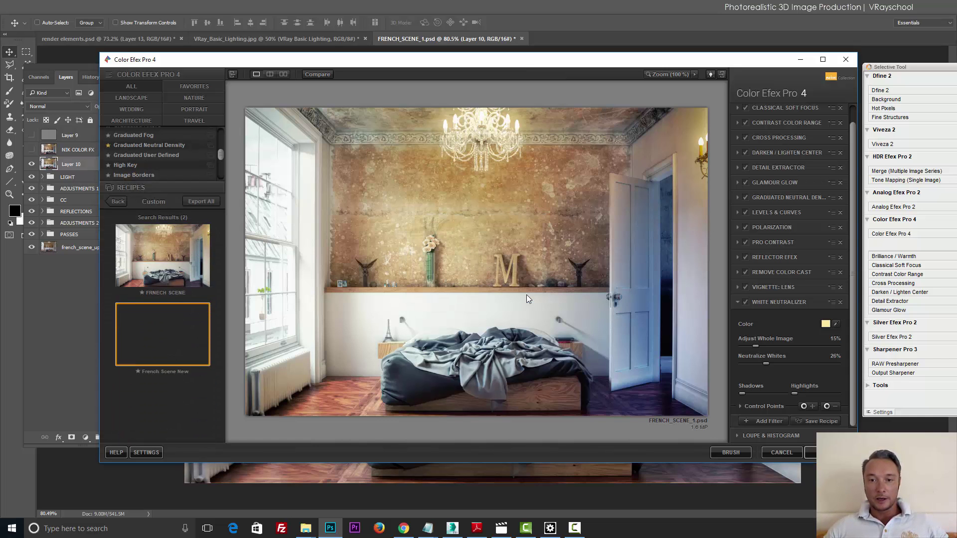
# - Apply the FRNECH SCENE recipe for comparison and replace it with the French Scene New recipe
pyautogui.click(169, 165)
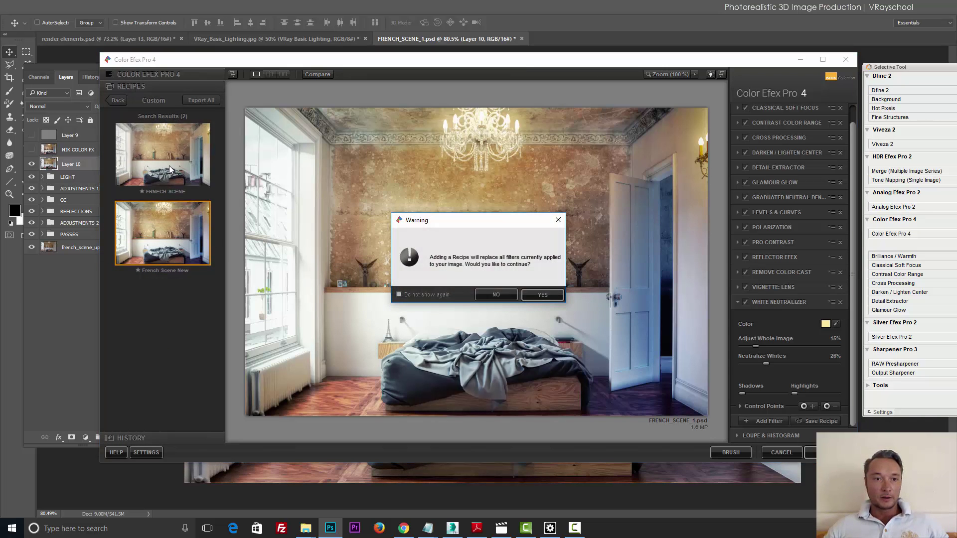
pyautogui.click(542, 295)
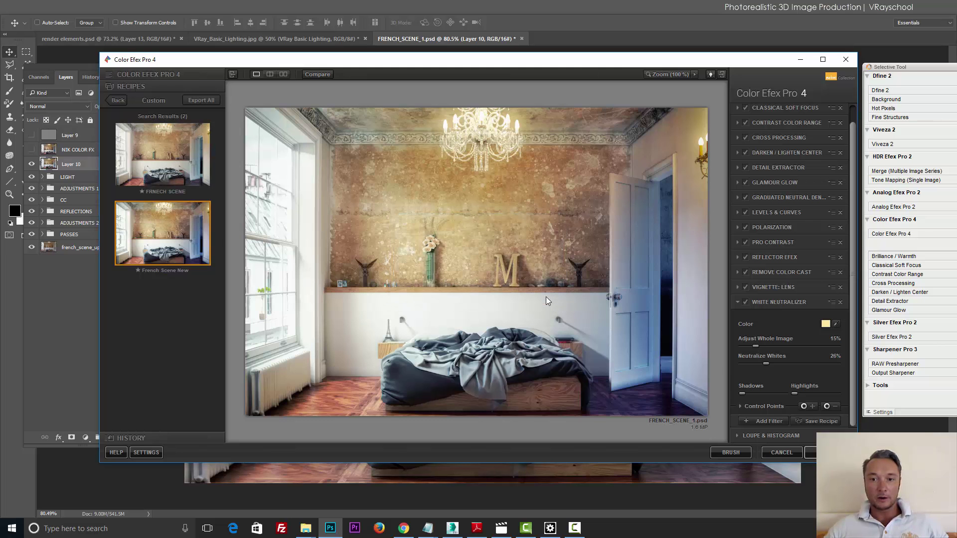
pyautogui.click(197, 239)
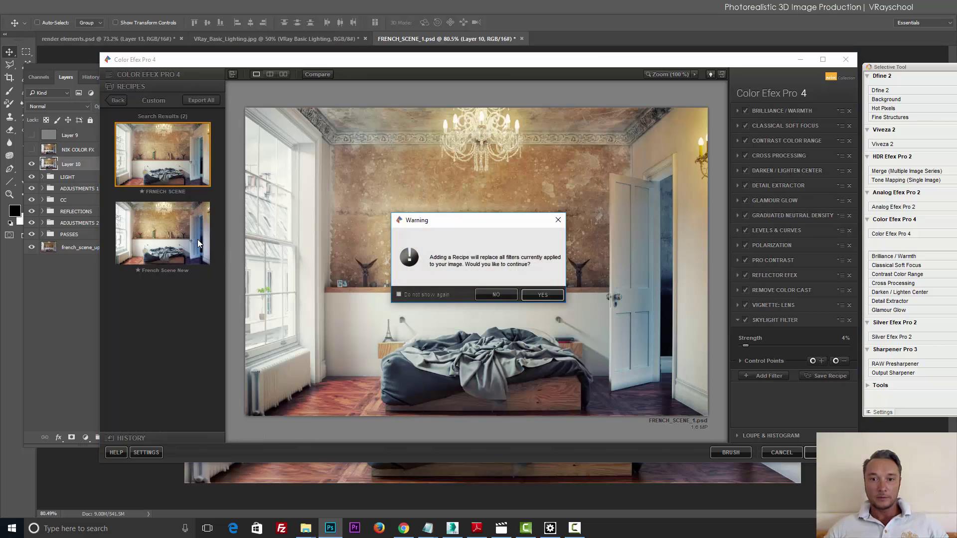
pyautogui.click(543, 295)
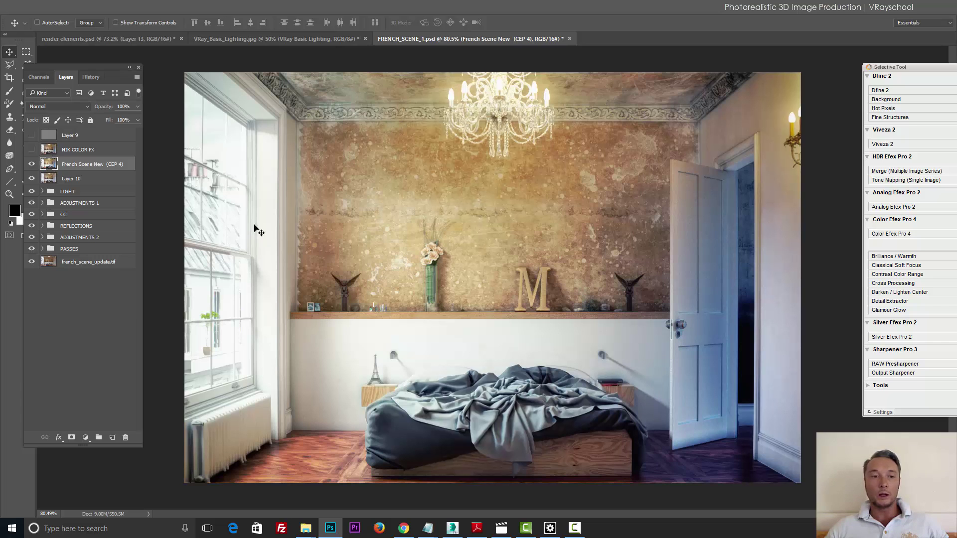
# - Compare the render with the French Scene New (CEP 4) layer hidden and shown
pyautogui.click(33, 165)
pyautogui.click(32, 165)
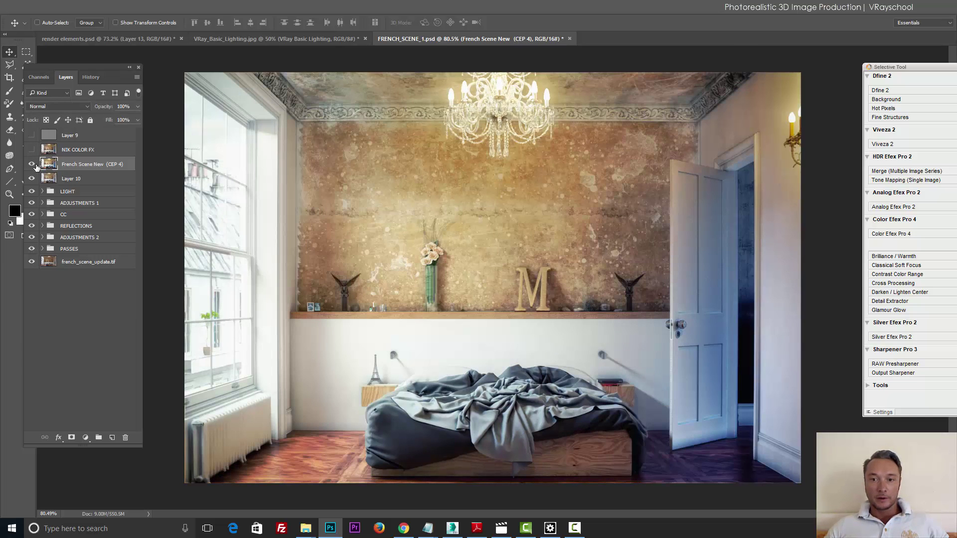
pyautogui.click(33, 164)
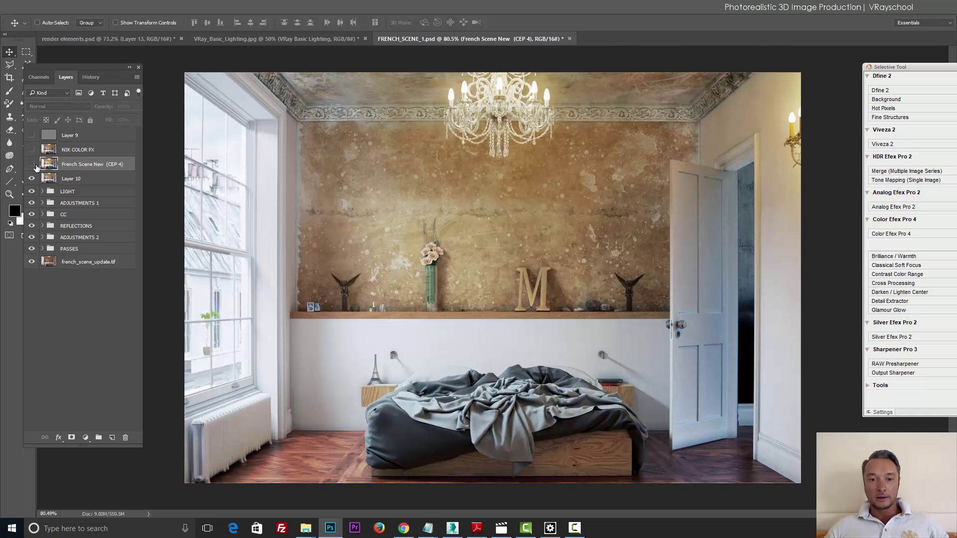
pyautogui.click(33, 165)
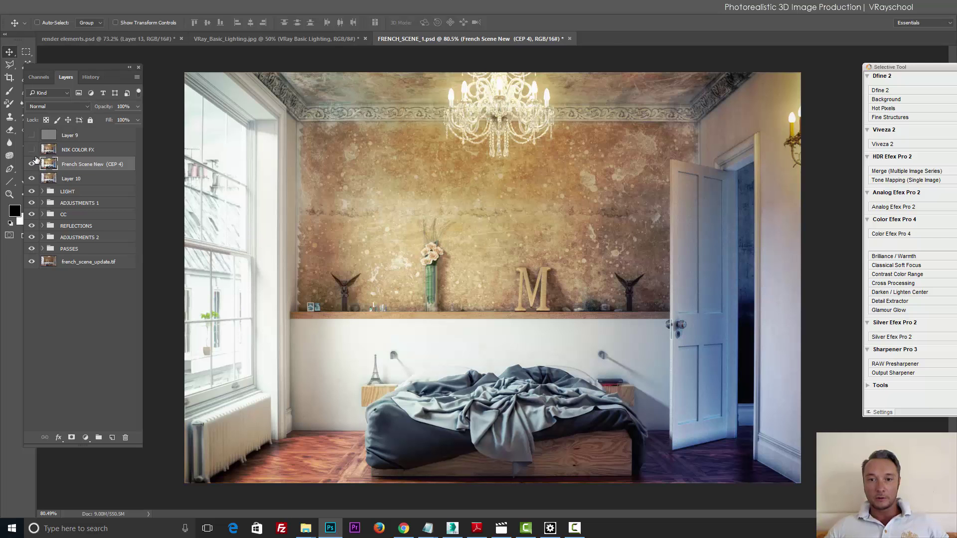
# - Show the NIK COLOR FX layer over the new filtered layer and lower its opacity to 32%
pyautogui.click(32, 150)
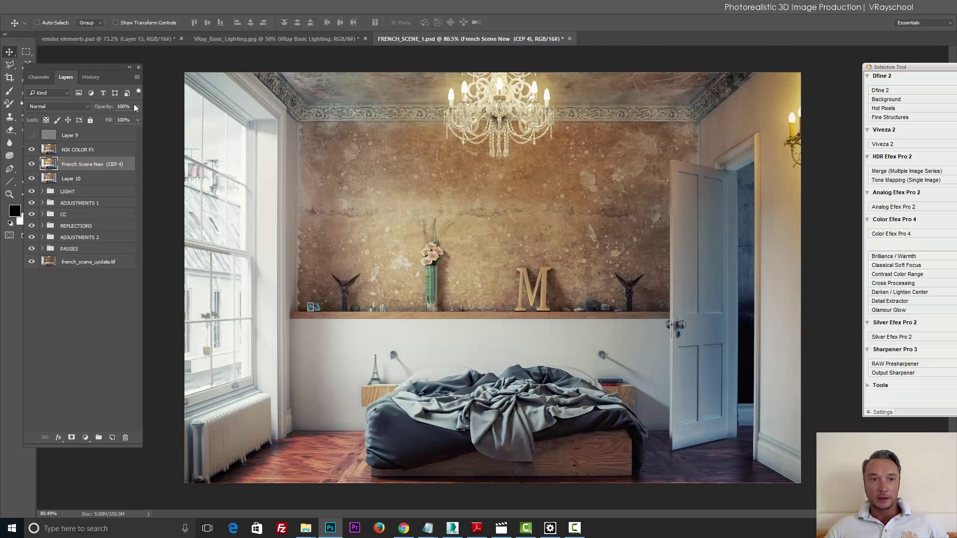
pyautogui.click(137, 119)
pyautogui.click(90, 149)
pyautogui.moveTo(112, 116)
pyautogui.mouseDown()
pyautogui.moveTo(89, 112)
pyautogui.moveTo(109, 116)
pyautogui.mouseUp()
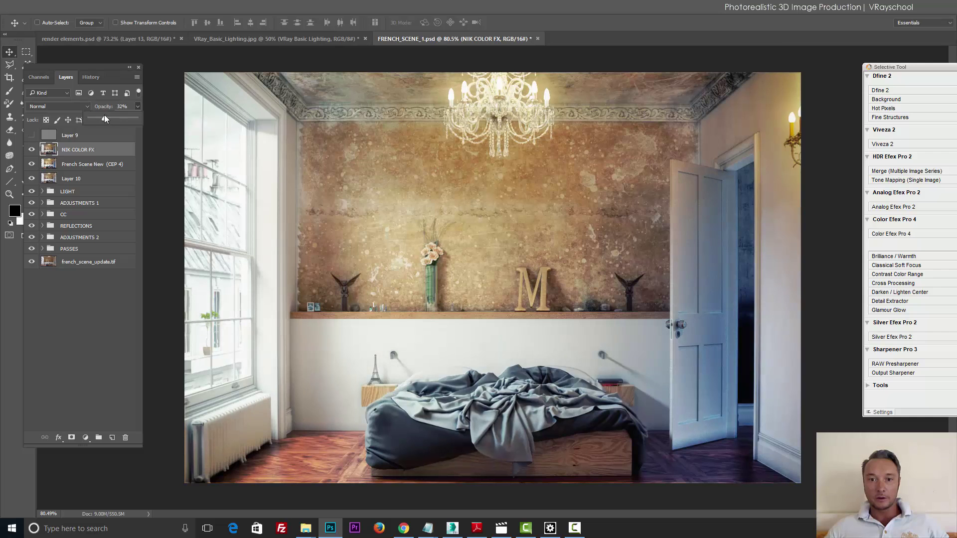